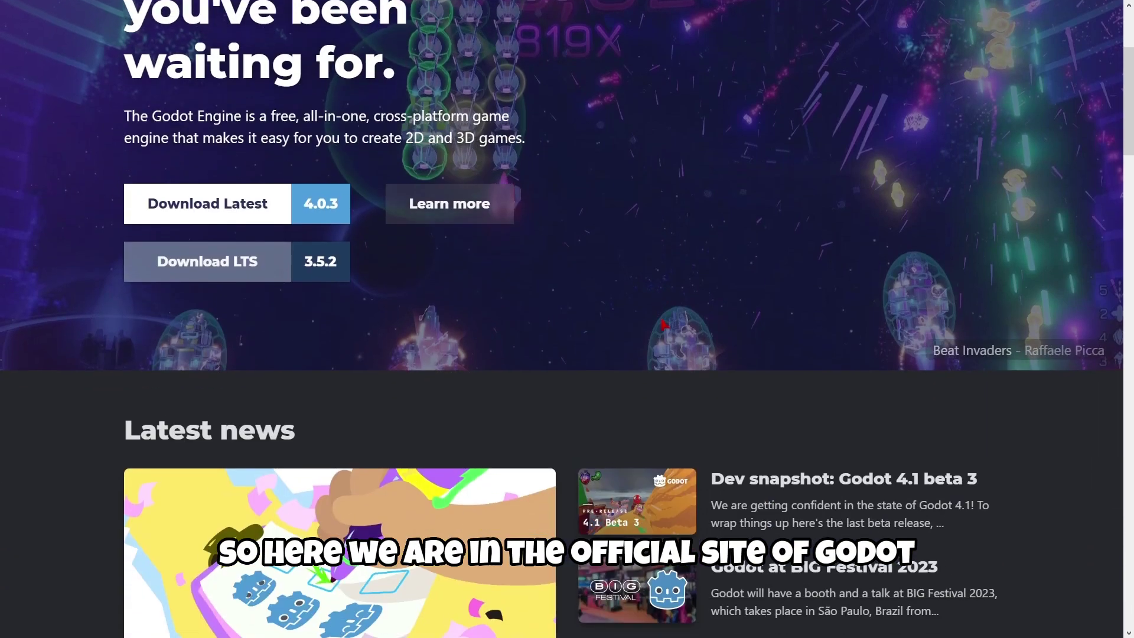
{"action": "scroll", "coordinate": [665, 324], "scroll_direction": "down", "scroll_amount": 4}
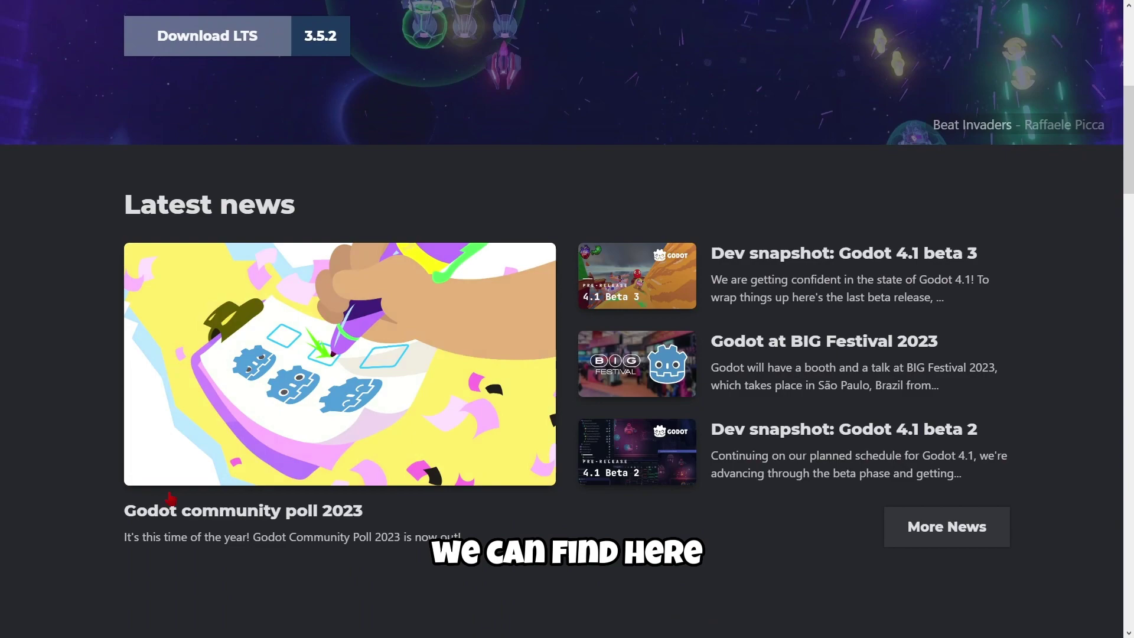
{"action": "left_click", "coordinate": [346, 421]}
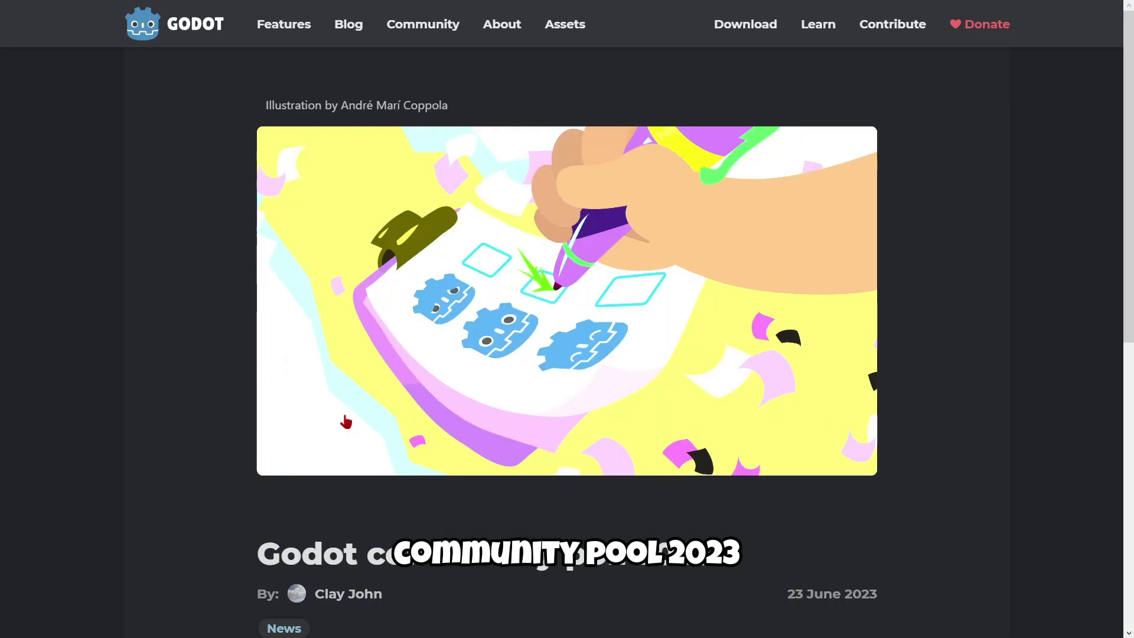
{"action": "scroll", "coordinate": [277, 399], "scroll_direction": "down", "scroll_amount": 3}
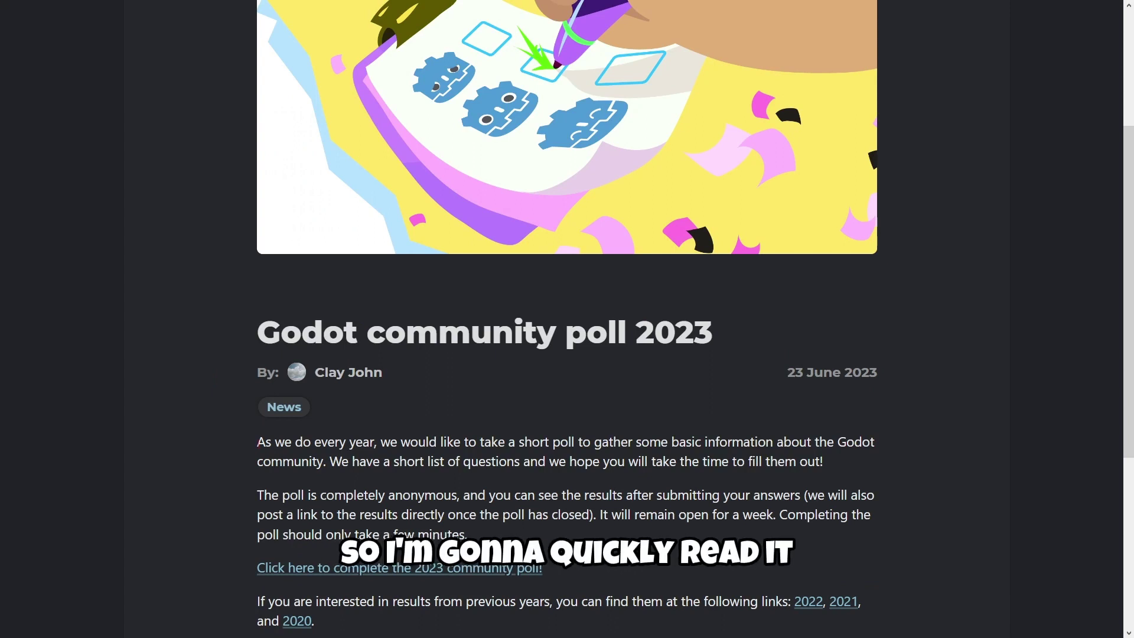
{"action": "left_click_drag", "start_coordinate": [258, 442], "coordinate": [722, 461]}
{"action": "left_click", "coordinate": [386, 492]}
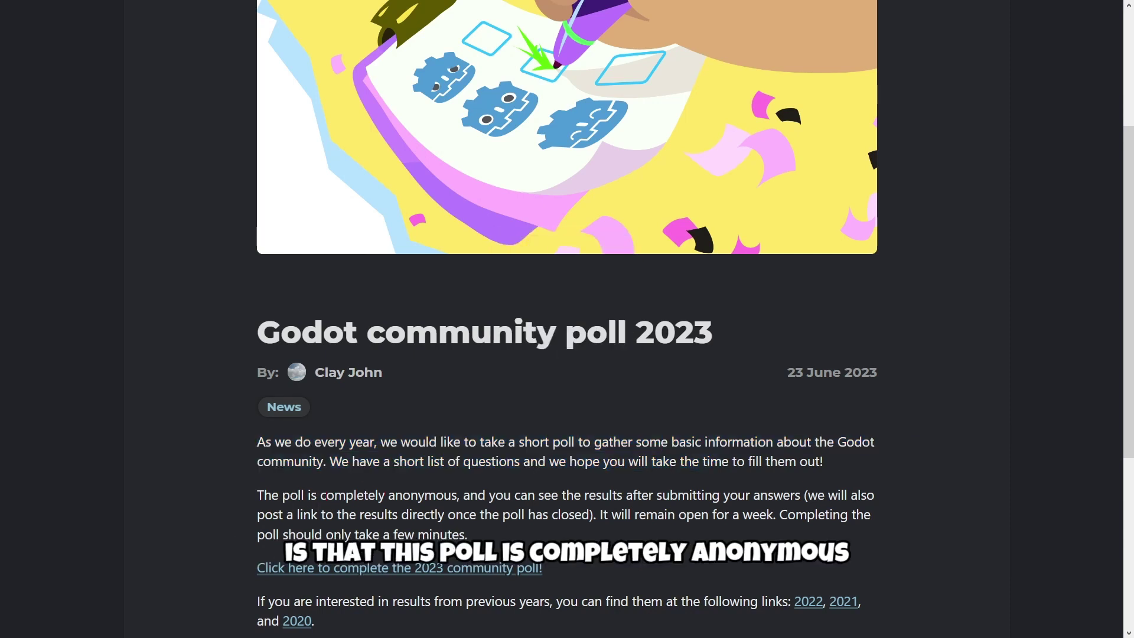
{"action": "left_click_drag", "start_coordinate": [320, 495], "coordinate": [452, 495]}
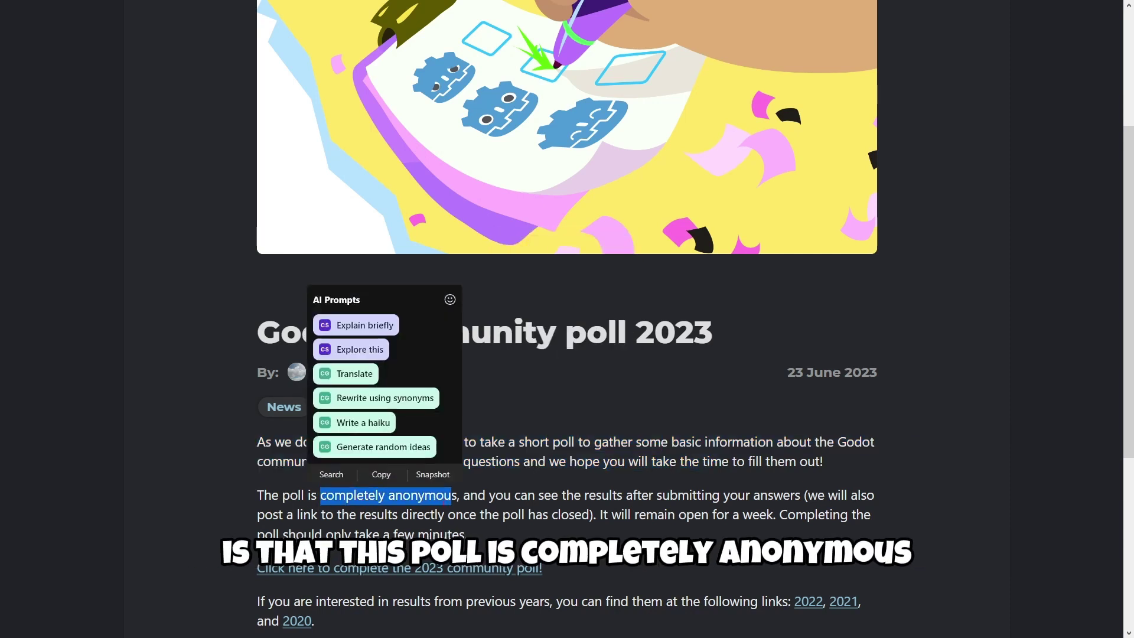
{"action": "left_click", "coordinate": [452, 496]}
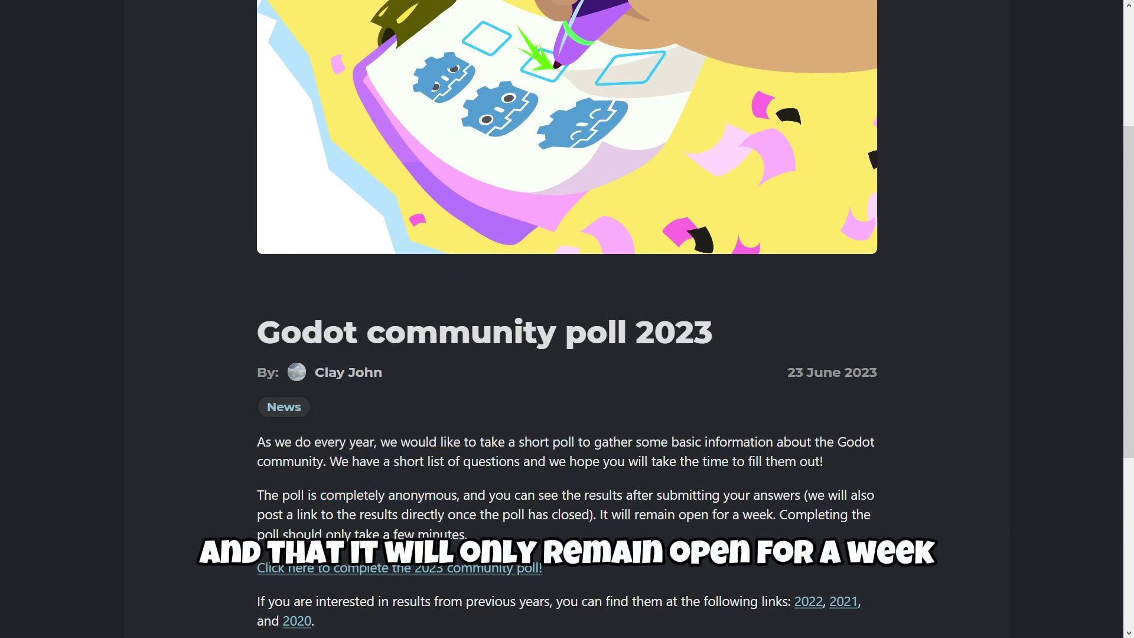
{"action": "left_click_drag", "start_coordinate": [639, 515], "coordinate": [774, 516]}
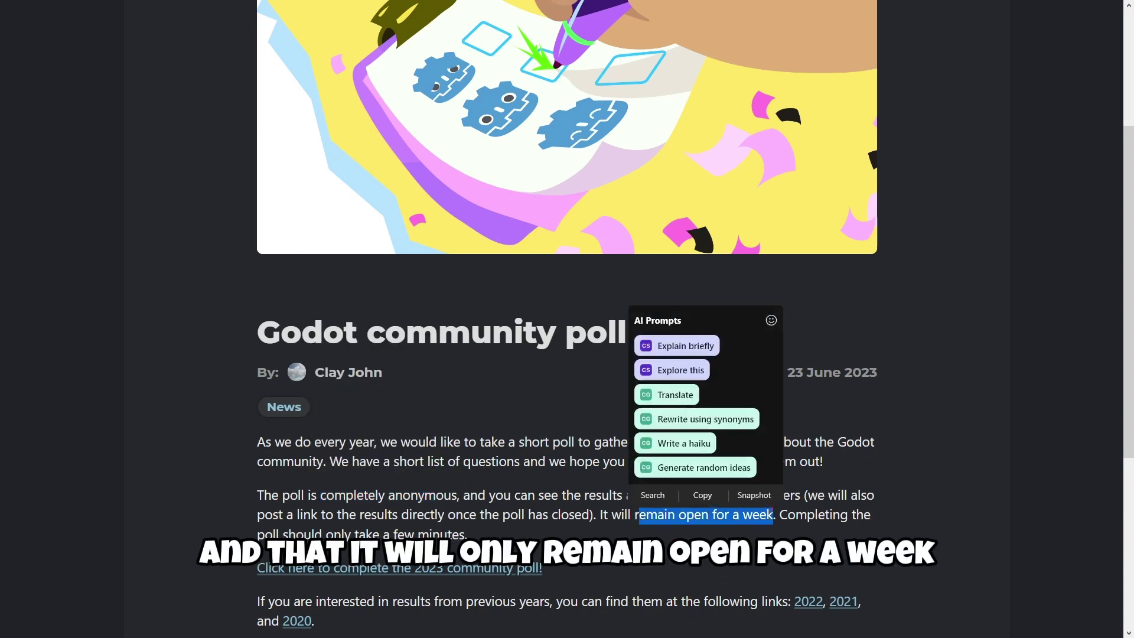
{"action": "left_click", "coordinate": [788, 376]}
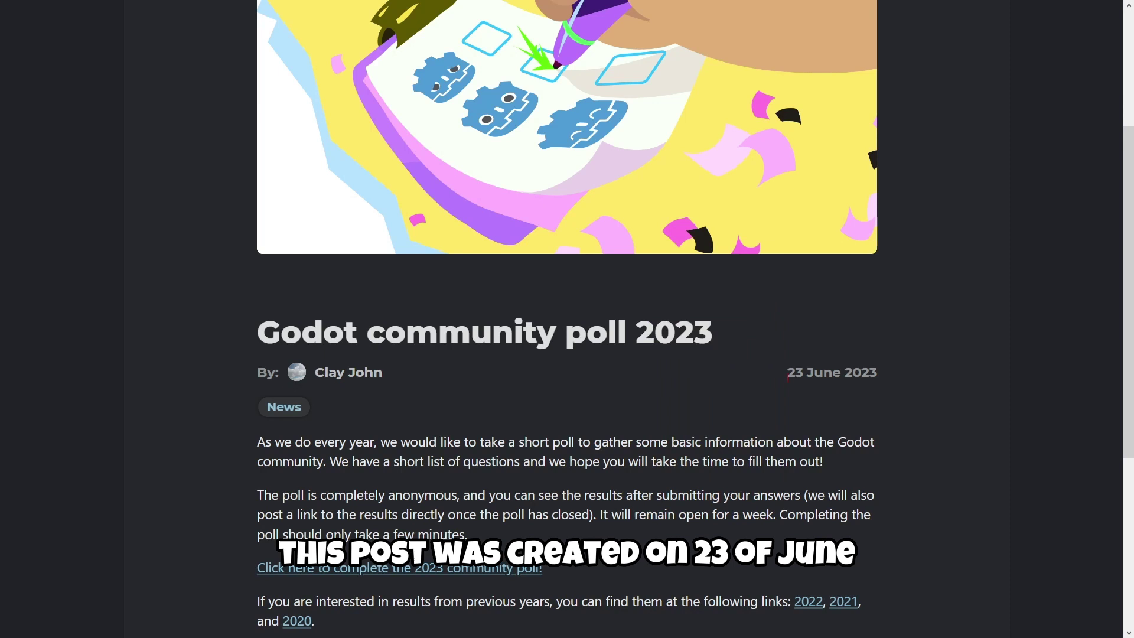
{"action": "left_click_drag", "start_coordinate": [794, 373], "coordinate": [832, 373]}
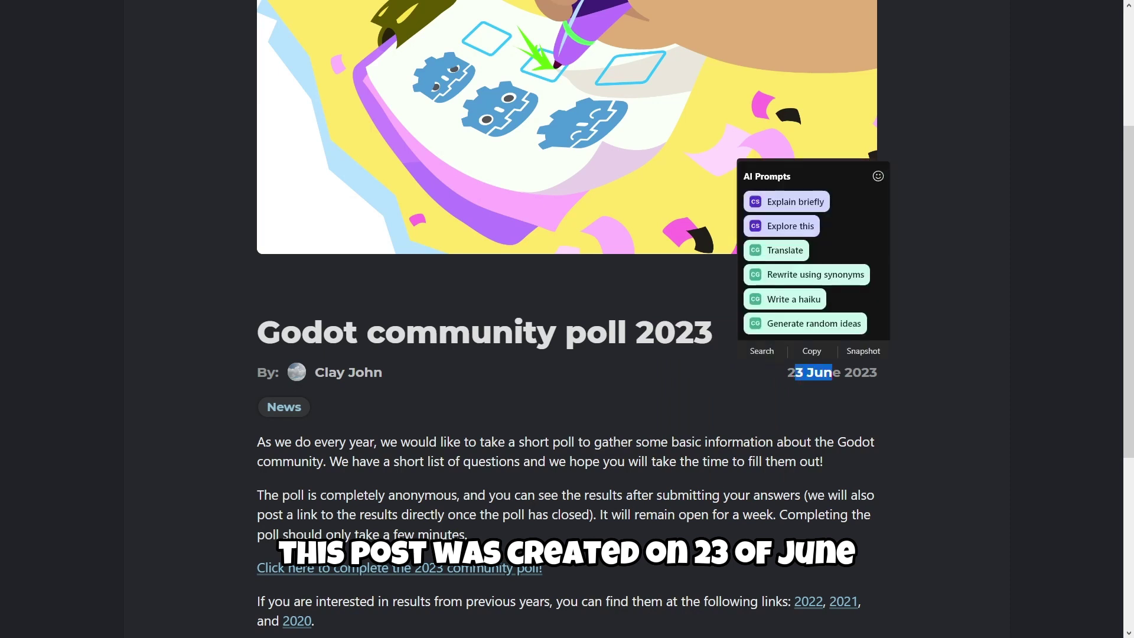
{"action": "left_click", "coordinate": [832, 374]}
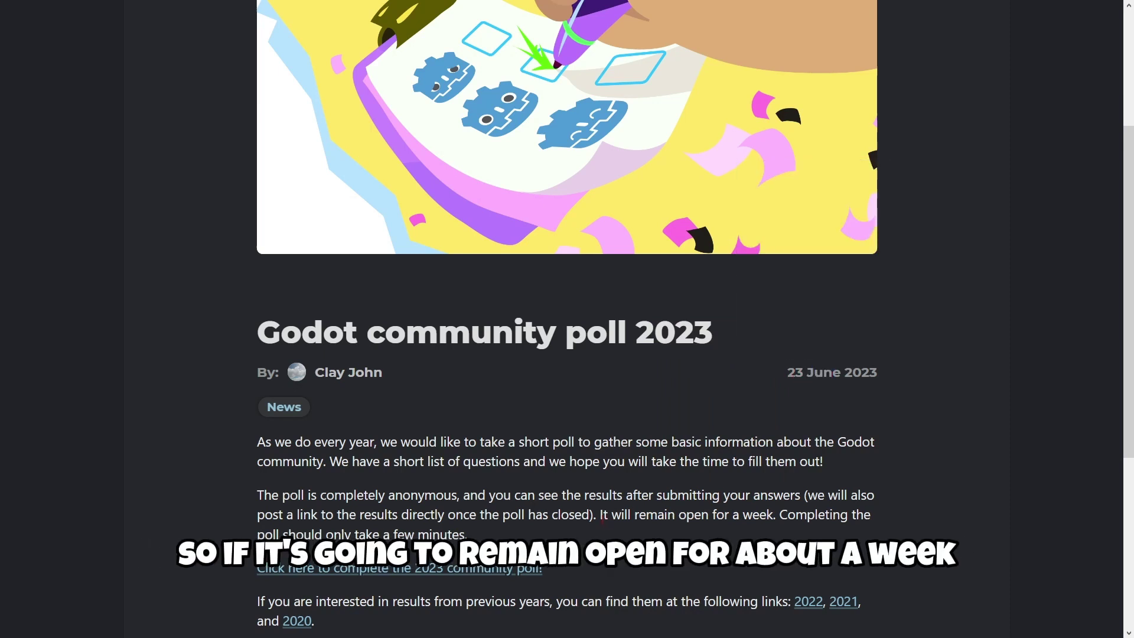
{"action": "left_click_drag", "start_coordinate": [602, 515], "coordinate": [775, 515]}
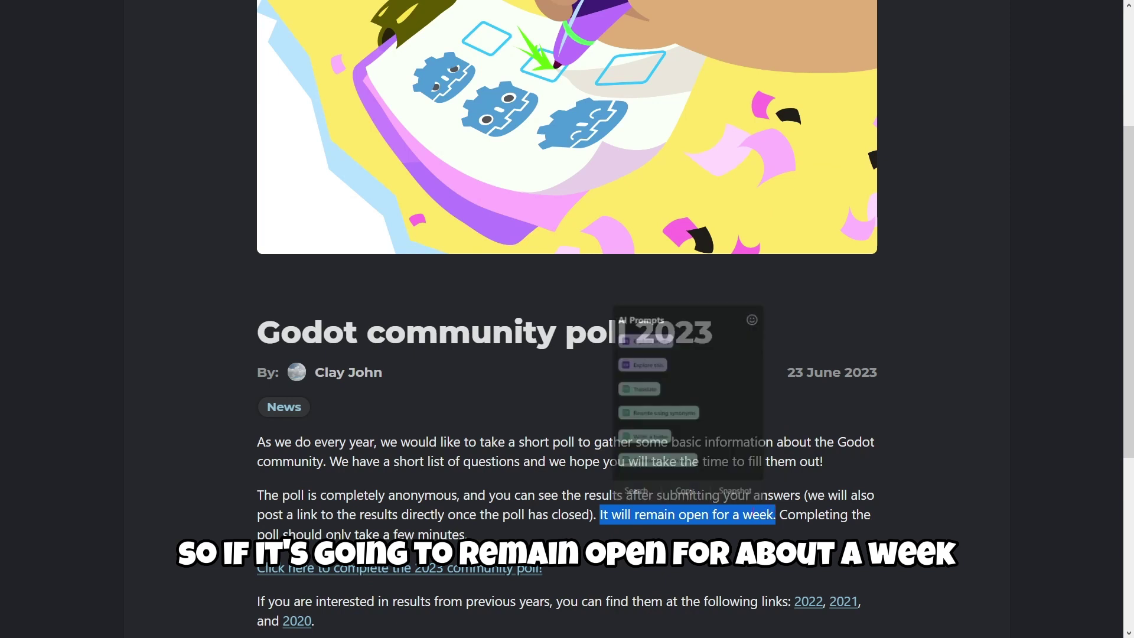
{"action": "left_click", "coordinate": [775, 514]}
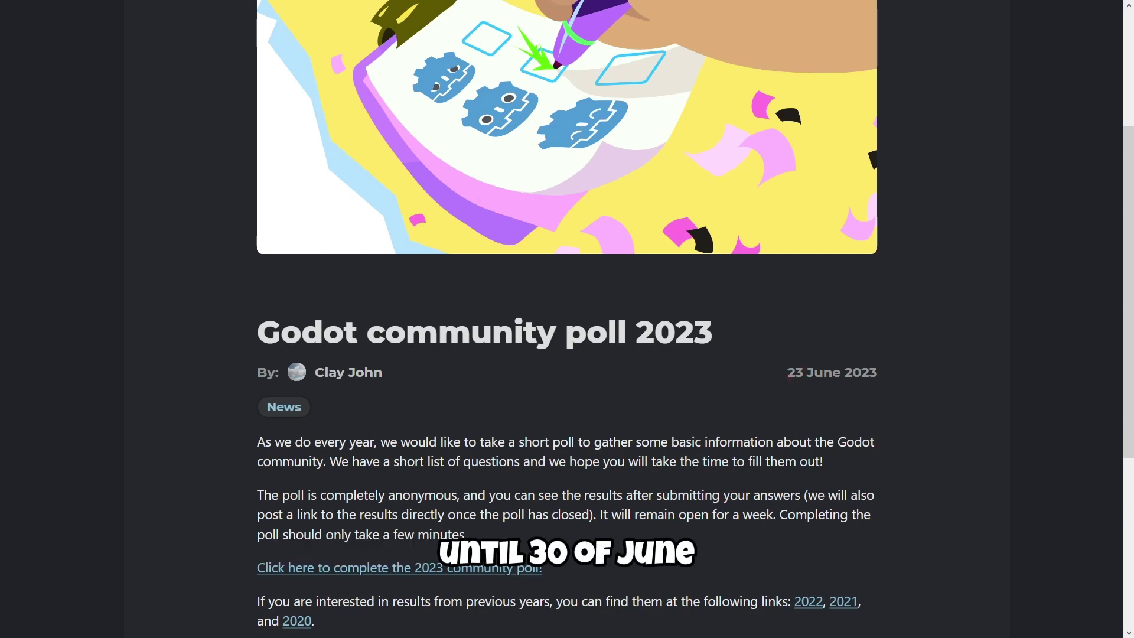
{"action": "left_click_drag", "start_coordinate": [786, 373], "coordinate": [832, 374]}
{"action": "scroll", "coordinate": [344, 496], "scroll_direction": "down", "scroll_amount": 1}
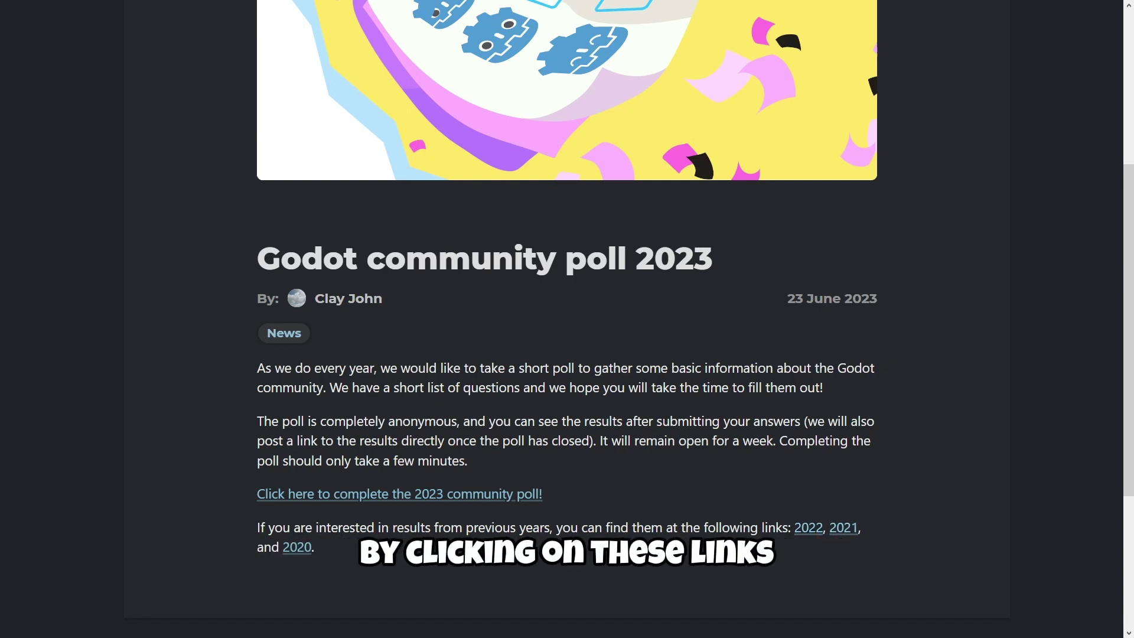
Open the 2023 community poll form from the article link and highlight its title.
{"action": "left_click", "coordinate": [292, 496]}
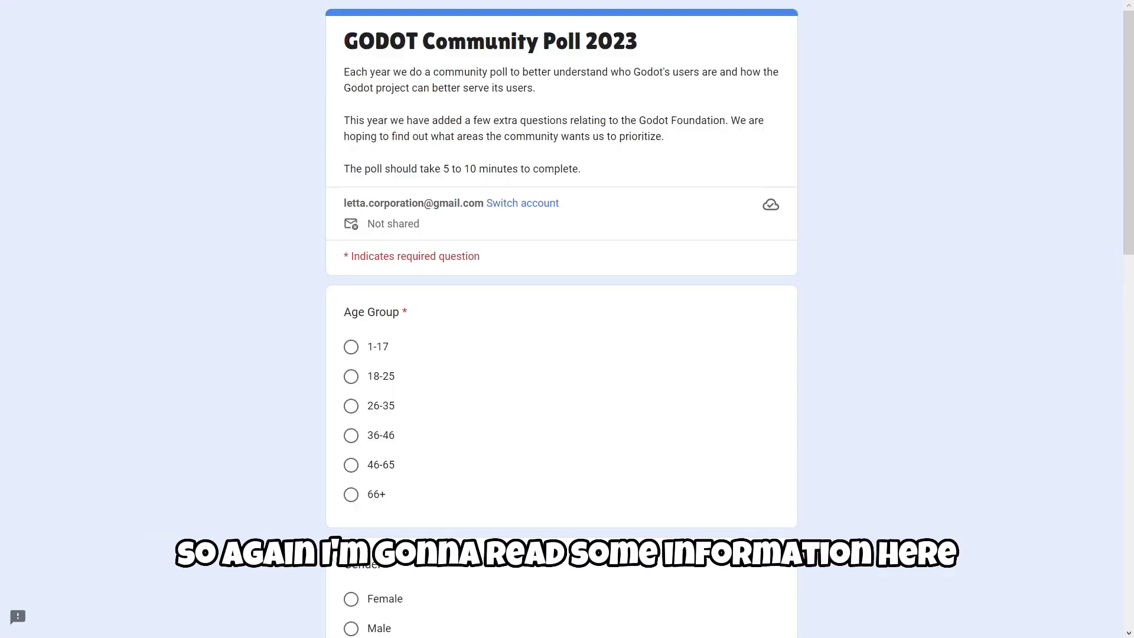
{"action": "left_click_drag", "start_coordinate": [342, 42], "coordinate": [647, 40]}
{"action": "left_click", "coordinate": [381, 112]}
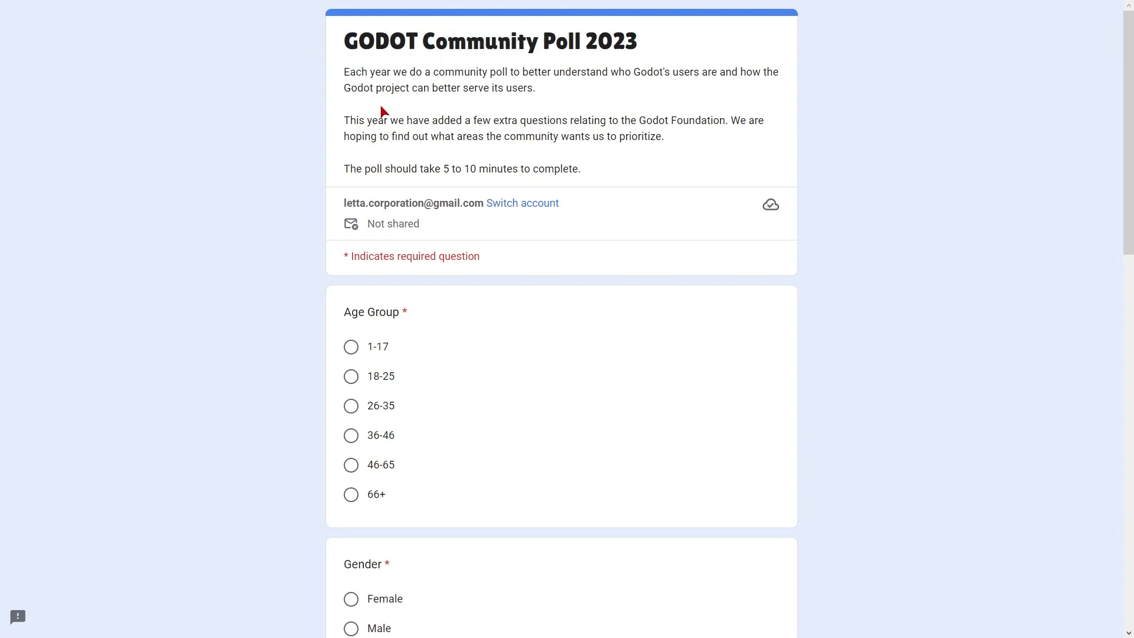
Highlight the description sentences about Godot Foundation questions and the 5 to 10 minute duration.
{"action": "left_click_drag", "start_coordinate": [348, 72], "coordinate": [492, 88]}
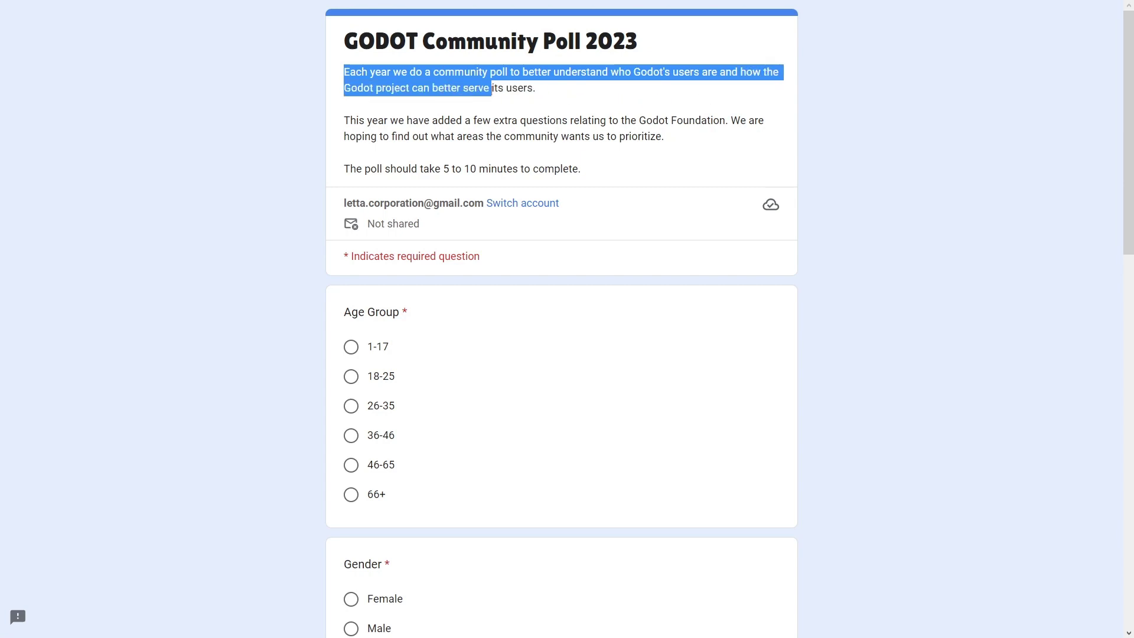
{"action": "left_click", "coordinate": [504, 123]}
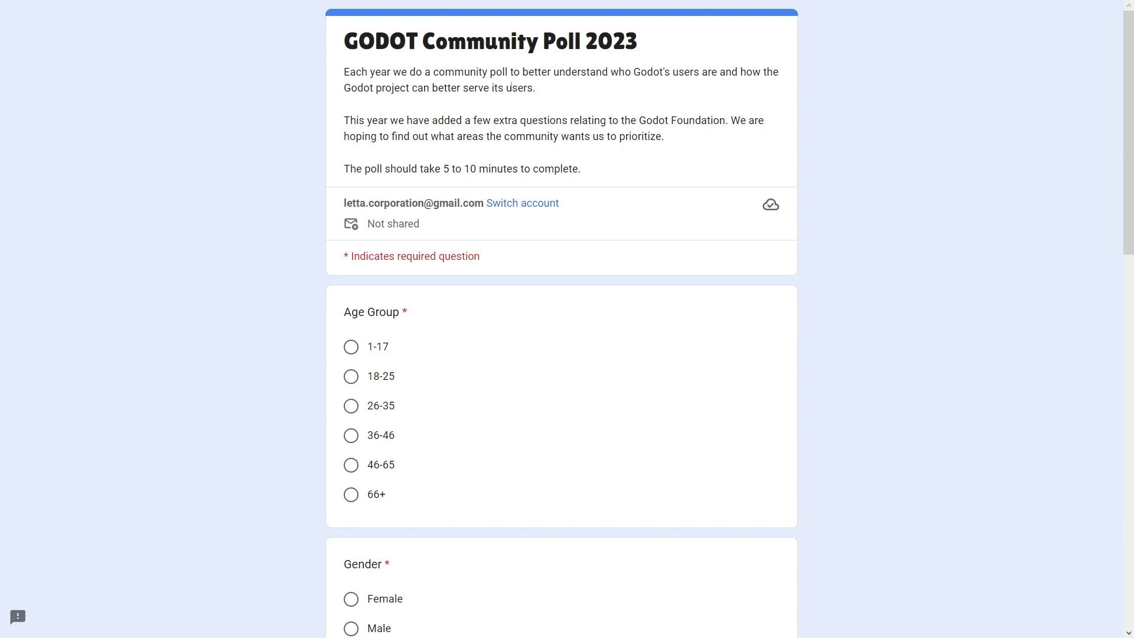
{"action": "left_click_drag", "start_coordinate": [344, 120], "coordinate": [603, 137]}
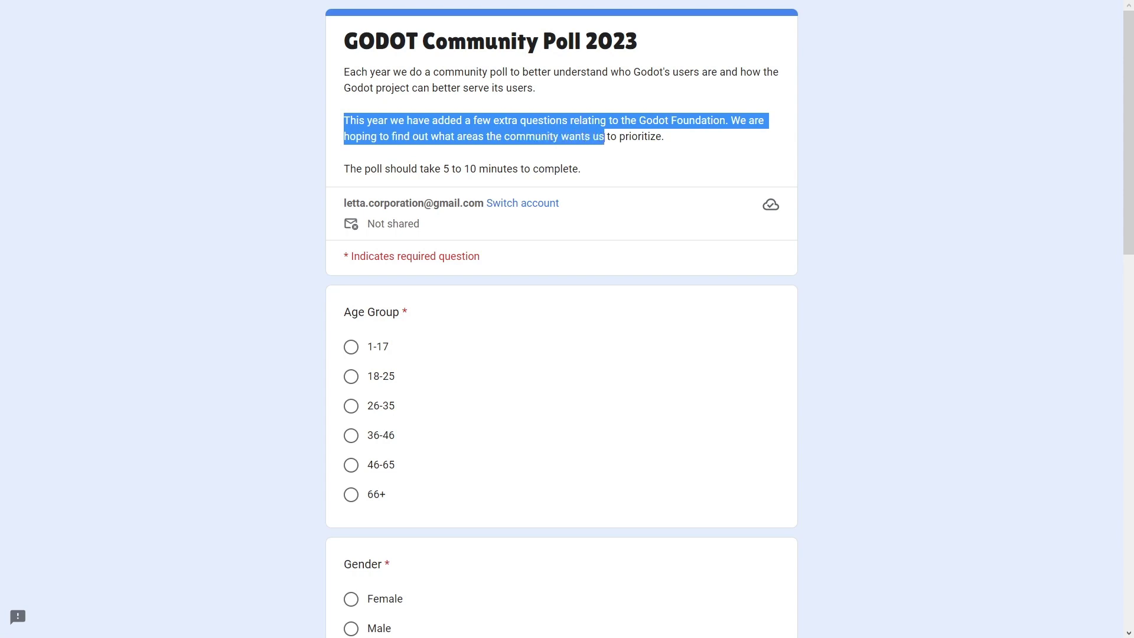
{"action": "left_click", "coordinate": [346, 172]}
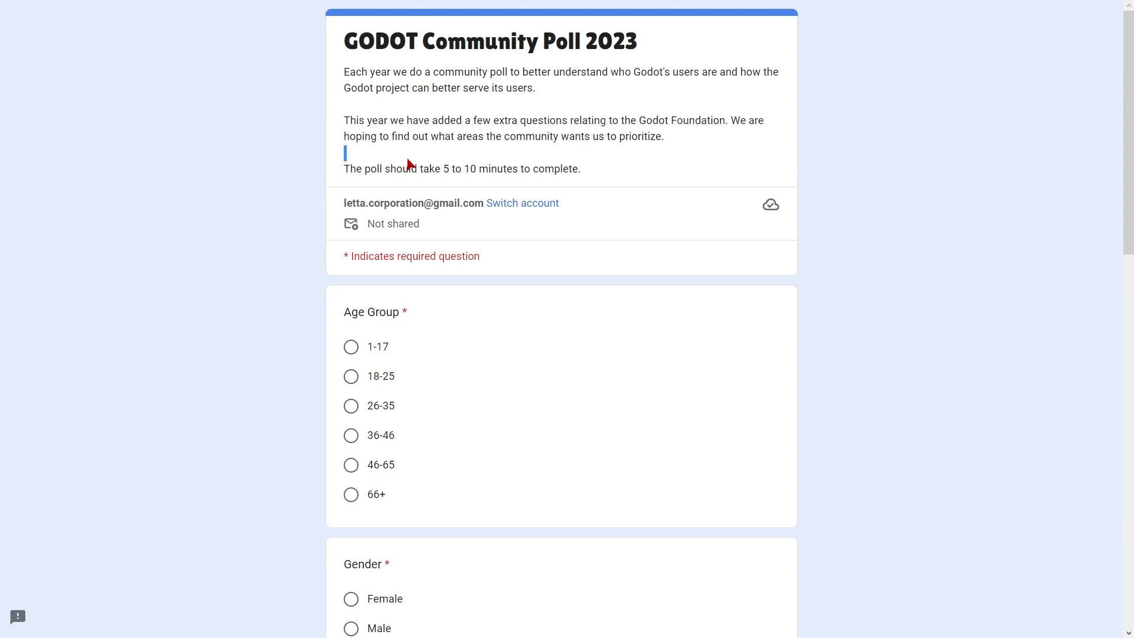
{"action": "left_click_drag", "start_coordinate": [449, 163], "coordinate": [580, 170]}
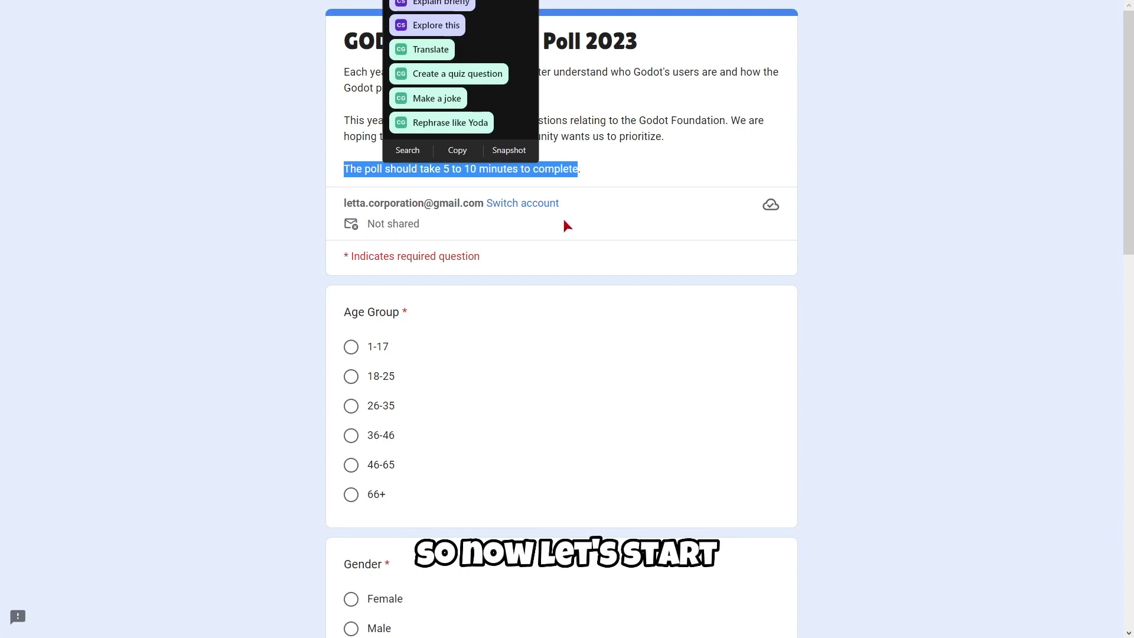
Answer age group 1-17, gender Male and location South America.
{"action": "left_click", "coordinate": [351, 347]}
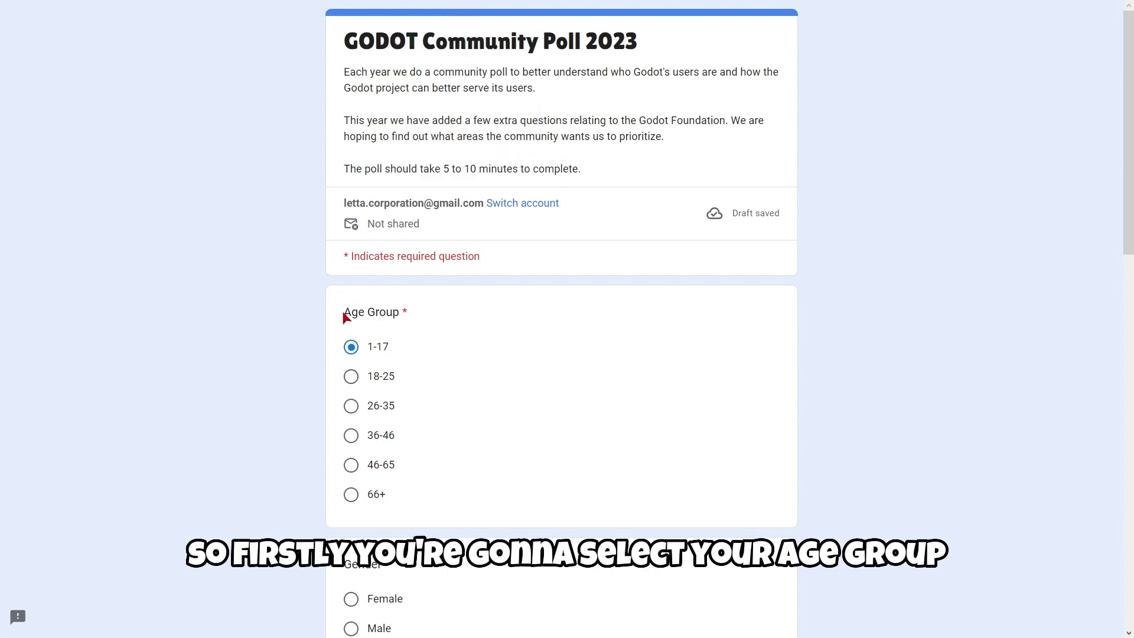
{"action": "left_click_drag", "start_coordinate": [345, 318], "coordinate": [400, 314]}
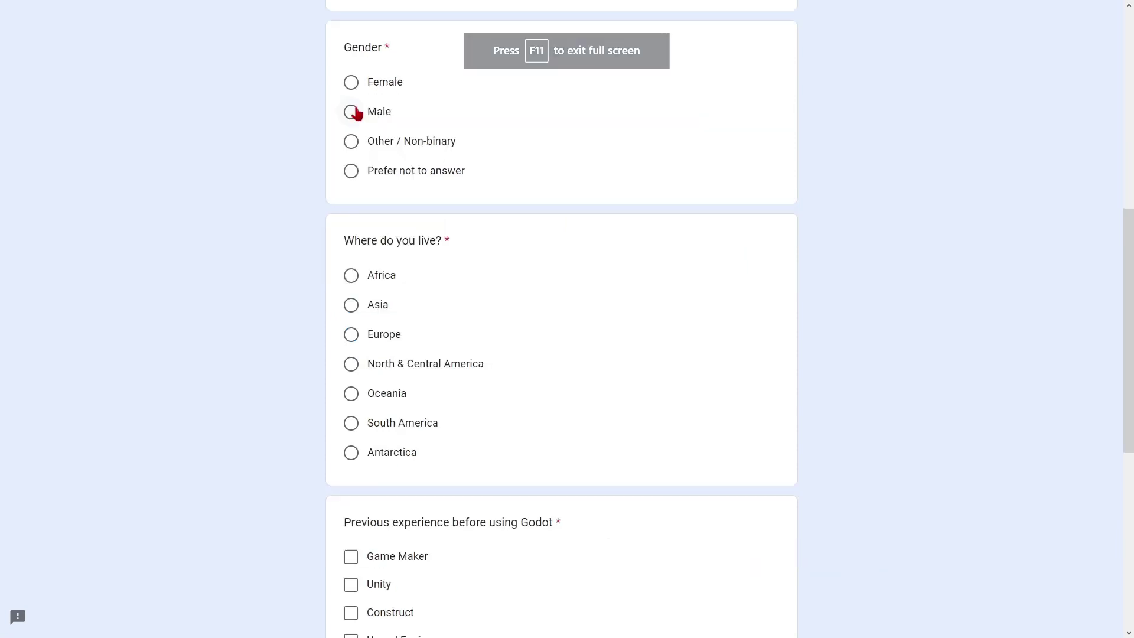
{"action": "left_click", "coordinate": [352, 112]}
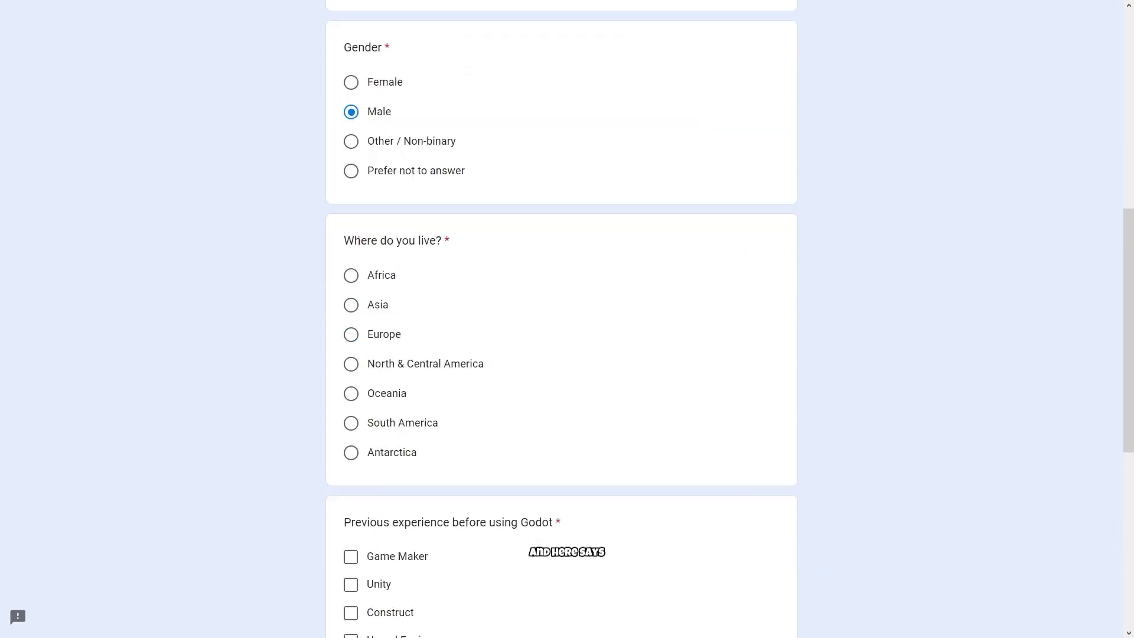
{"action": "left_click", "coordinate": [352, 426]}
Tick Game Maker, Unity and Construct as previous experience, then untick all three.
{"action": "scroll", "coordinate": [463, 423], "scroll_direction": "down", "scroll_amount": 2}
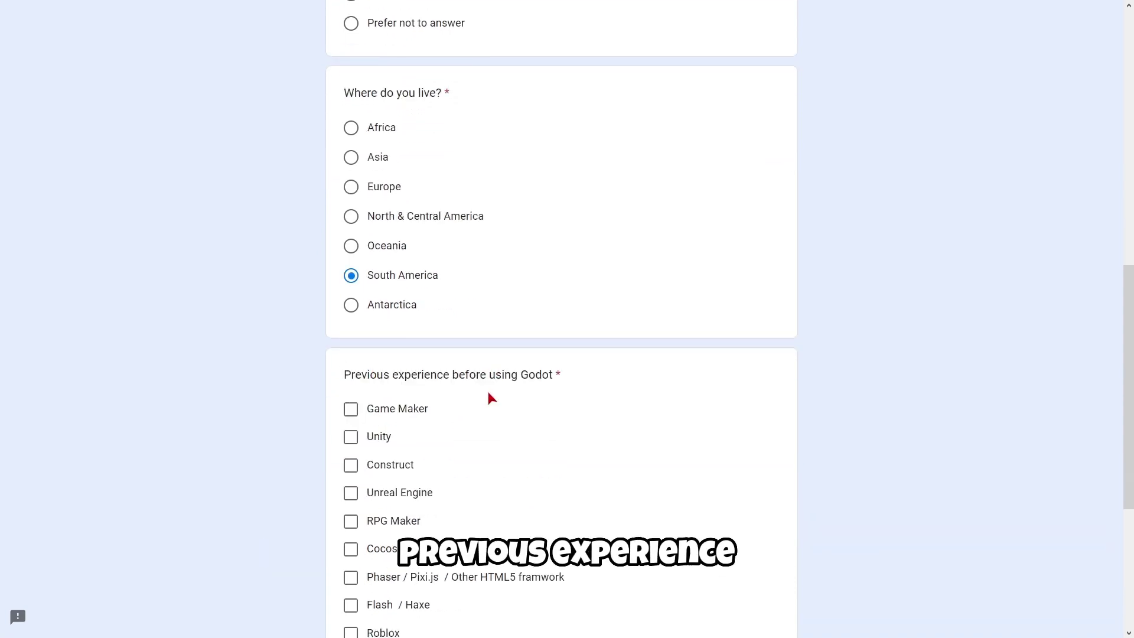
{"action": "scroll", "coordinate": [375, 345], "scroll_direction": "down", "scroll_amount": 1}
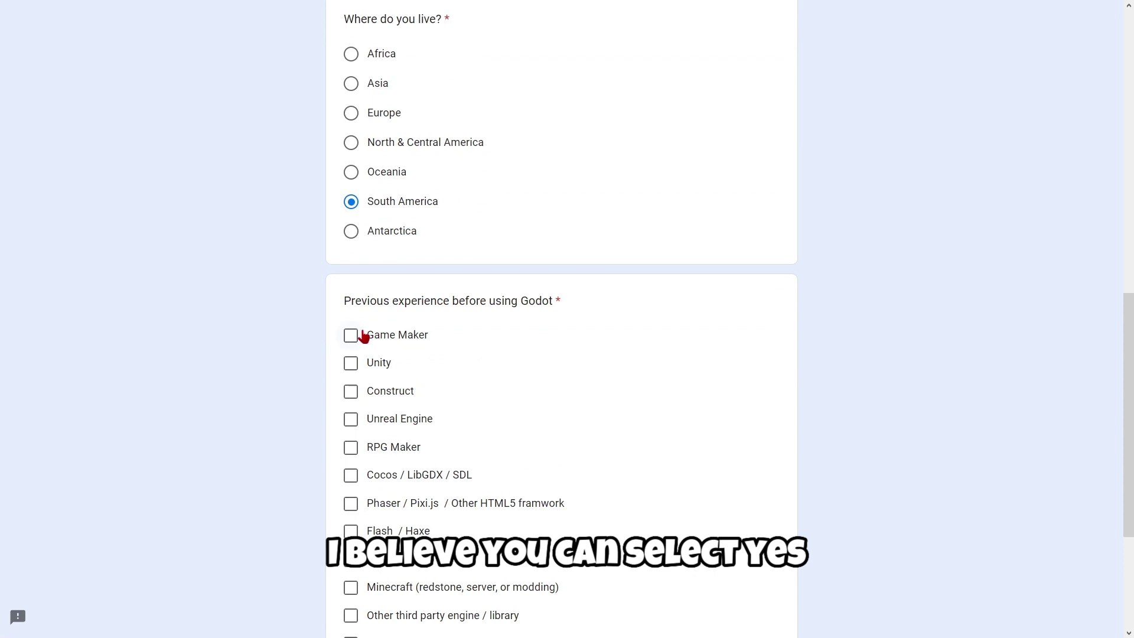
{"action": "left_click", "coordinate": [362, 336]}
{"action": "left_click", "coordinate": [355, 363]}
{"action": "left_click", "coordinate": [355, 391]}
{"action": "left_click", "coordinate": [354, 391]}
{"action": "left_click", "coordinate": [351, 336]}
{"action": "left_click", "coordinate": [382, 358]}
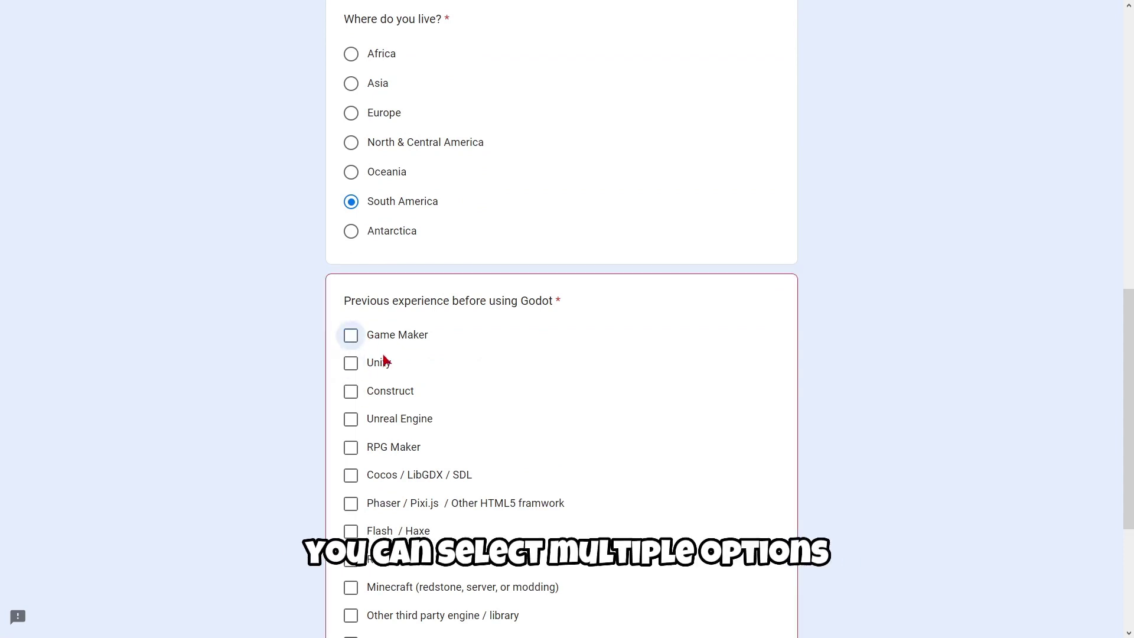
Tick 'Other third party engine / library' as the only previous experience.
{"action": "scroll", "coordinate": [383, 361], "scroll_direction": "down", "scroll_amount": 3}
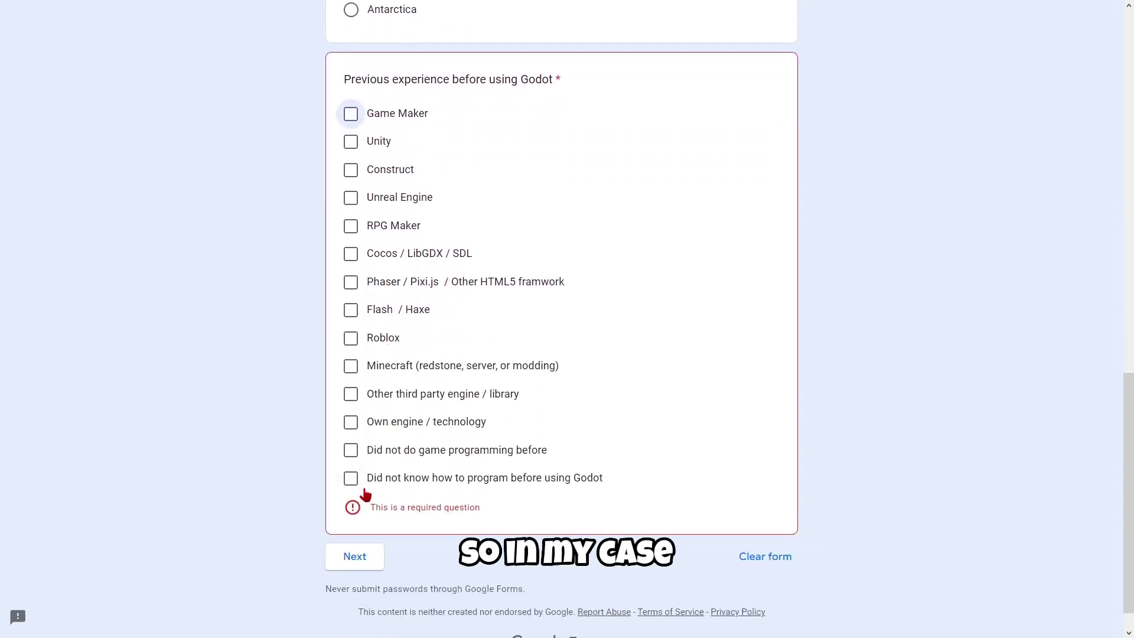
{"action": "scroll", "coordinate": [372, 215], "scroll_direction": "up", "scroll_amount": 1}
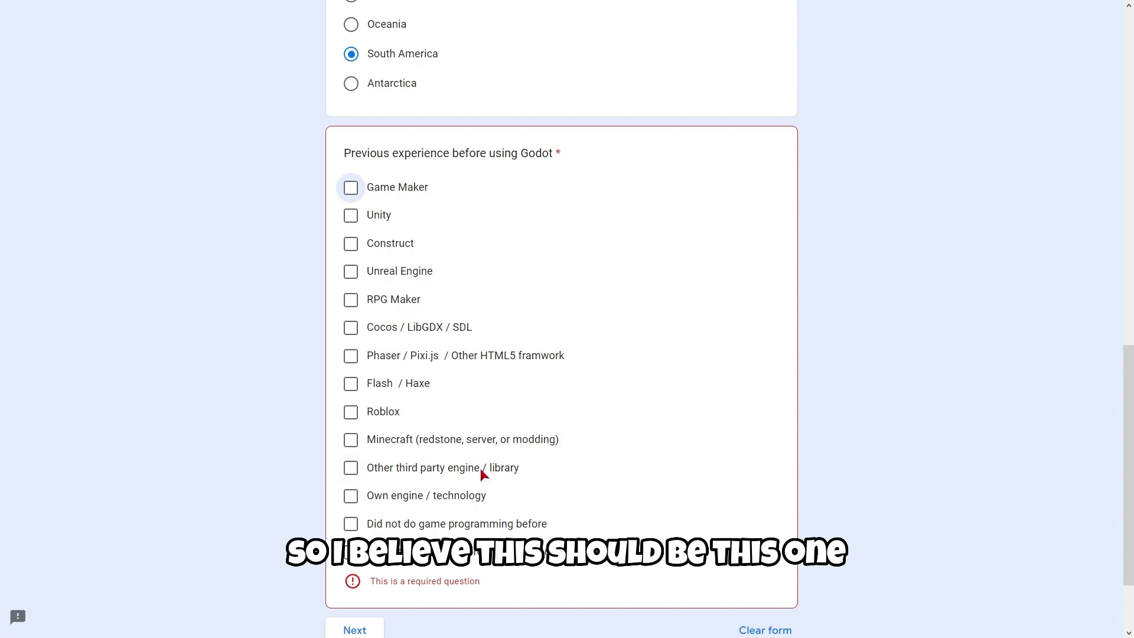
{"action": "left_click_drag", "start_coordinate": [488, 468], "coordinate": [520, 471]}
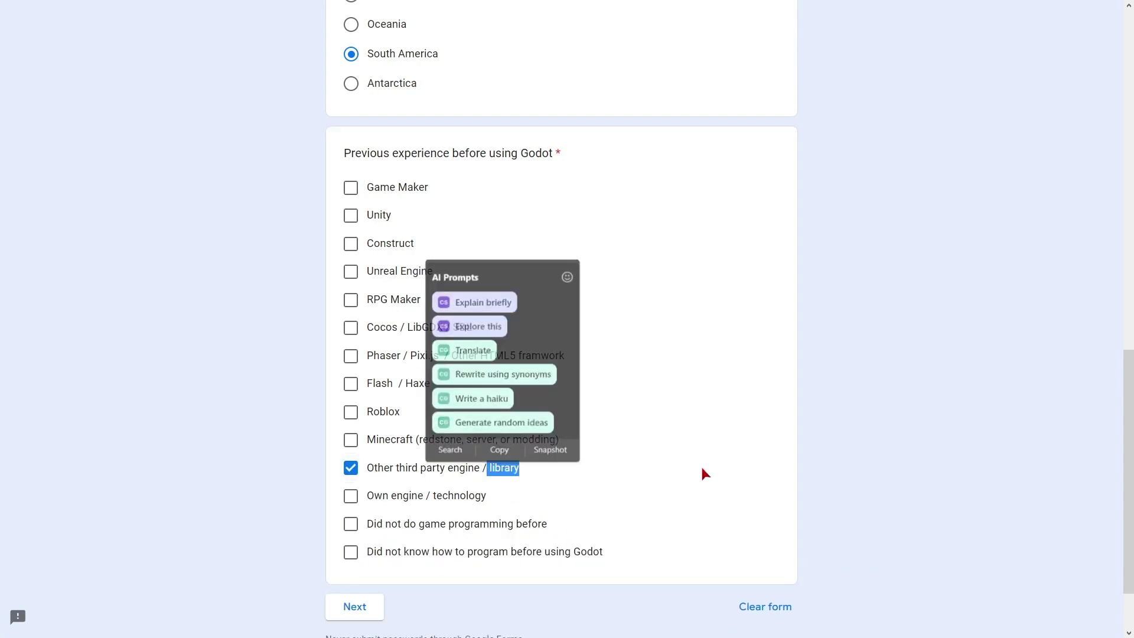
{"action": "left_click", "coordinate": [414, 469]}
{"action": "left_click", "coordinate": [361, 471]}
{"action": "scroll", "coordinate": [307, 525], "scroll_direction": "down", "scroll_amount": 2}
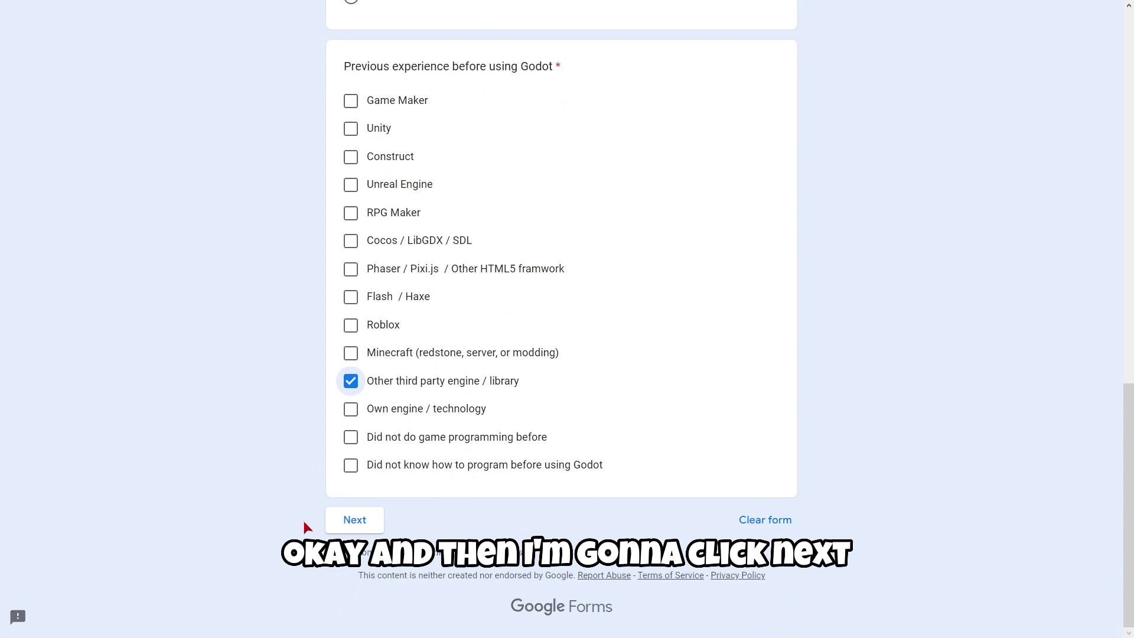
Advance to the Godot Usage page and answer 2020 for first hearing of Godot.
{"action": "left_click", "coordinate": [377, 520]}
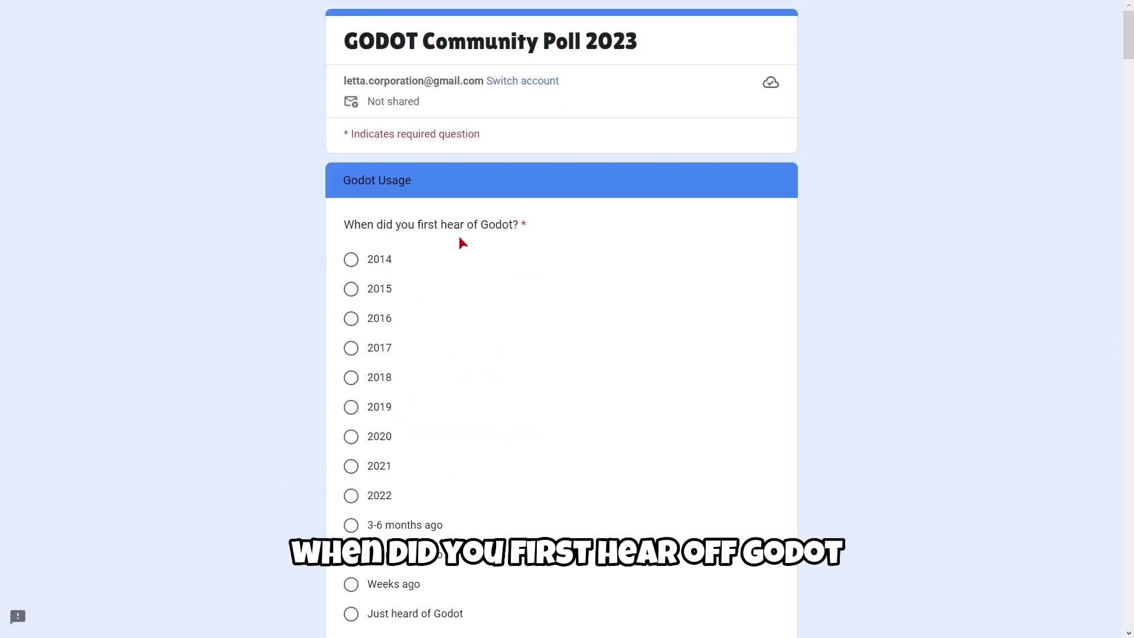
{"action": "scroll", "coordinate": [421, 323], "scroll_direction": "down", "scroll_amount": 2}
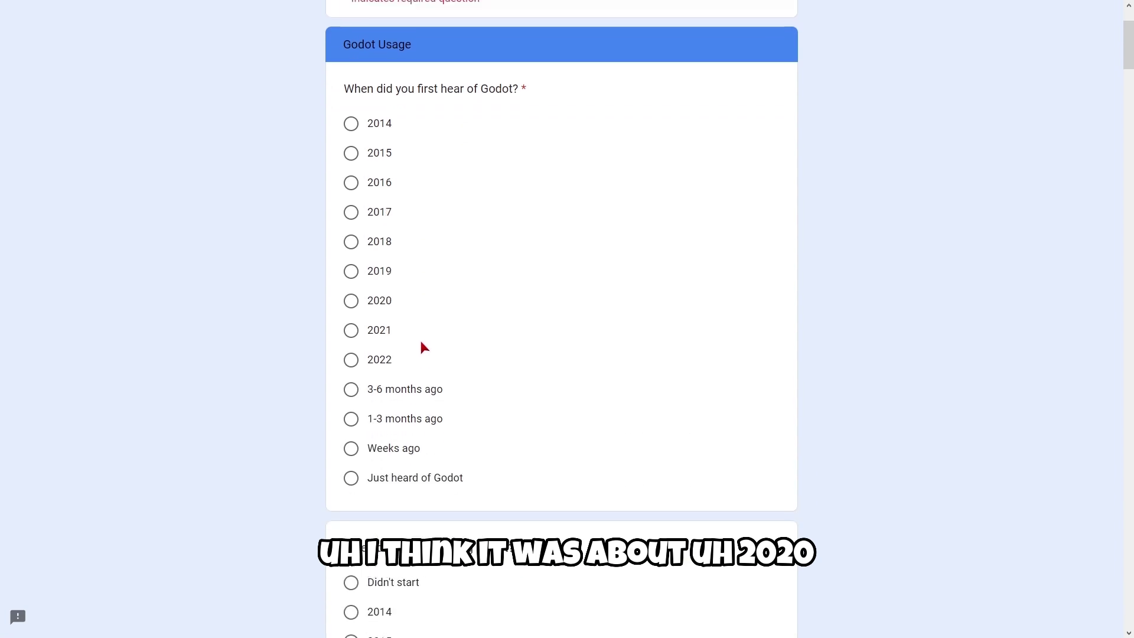
{"action": "scroll", "coordinate": [420, 347], "scroll_direction": "up", "scroll_amount": 2}
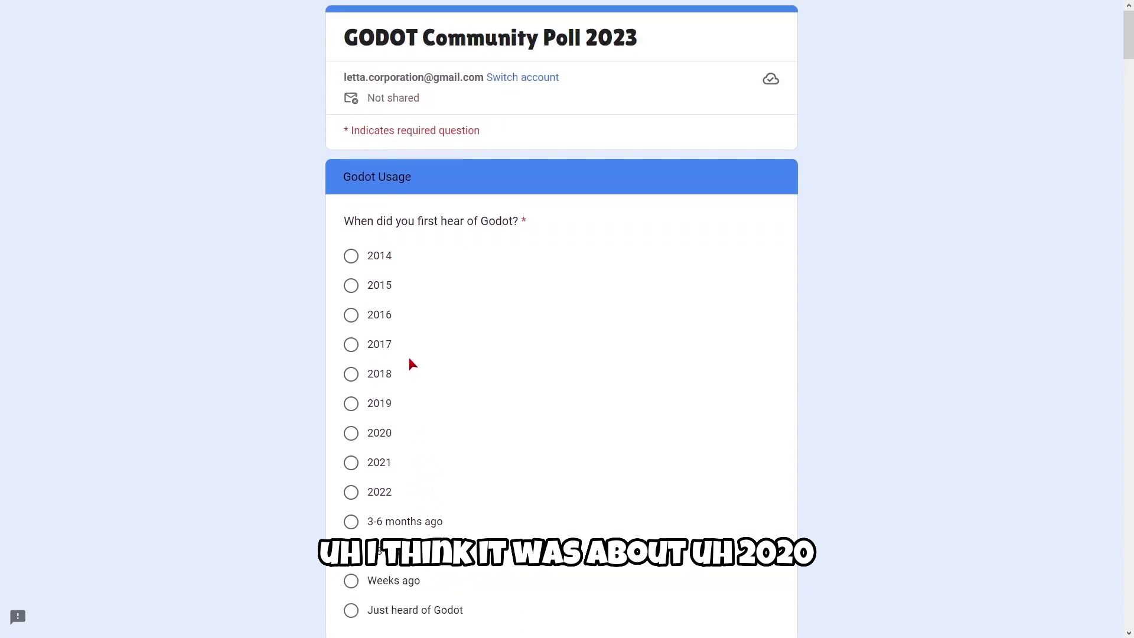
{"action": "left_click", "coordinate": [351, 440]}
Answer 2021 for starting with Godot and 'Used it for small projects or jam games.'.
{"action": "scroll", "coordinate": [379, 414], "scroll_direction": "down", "scroll_amount": 5}
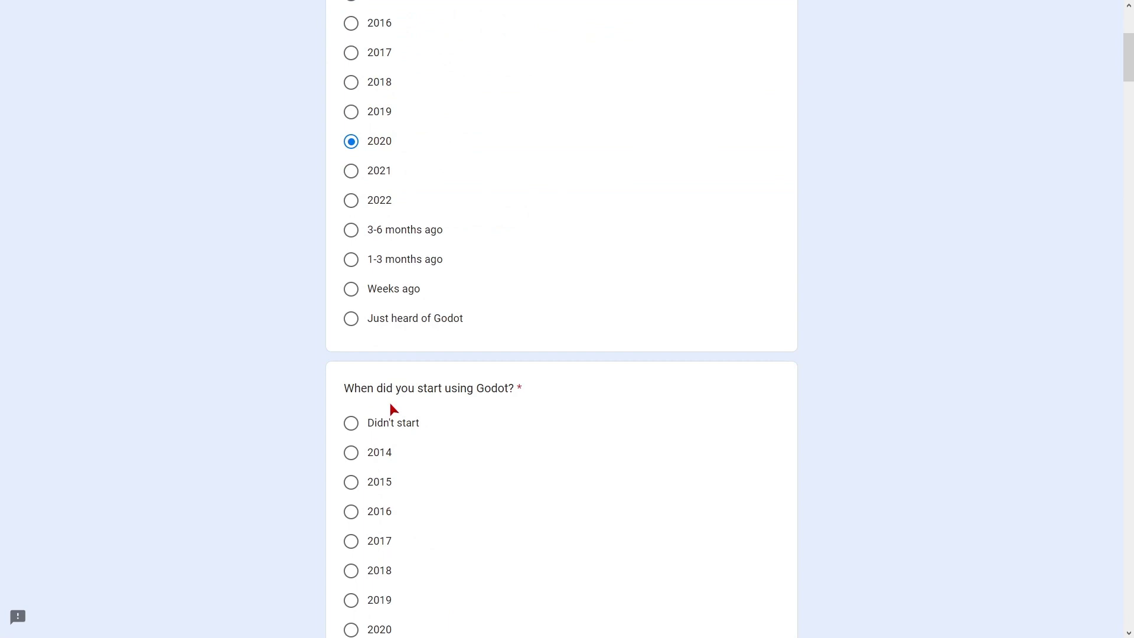
{"action": "scroll", "coordinate": [401, 367], "scroll_direction": "down", "scroll_amount": 2}
{"action": "scroll", "coordinate": [412, 357], "scroll_direction": "down", "scroll_amount": 2}
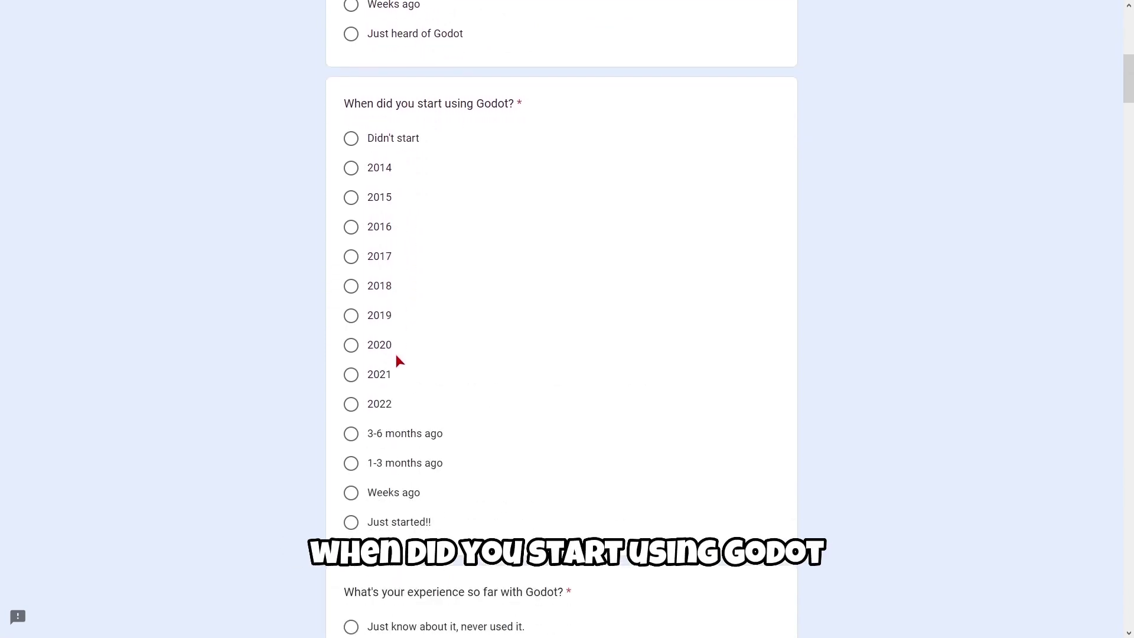
{"action": "left_click", "coordinate": [354, 365]}
{"action": "scroll", "coordinate": [348, 387], "scroll_direction": "down", "scroll_amount": 5}
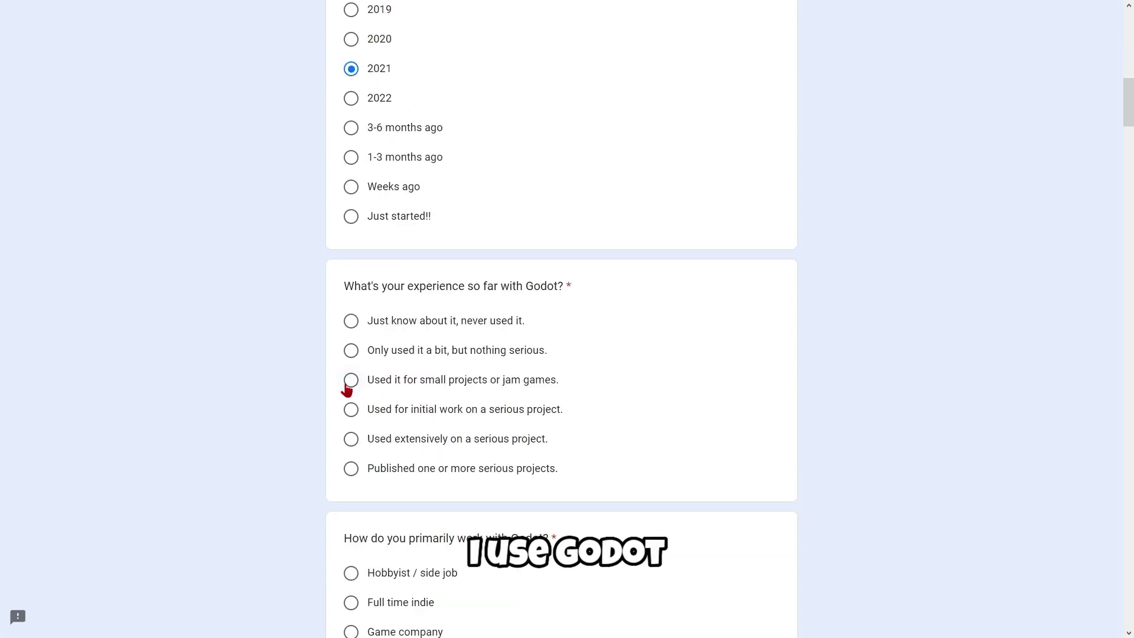
{"action": "left_click", "coordinate": [349, 384]}
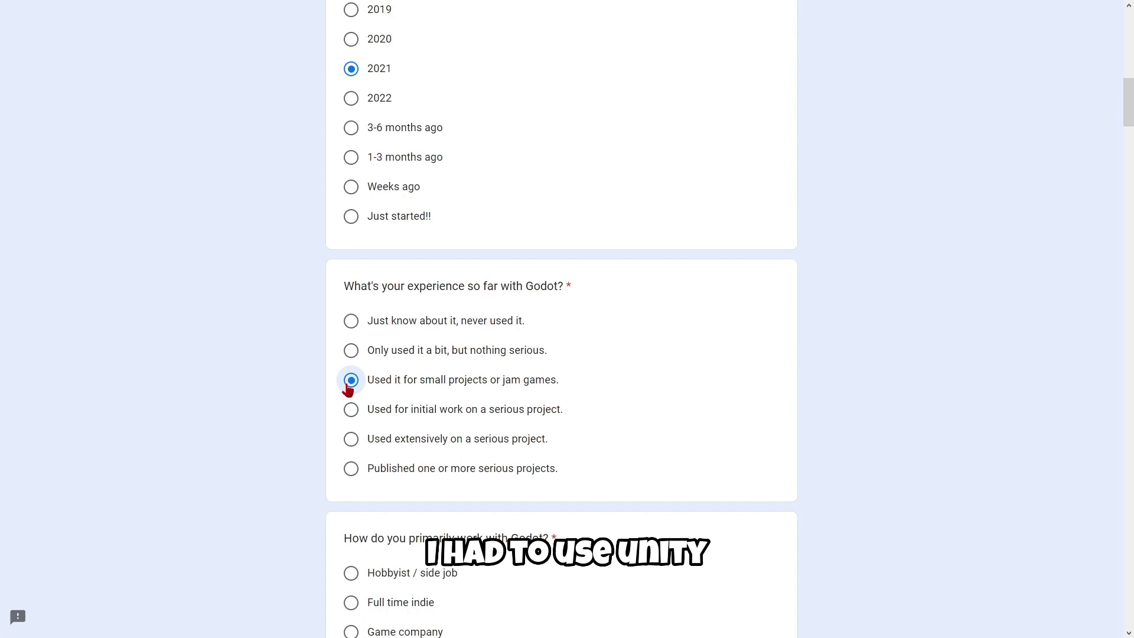
Choose 'People I follow online recommended/used it' as the main influence.
{"action": "scroll", "coordinate": [348, 390], "scroll_direction": "down", "scroll_amount": 4}
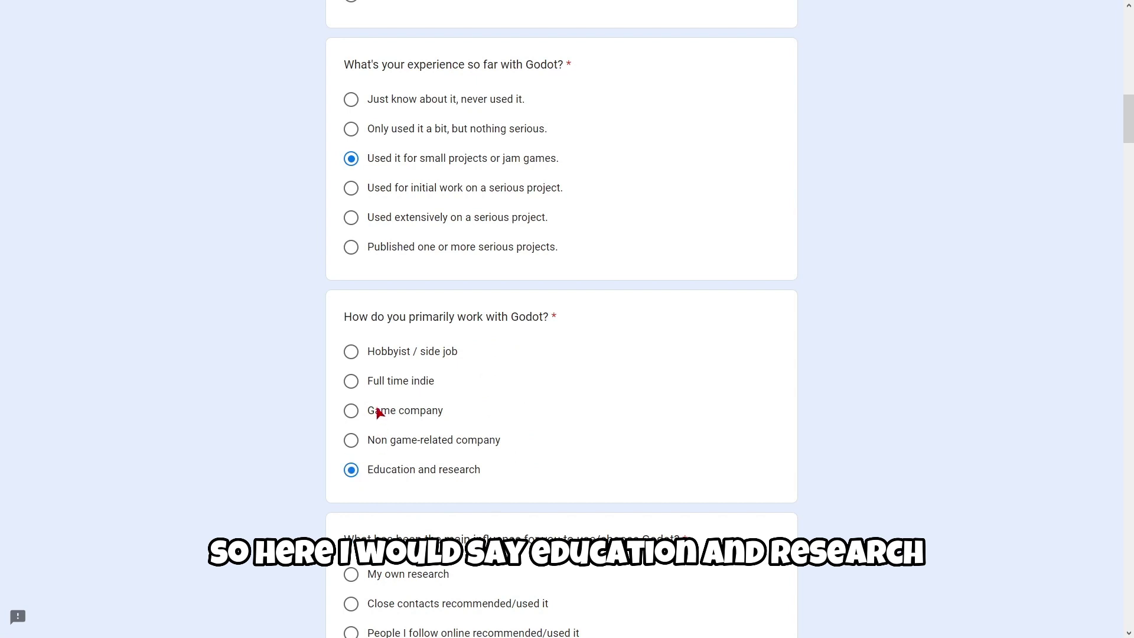
{"action": "scroll", "coordinate": [378, 412], "scroll_direction": "down", "scroll_amount": 3}
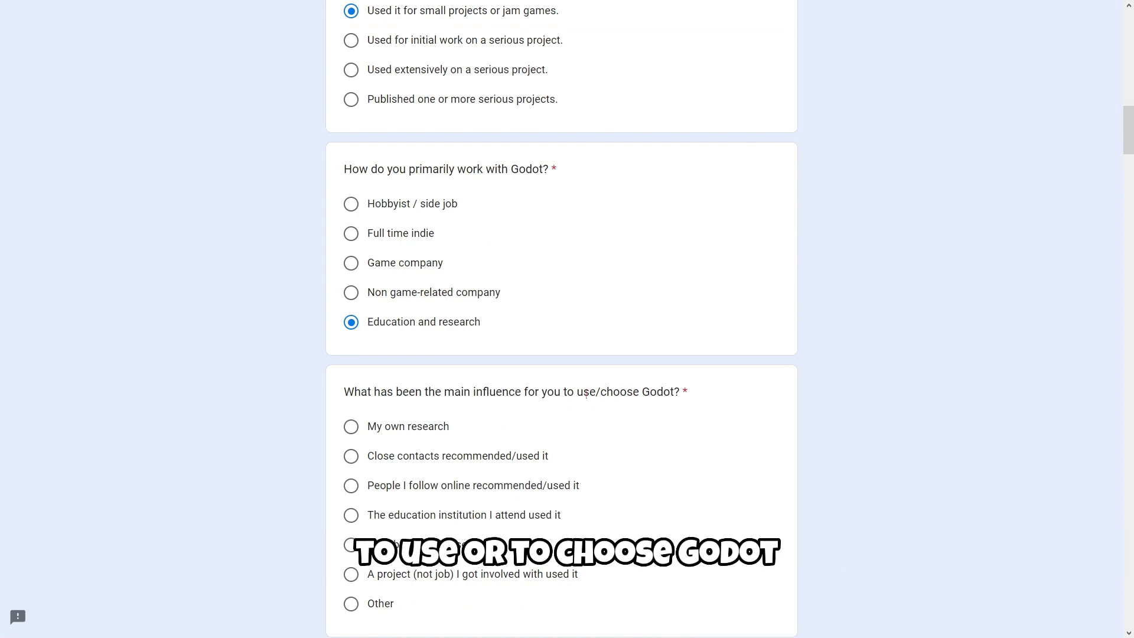
{"action": "scroll", "coordinate": [586, 395], "scroll_direction": "down", "scroll_amount": 1}
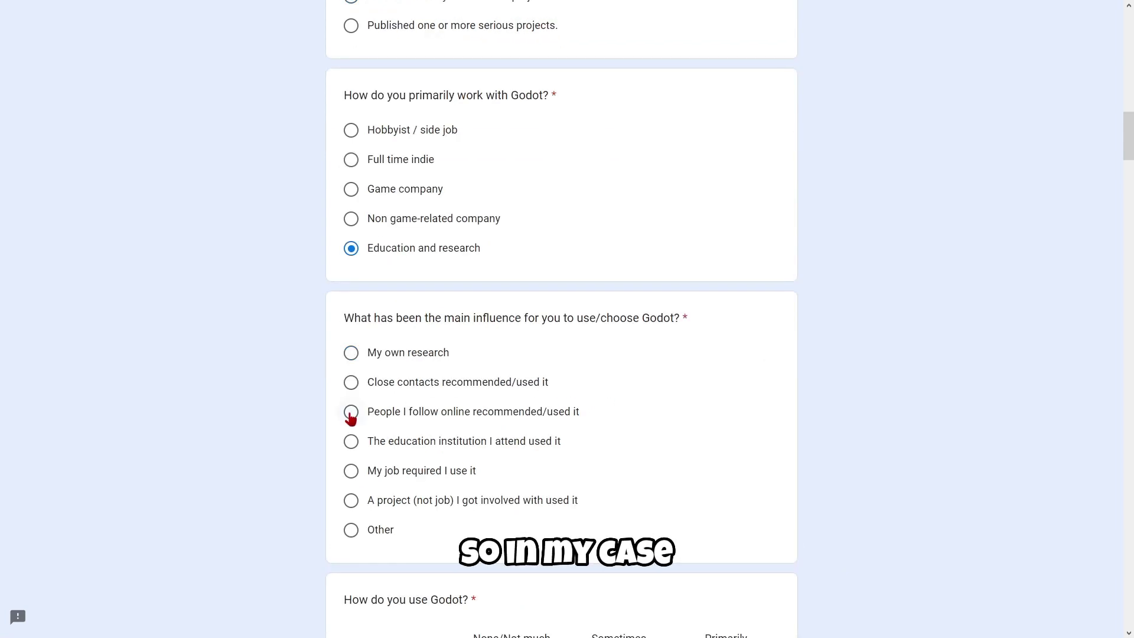
{"action": "left_click", "coordinate": [350, 413]}
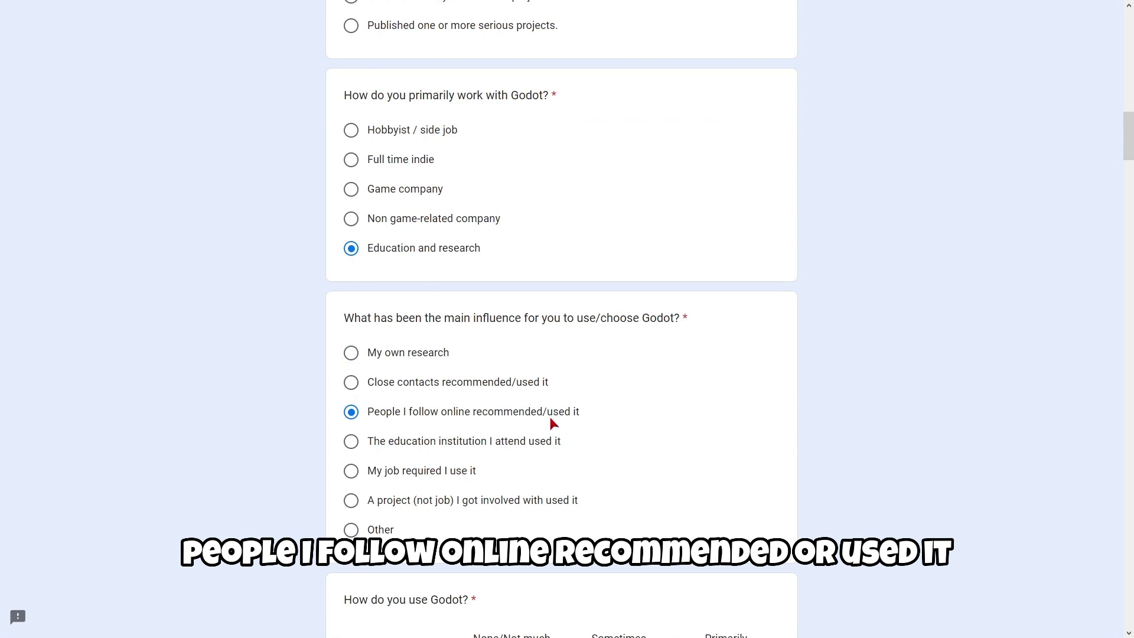
{"action": "scroll", "coordinate": [551, 417], "scroll_direction": "down", "scroll_amount": 4}
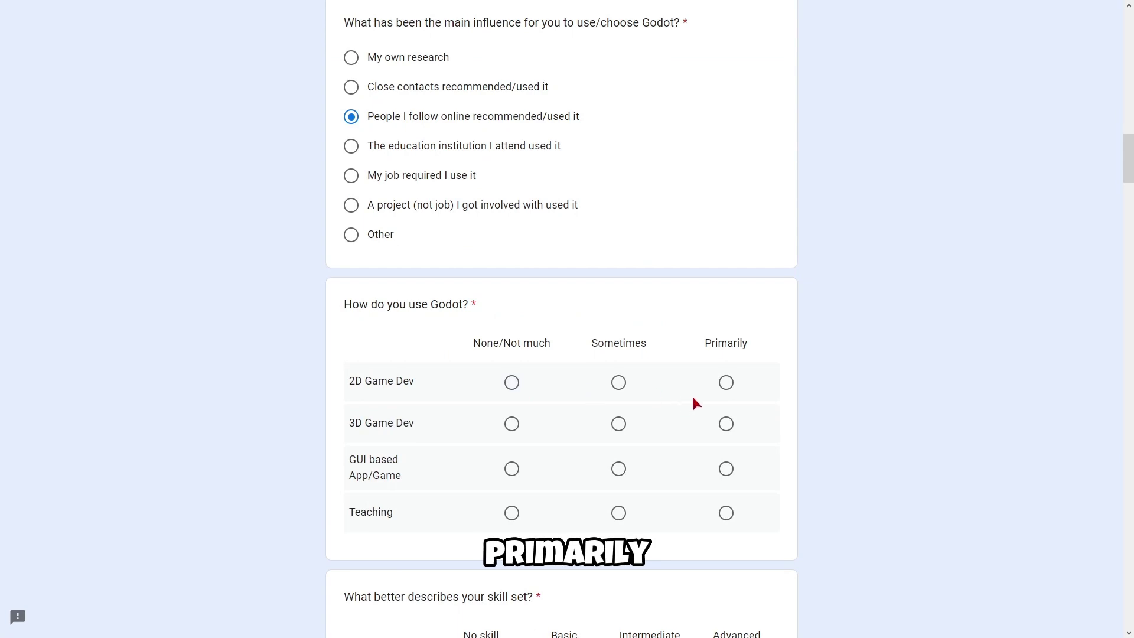
Rate usage: 2D Game Dev Primarily, 3D and GUI apps None/Not much, Teaching Sometimes.
{"action": "left_click", "coordinate": [727, 398]}
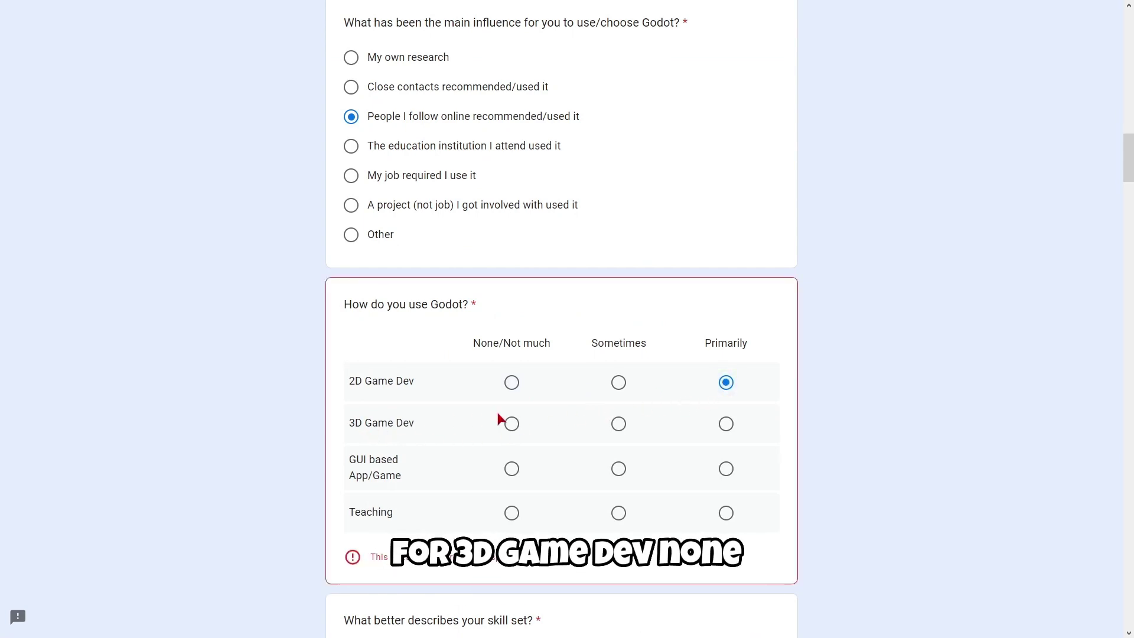
{"action": "left_click", "coordinate": [513, 424]}
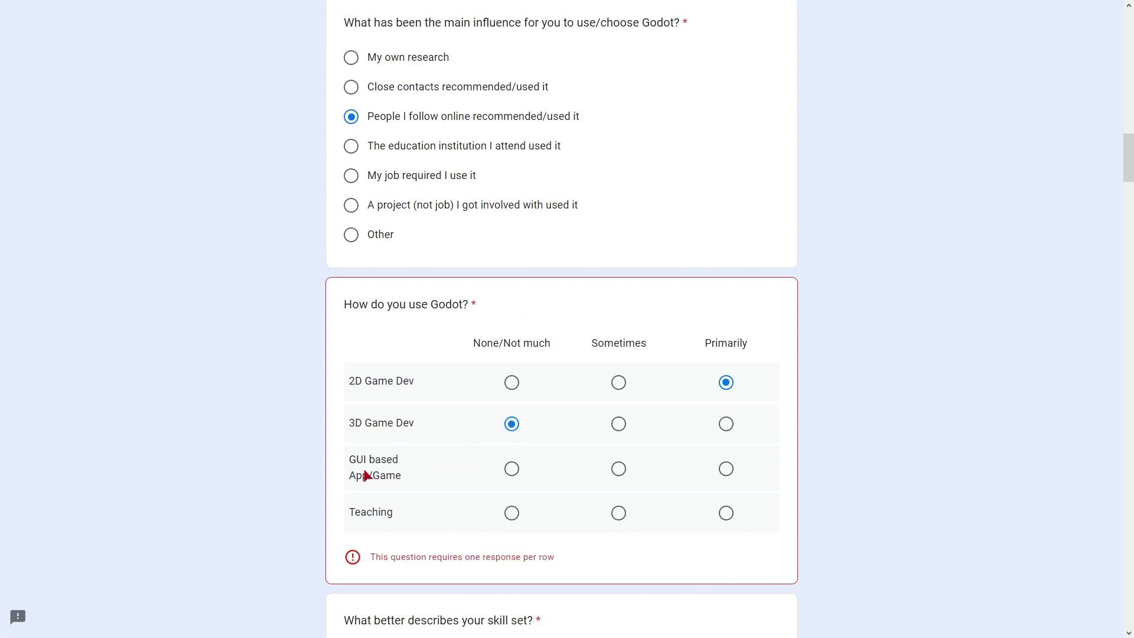
{"action": "left_click", "coordinate": [511, 469]}
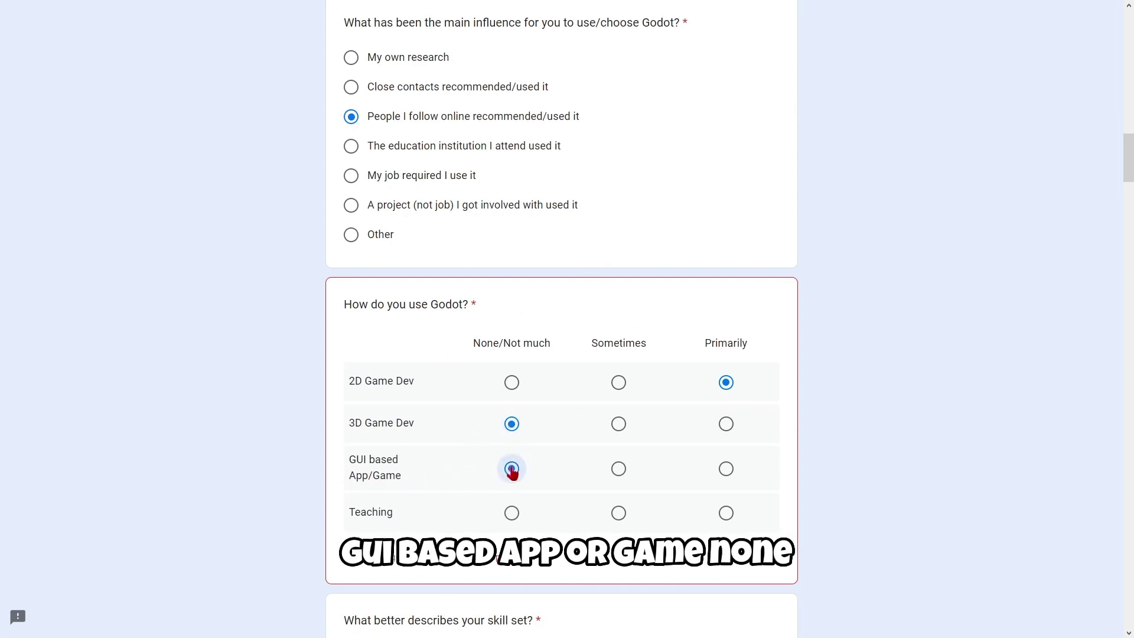
{"action": "left_click", "coordinate": [619, 514]}
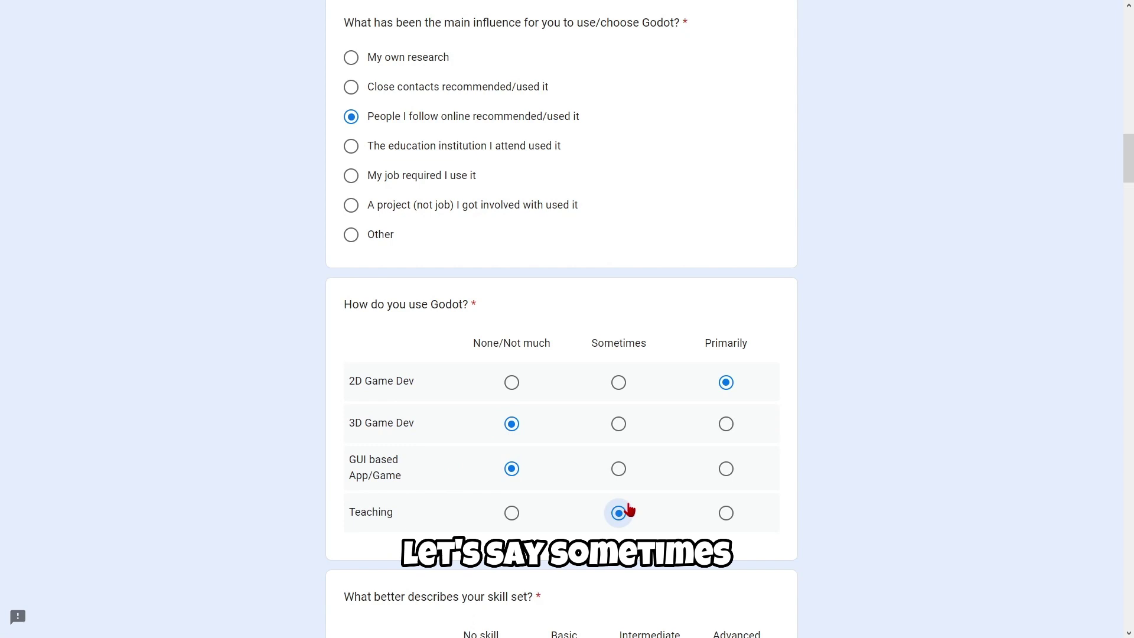
{"action": "scroll", "coordinate": [367, 301], "scroll_direction": "down", "scroll_amount": 5}
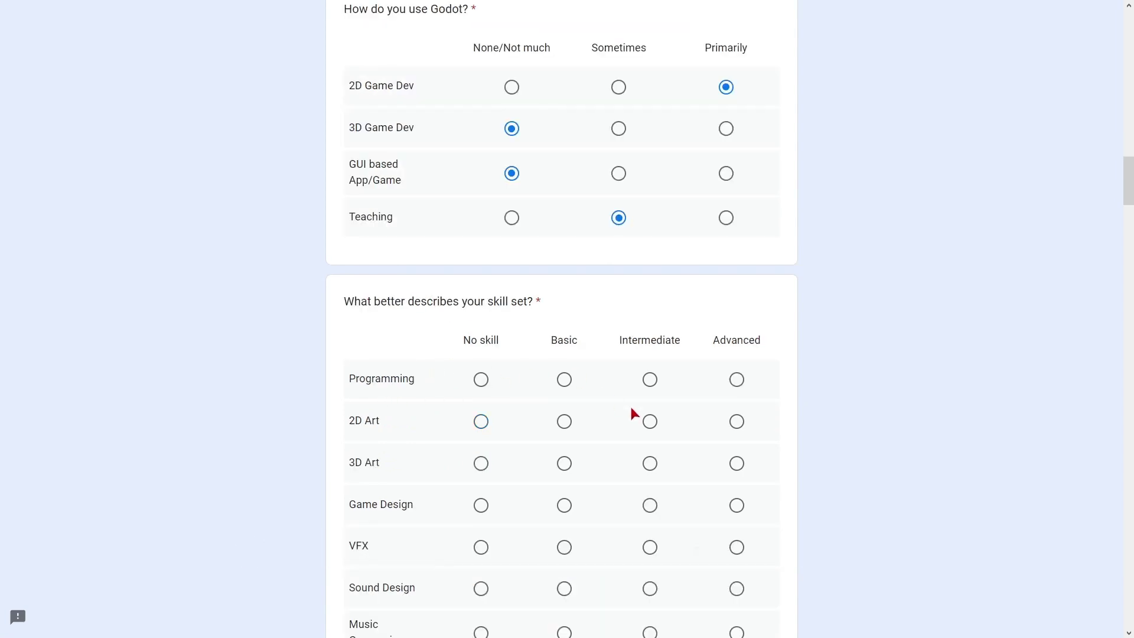
Rate Programming, Game Design and VFX Intermediate, 2D Art Basic, 3D Art No skill.
{"action": "left_click", "coordinate": [650, 380]}
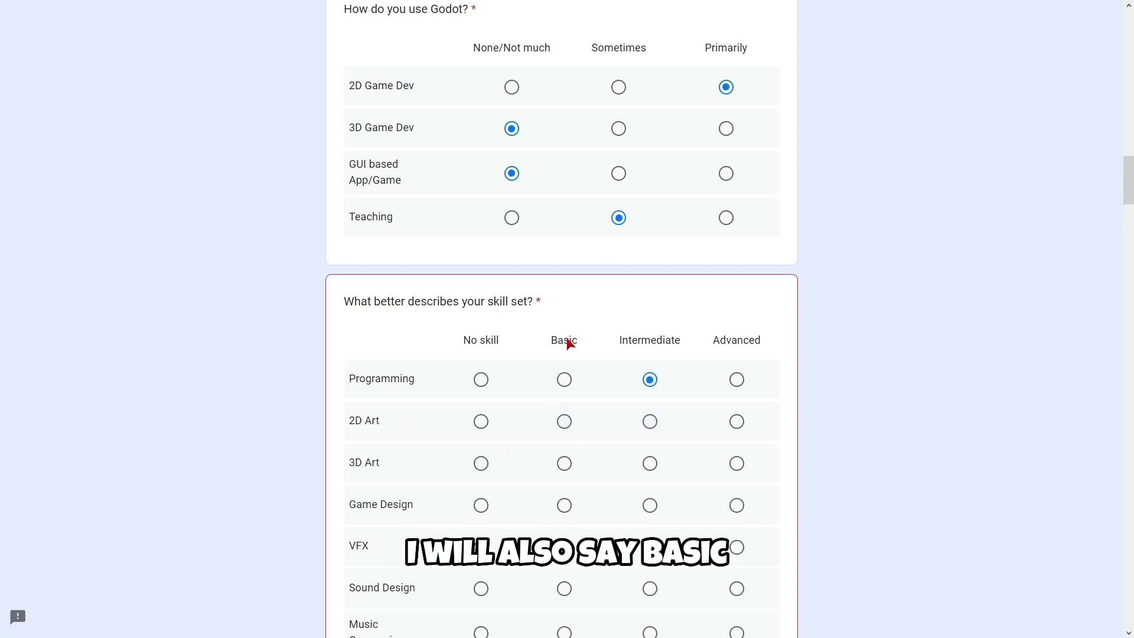
{"action": "left_click", "coordinate": [564, 421]}
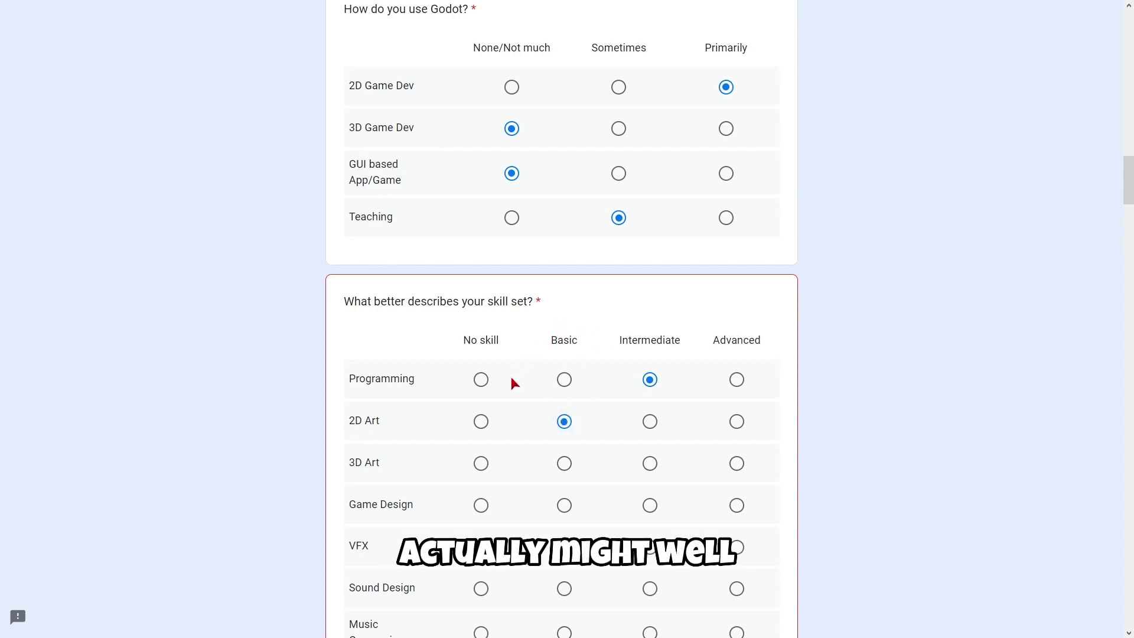
{"action": "scroll", "coordinate": [513, 383], "scroll_direction": "down", "scroll_amount": 1}
{"action": "left_click", "coordinate": [481, 390]}
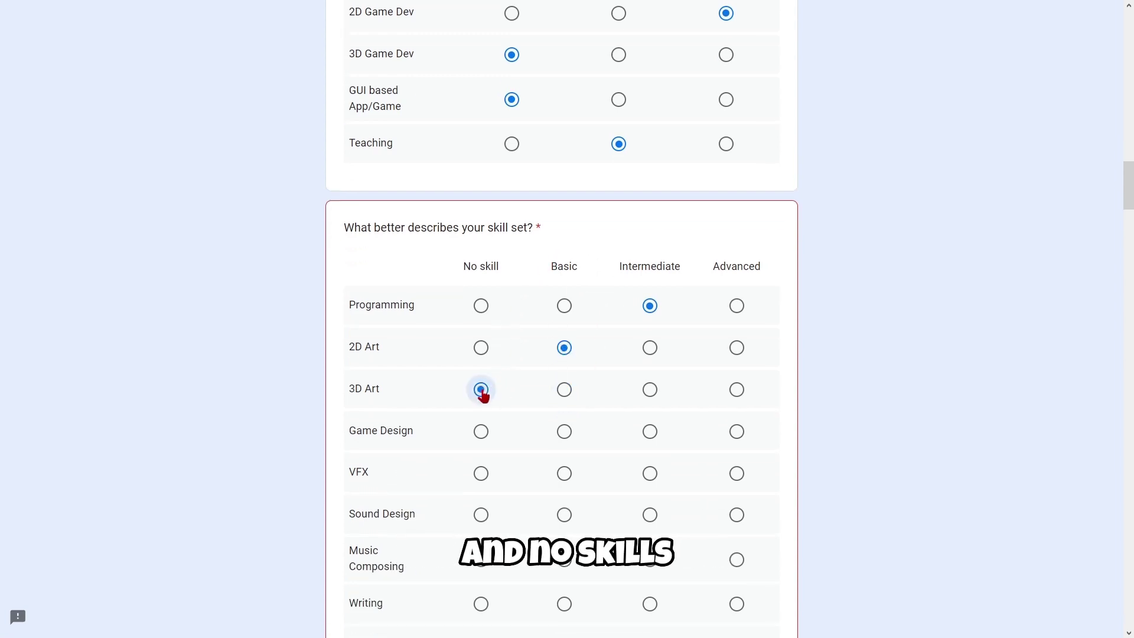
{"action": "left_click", "coordinate": [650, 432]}
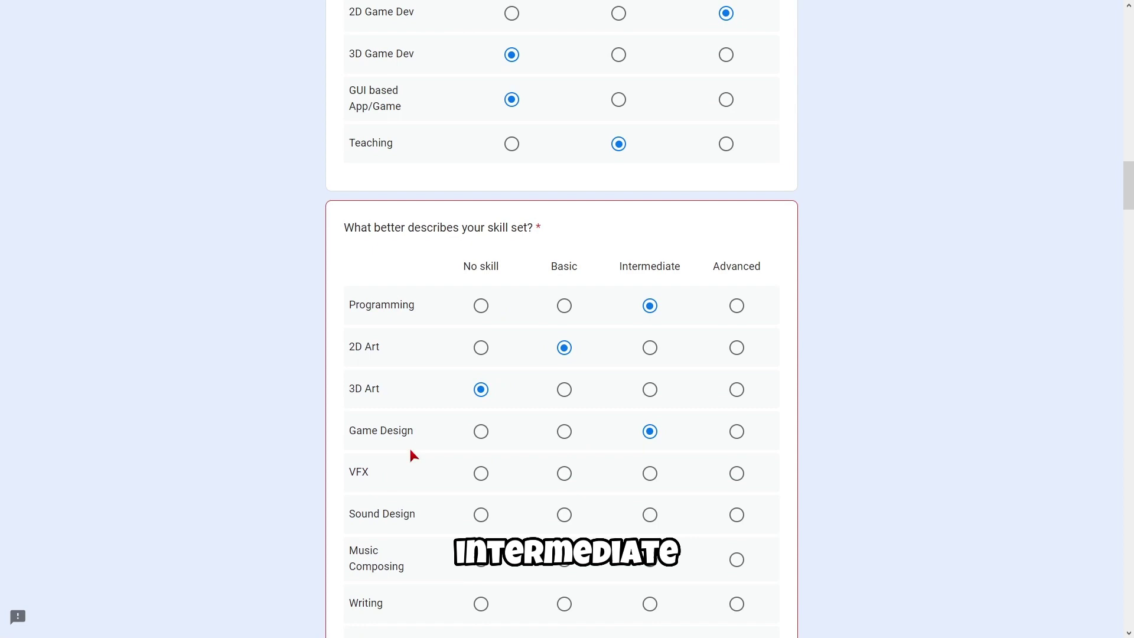
{"action": "left_click", "coordinate": [650, 472]}
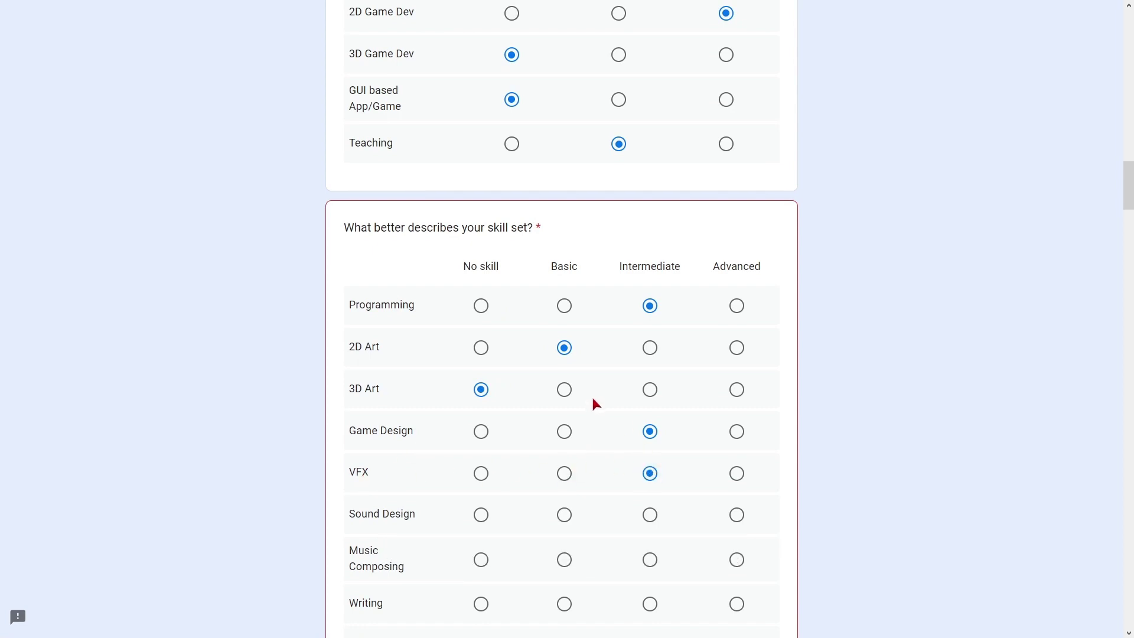
{"action": "scroll", "coordinate": [594, 401], "scroll_direction": "down", "scroll_amount": 1}
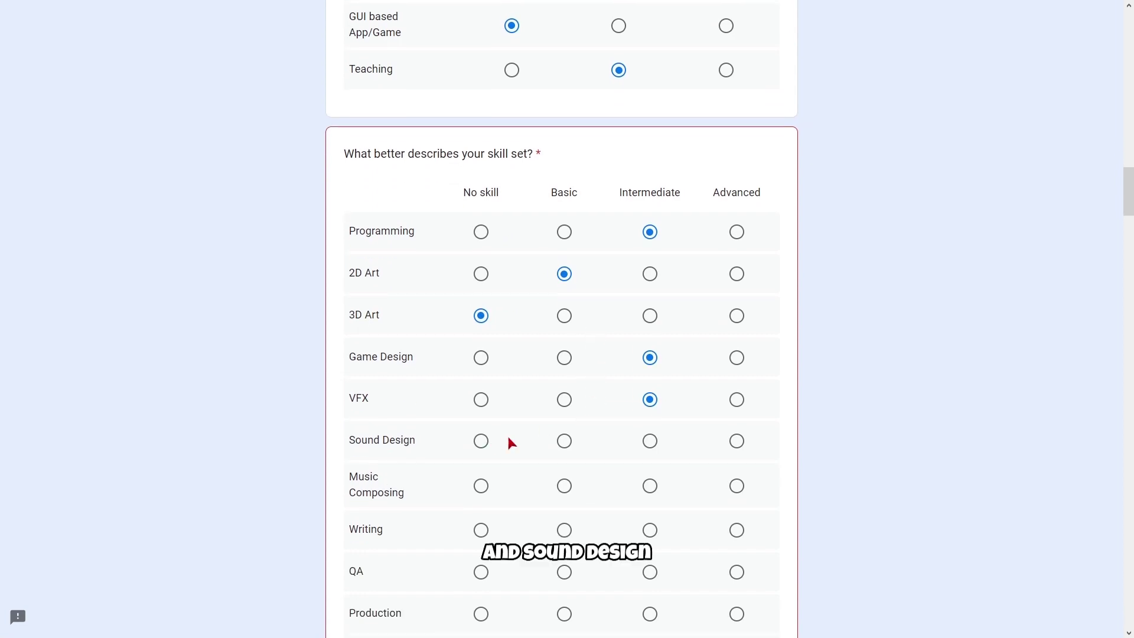
Rate Sound Design, Music and Production Basic; Writing, QA and Business No skill.
{"action": "left_click", "coordinate": [565, 443]}
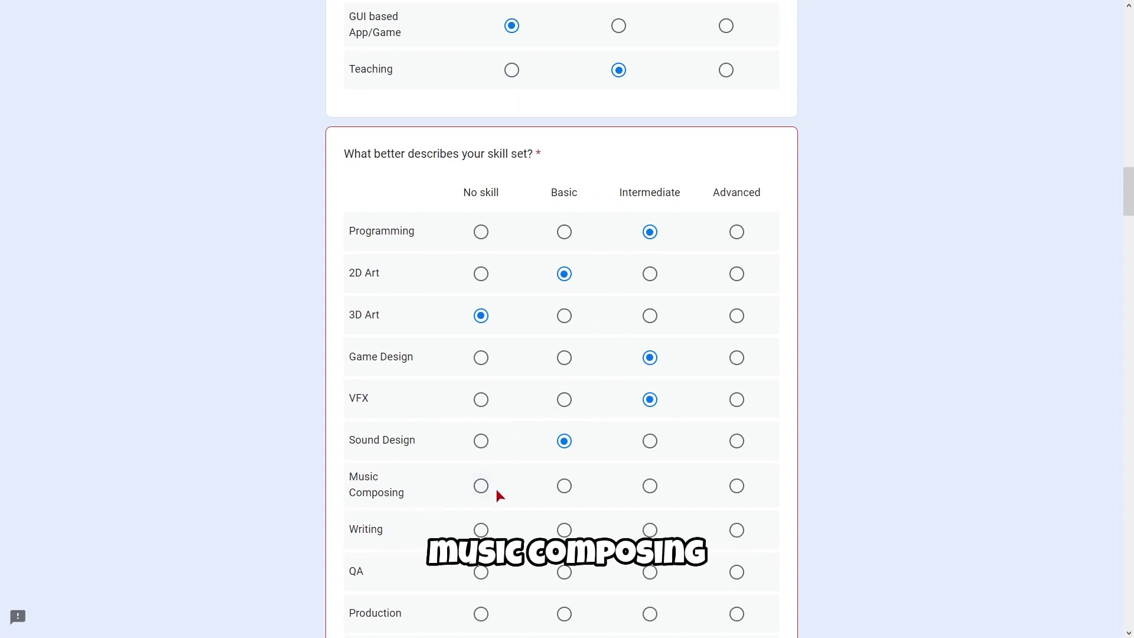
{"action": "left_click", "coordinate": [557, 496]}
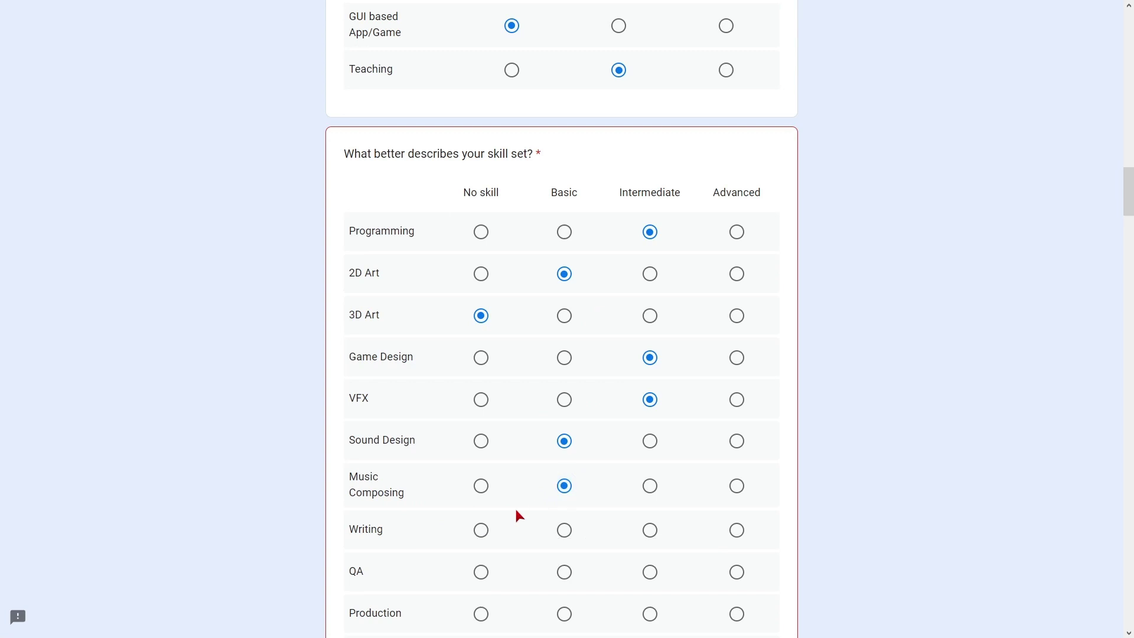
{"action": "left_click", "coordinate": [480, 530]}
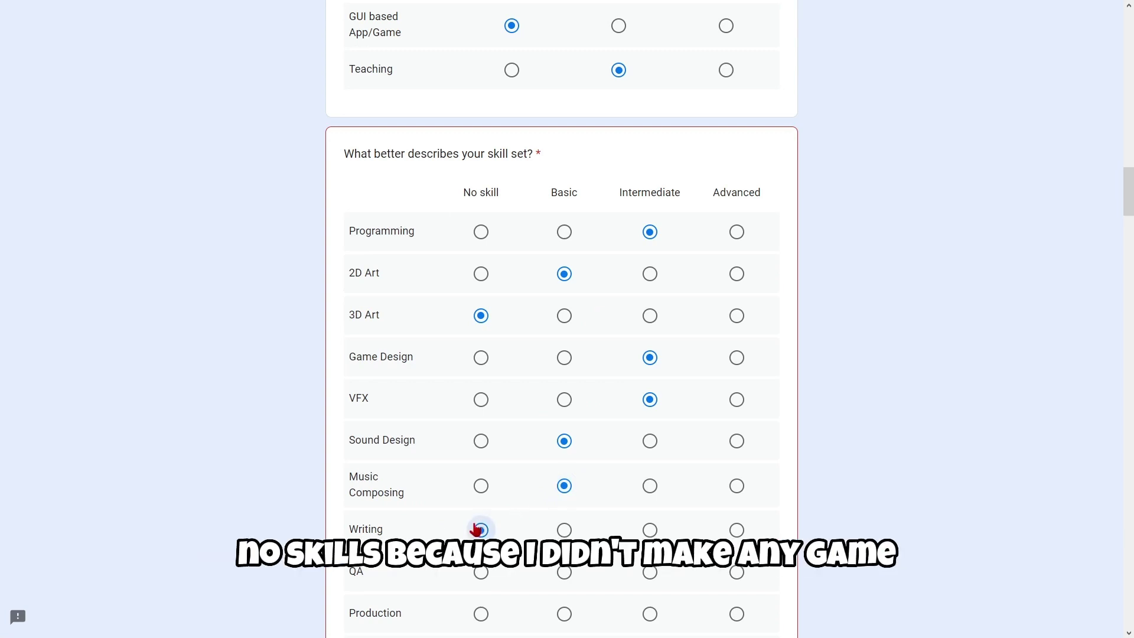
{"action": "scroll", "coordinate": [476, 530], "scroll_direction": "down", "scroll_amount": 1}
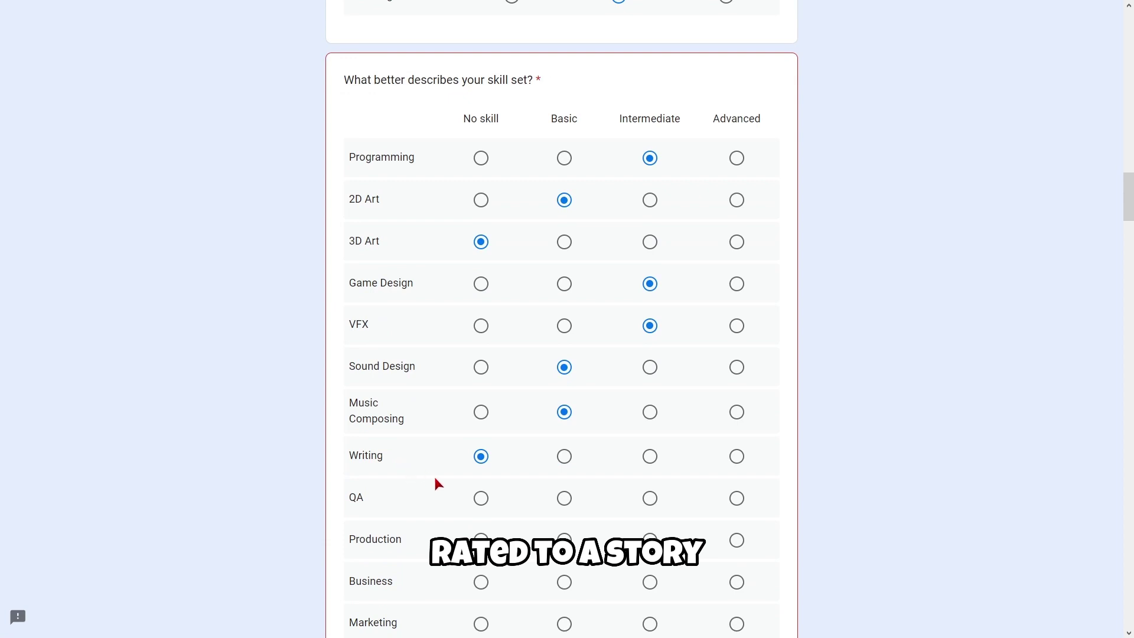
{"action": "left_click", "coordinate": [481, 499]}
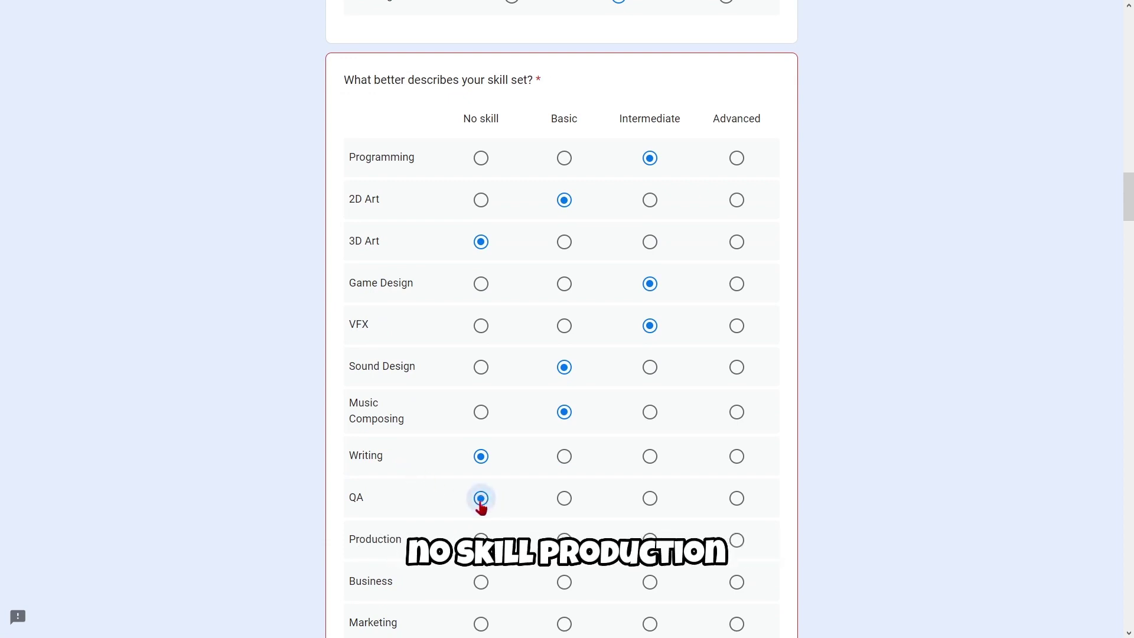
{"action": "scroll", "coordinate": [480, 506], "scroll_direction": "down", "scroll_amount": 1}
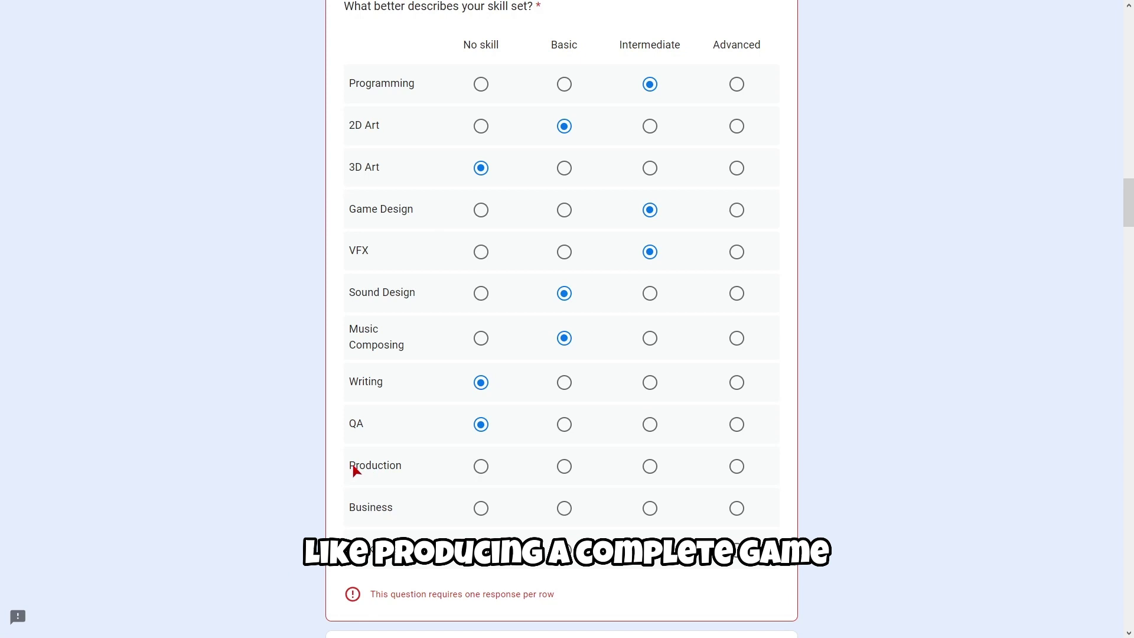
{"action": "left_click", "coordinate": [563, 469]}
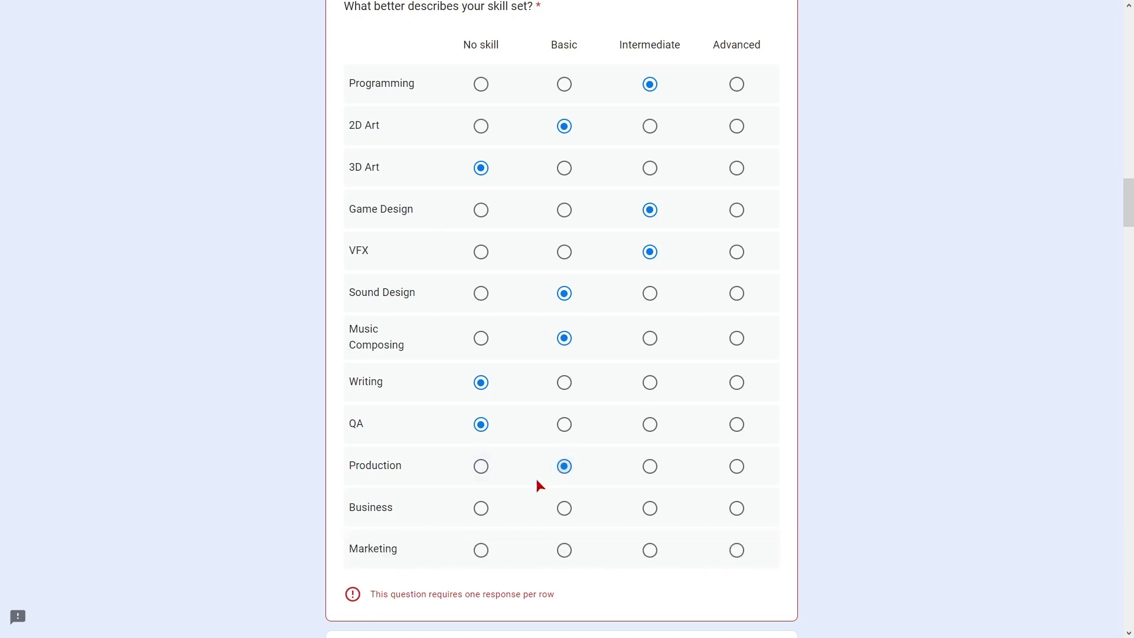
{"action": "left_click", "coordinate": [480, 508]}
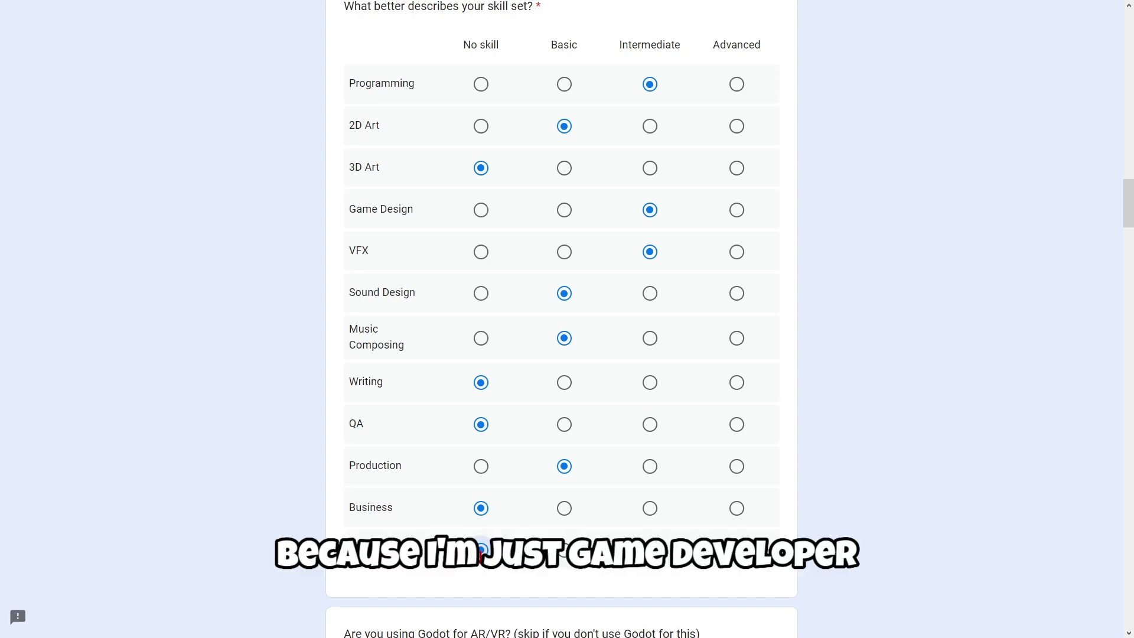
Select No skill in the Marketing row of the skill-set grid.
{"action": "left_click", "coordinate": [480, 551]}
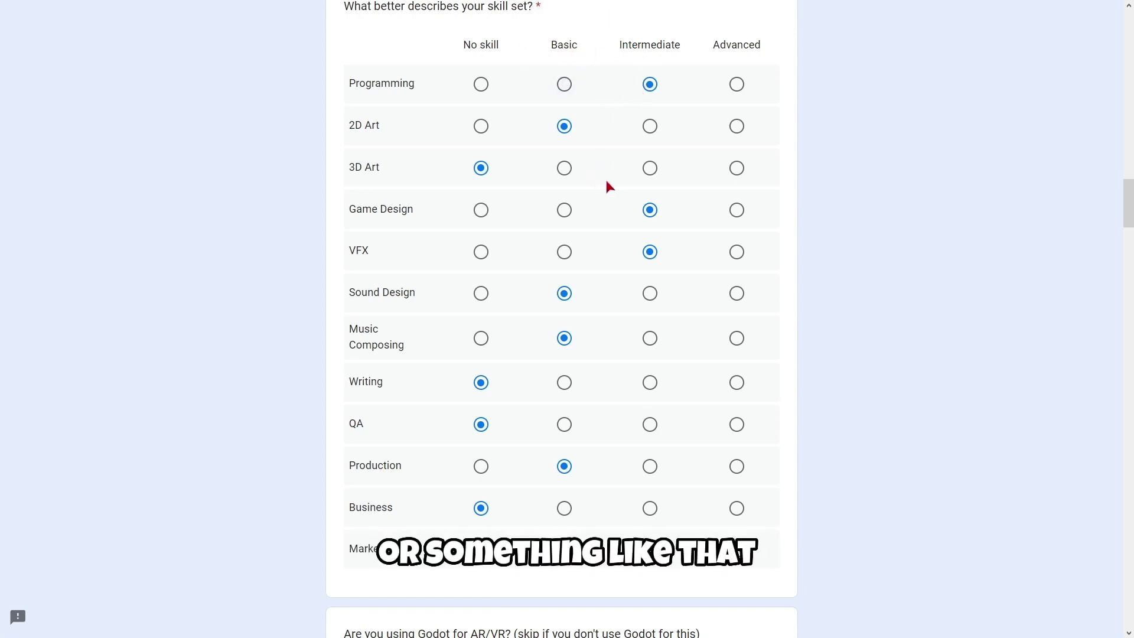
Skip the AR/VR question after reading its note and pick Hypercasual as the genre.
{"action": "scroll", "coordinate": [590, 201], "scroll_direction": "down", "scroll_amount": 5}
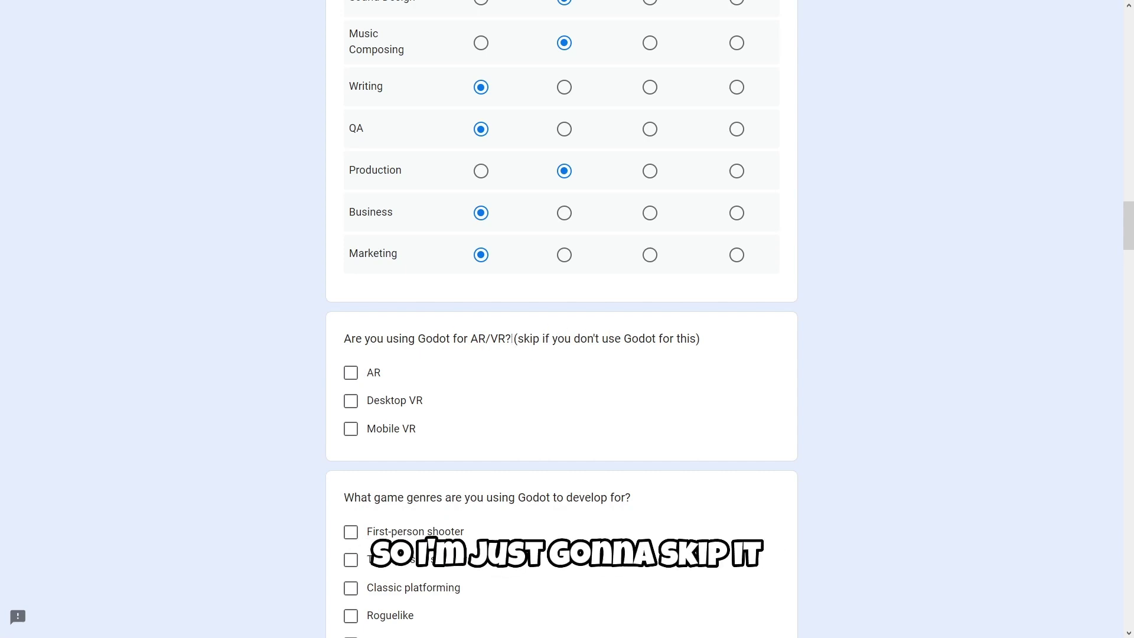
{"action": "left_click_drag", "start_coordinate": [517, 338], "coordinate": [696, 340]}
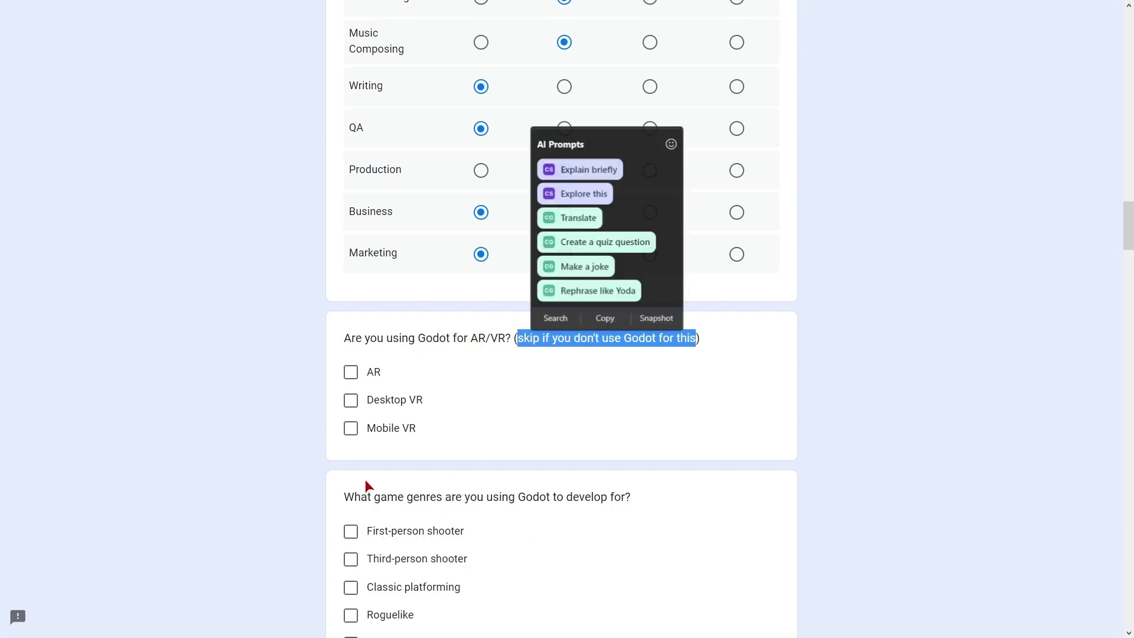
{"action": "scroll", "coordinate": [366, 485], "scroll_direction": "down", "scroll_amount": 1}
{"action": "left_click", "coordinate": [422, 429]}
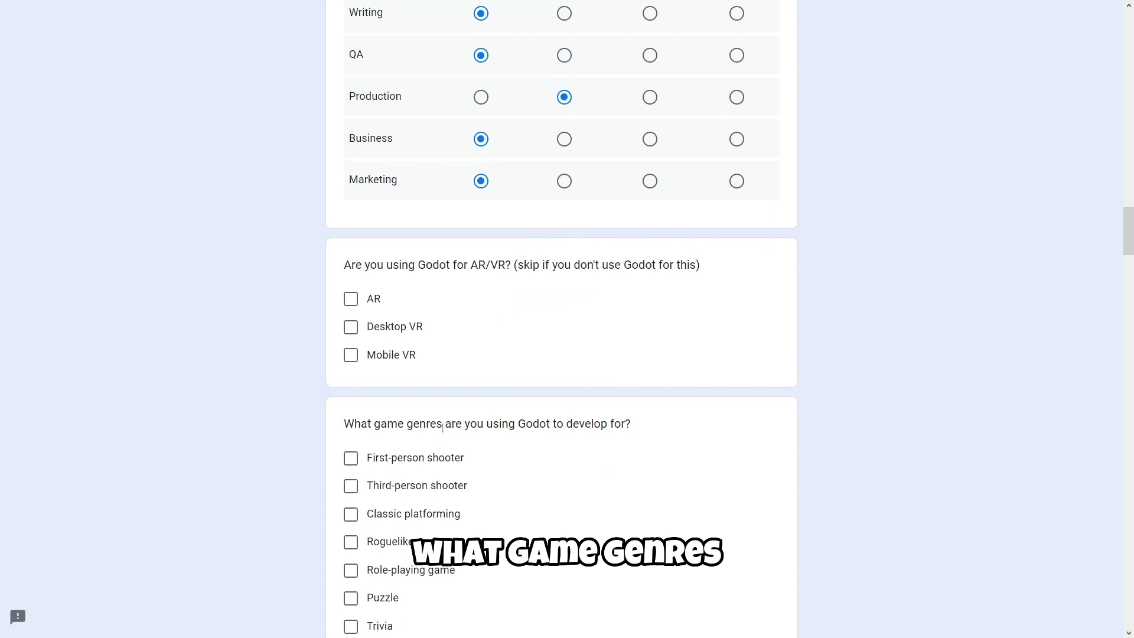
{"action": "scroll", "coordinate": [528, 396], "scroll_direction": "down", "scroll_amount": 2}
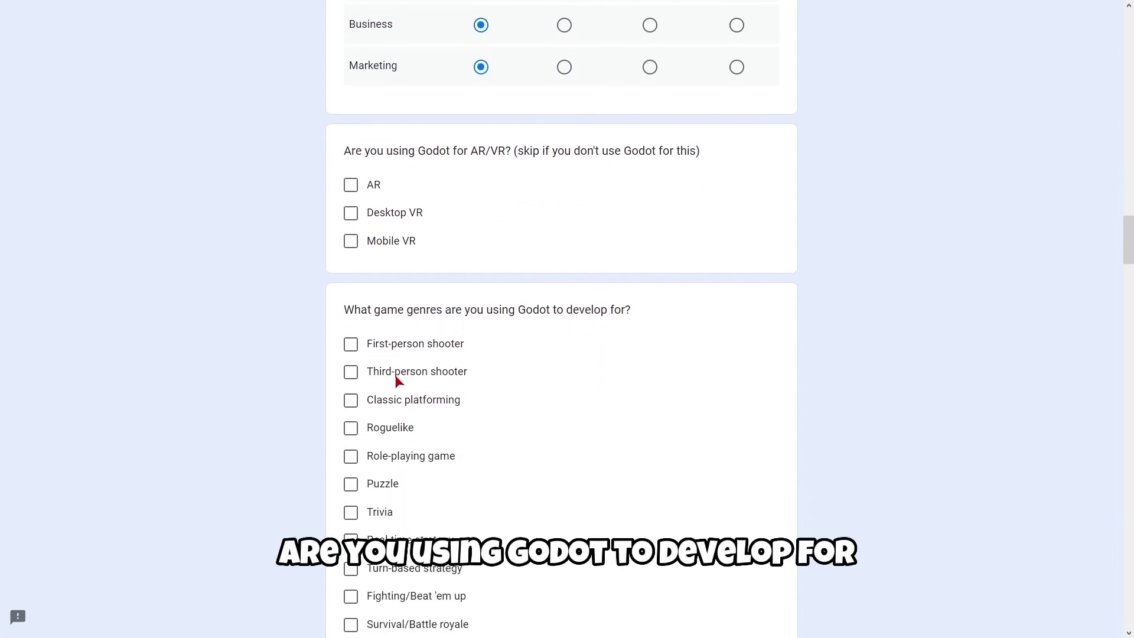
{"action": "scroll", "coordinate": [397, 381], "scroll_direction": "down", "scroll_amount": 2}
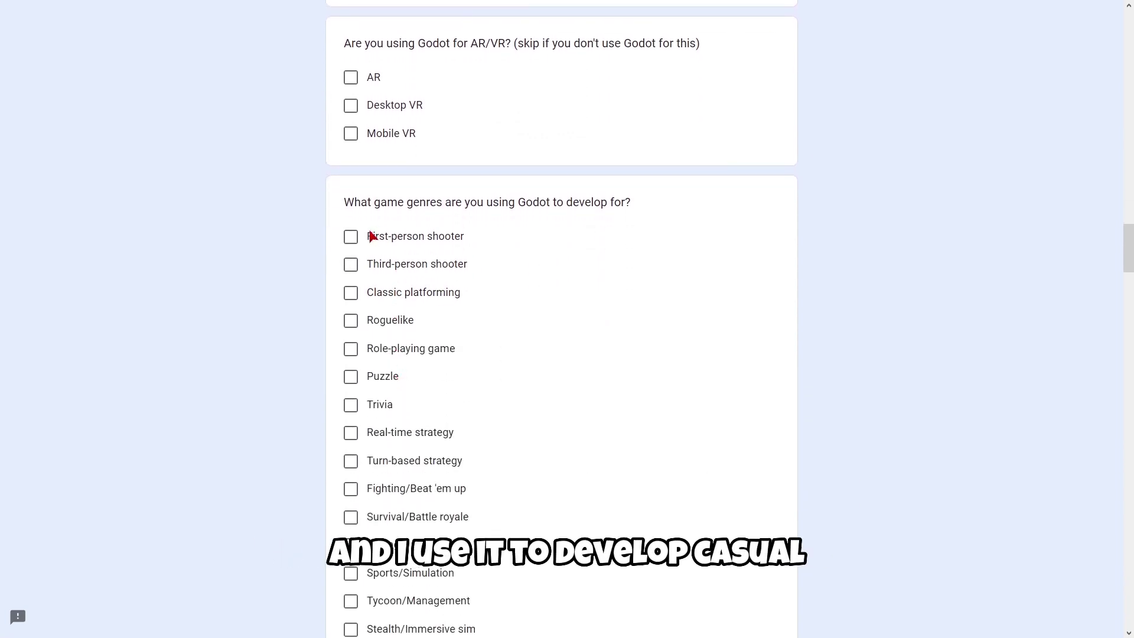
{"action": "scroll", "coordinate": [362, 508], "scroll_direction": "down", "scroll_amount": 5}
{"action": "left_click", "coordinate": [362, 508]}
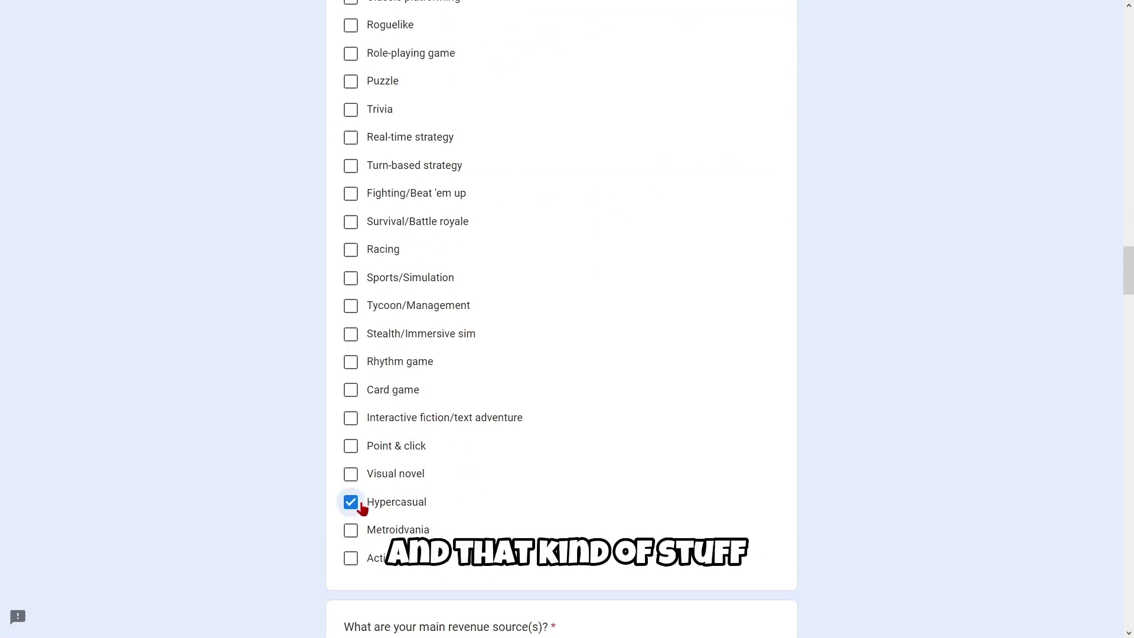
Answer 'Not currently earning money with it' and 'Not currently having a revenue' for revenue.
{"action": "scroll", "coordinate": [362, 508], "scroll_direction": "down", "scroll_amount": 5}
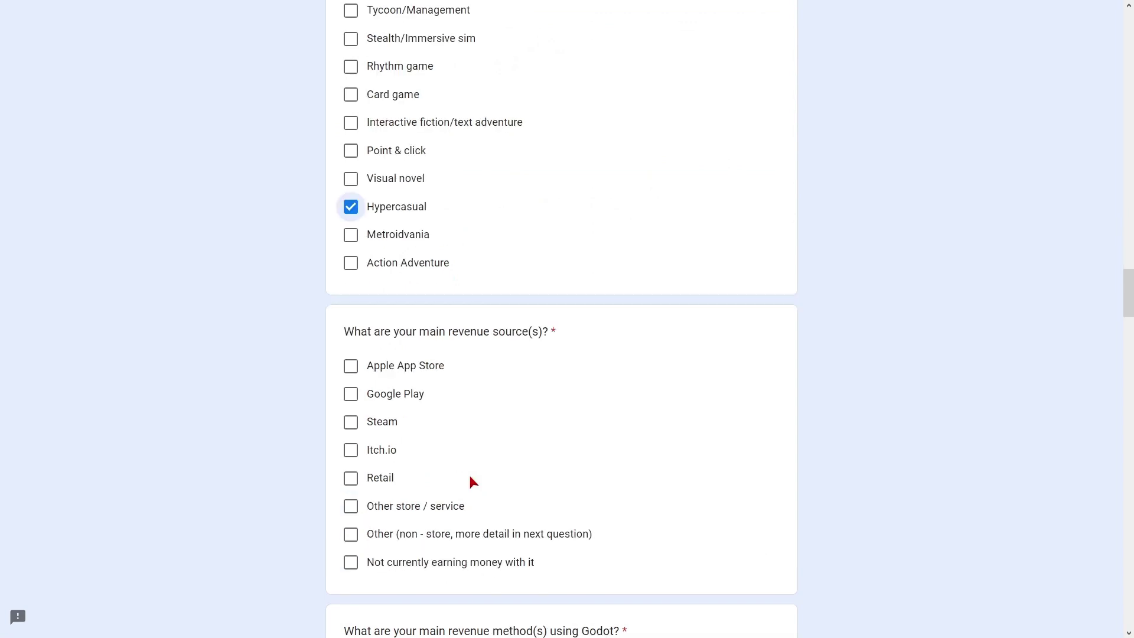
{"action": "left_click", "coordinate": [351, 566]}
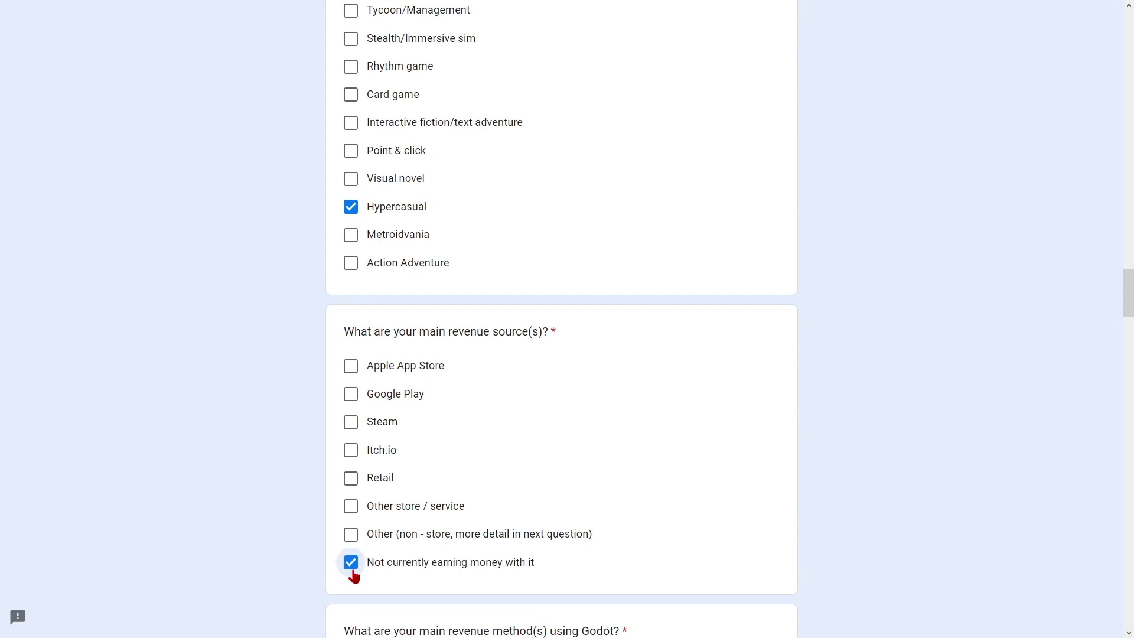
{"action": "scroll", "coordinate": [547, 361], "scroll_direction": "down", "scroll_amount": 5}
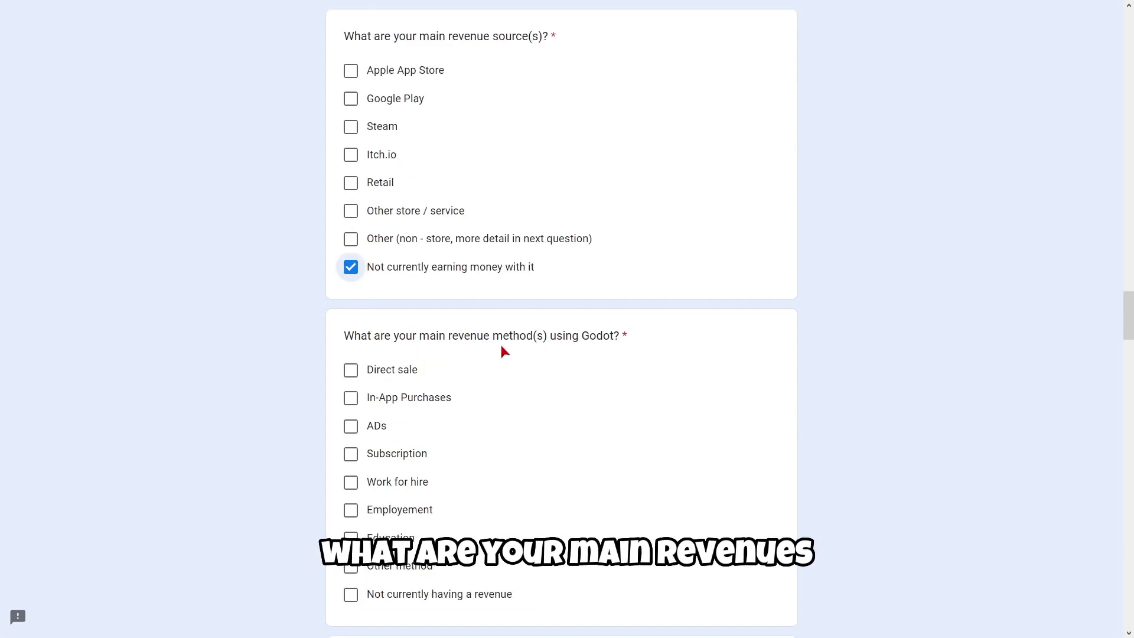
{"action": "scroll", "coordinate": [662, 319], "scroll_direction": "down", "scroll_amount": 3}
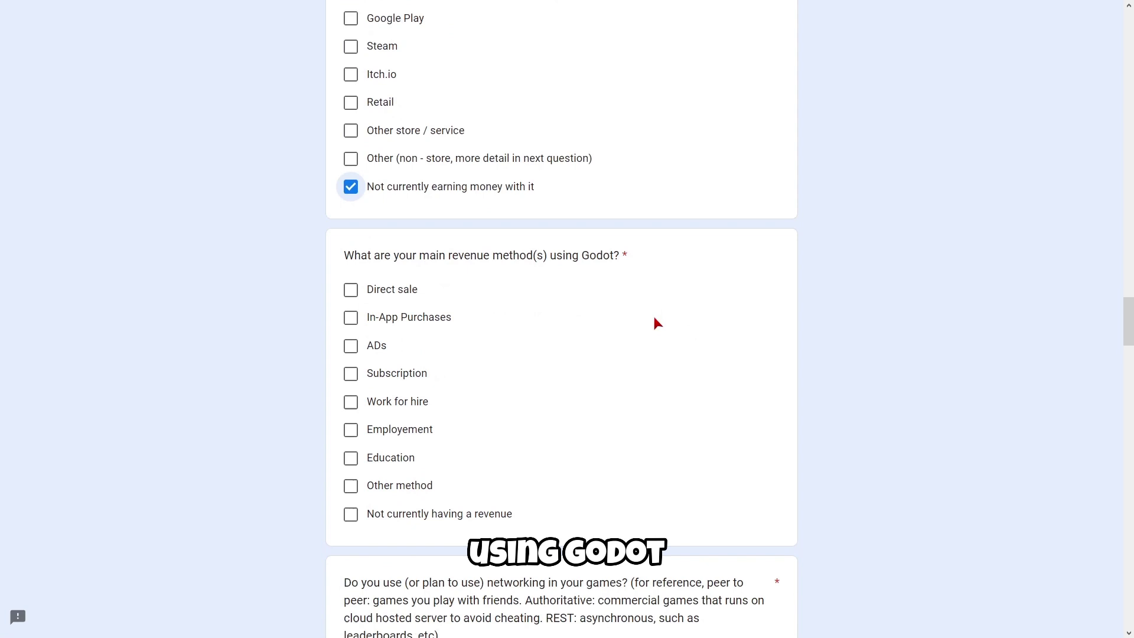
{"action": "left_click", "coordinate": [367, 448]}
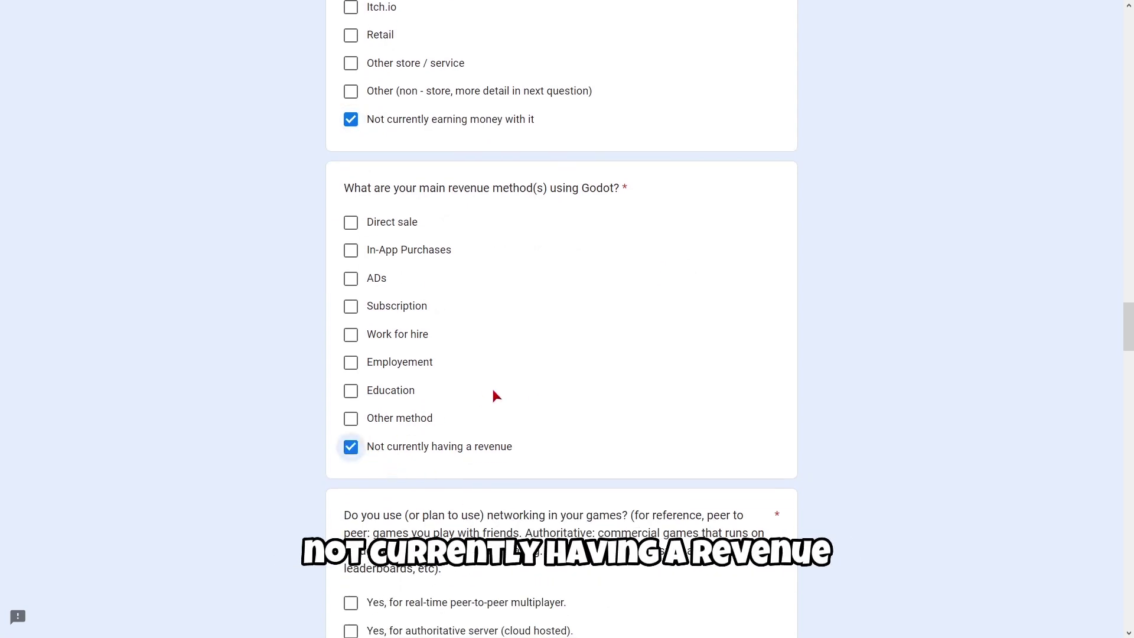
{"action": "scroll", "coordinate": [494, 392], "scroll_direction": "down", "scroll_amount": 3}
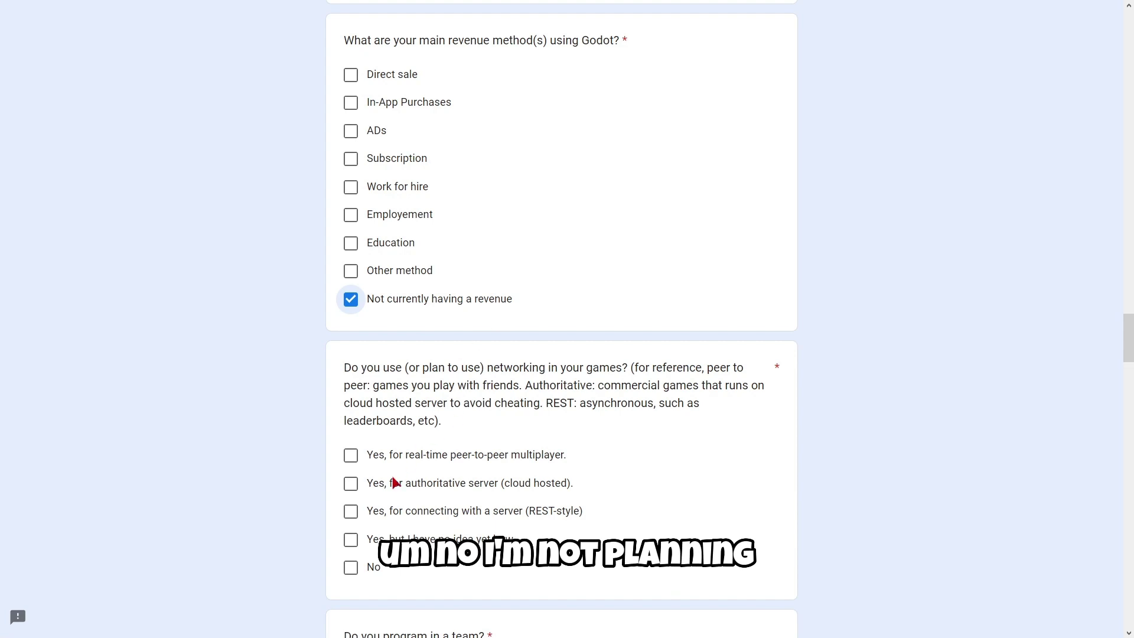
Answer No to networking and 'No, I am a lone wolf' for team work.
{"action": "left_click", "coordinate": [354, 569]}
{"action": "scroll", "coordinate": [575, 401], "scroll_direction": "down", "scroll_amount": 3}
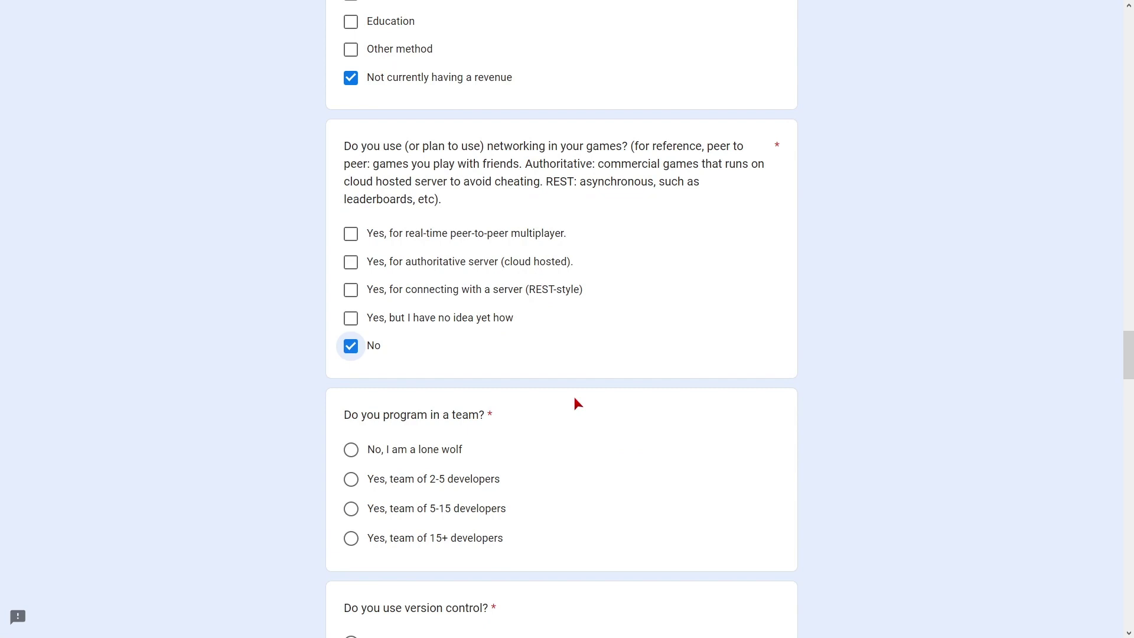
{"action": "scroll", "coordinate": [576, 403], "scroll_direction": "down", "scroll_amount": 1}
{"action": "left_click", "coordinate": [351, 372]}
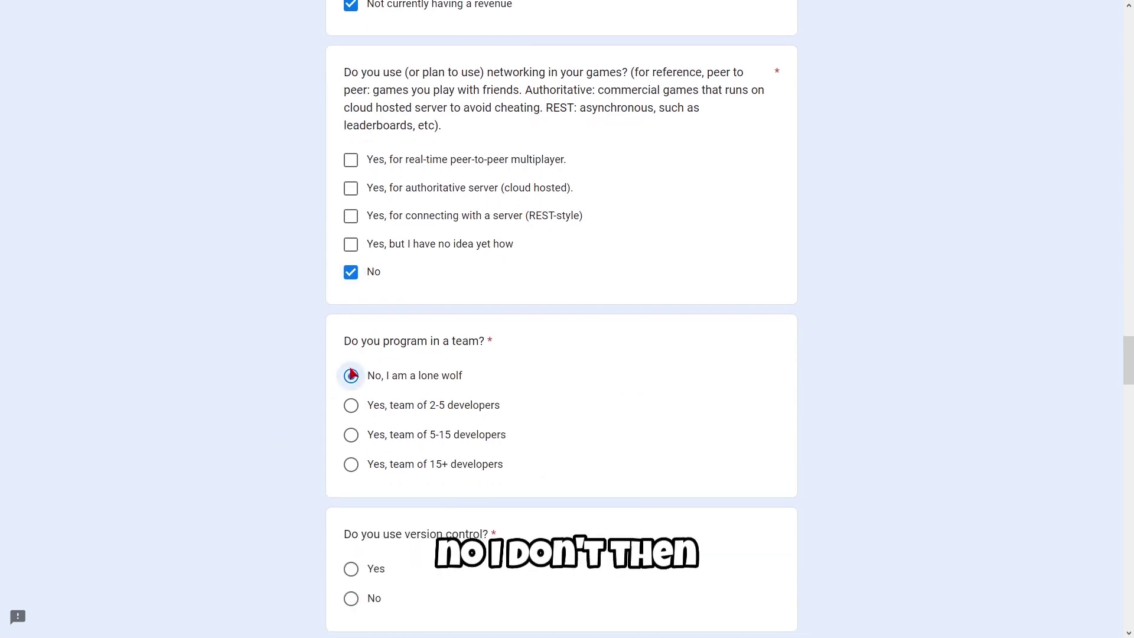
Answer Yes to using version control and choose Git as the preferred system.
{"action": "scroll", "coordinate": [560, 383], "scroll_direction": "down", "scroll_amount": 2}
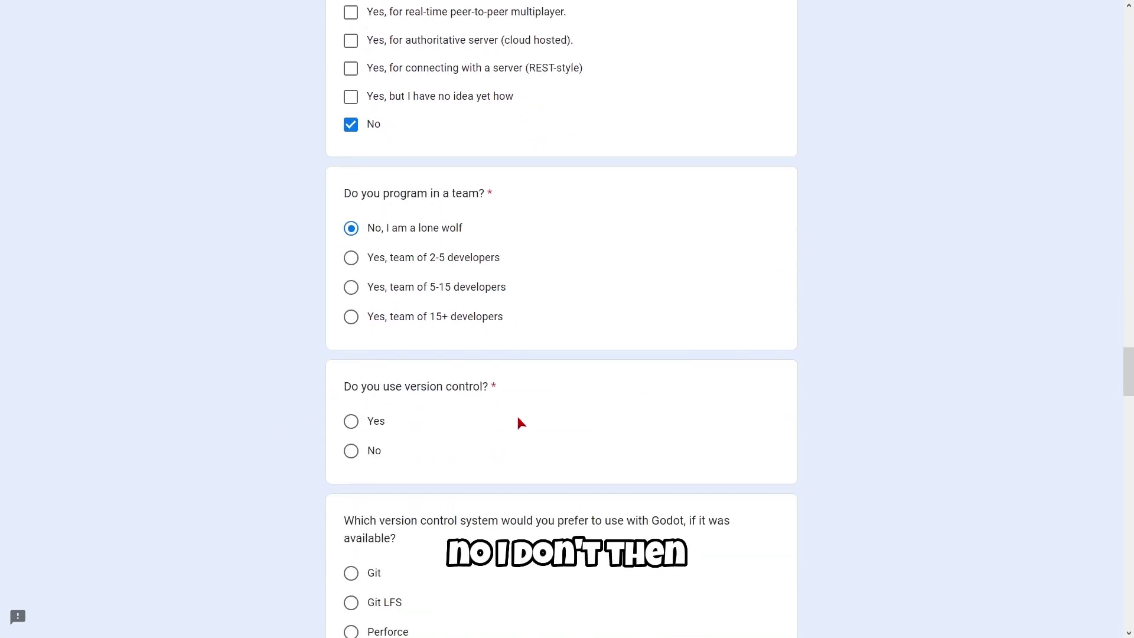
{"action": "left_click", "coordinate": [352, 421]}
{"action": "scroll", "coordinate": [496, 388], "scroll_direction": "down", "scroll_amount": 1}
{"action": "scroll", "coordinate": [496, 393], "scroll_direction": "down", "scroll_amount": 1}
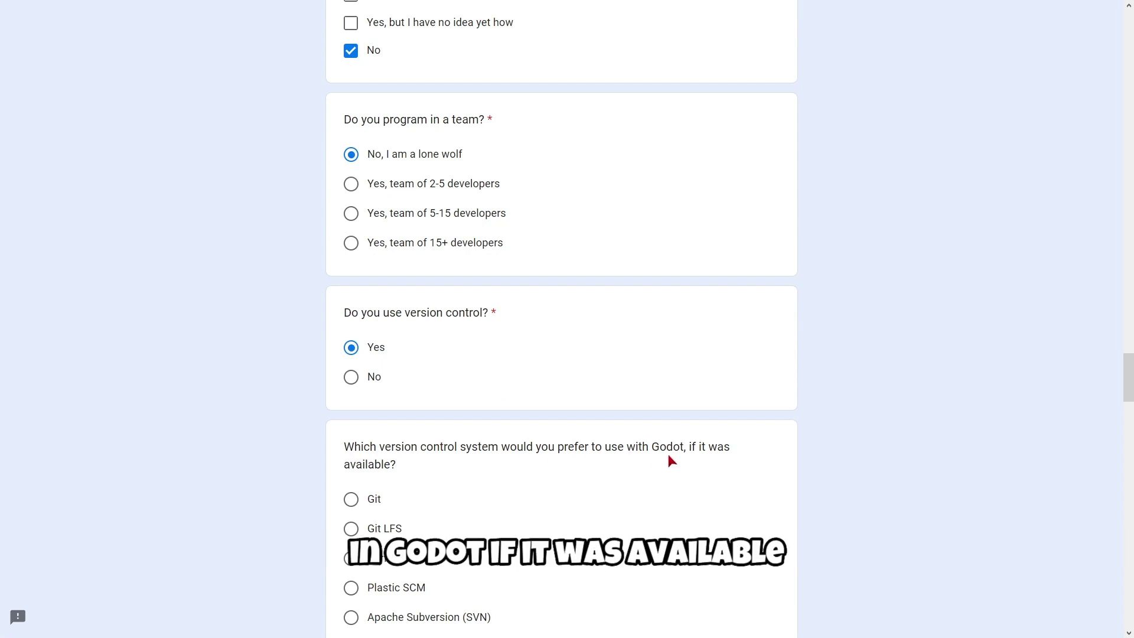
{"action": "scroll", "coordinate": [361, 444], "scroll_direction": "down", "scroll_amount": 1}
{"action": "left_click", "coordinate": [351, 427]}
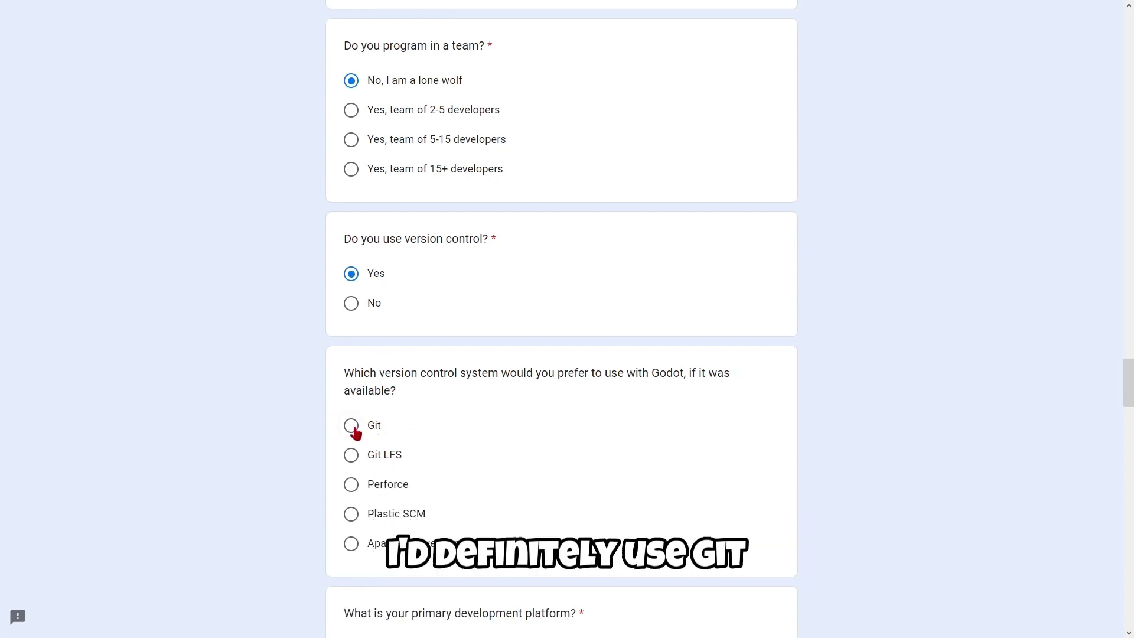
{"action": "scroll", "coordinate": [531, 419], "scroll_direction": "down", "scroll_amount": 2}
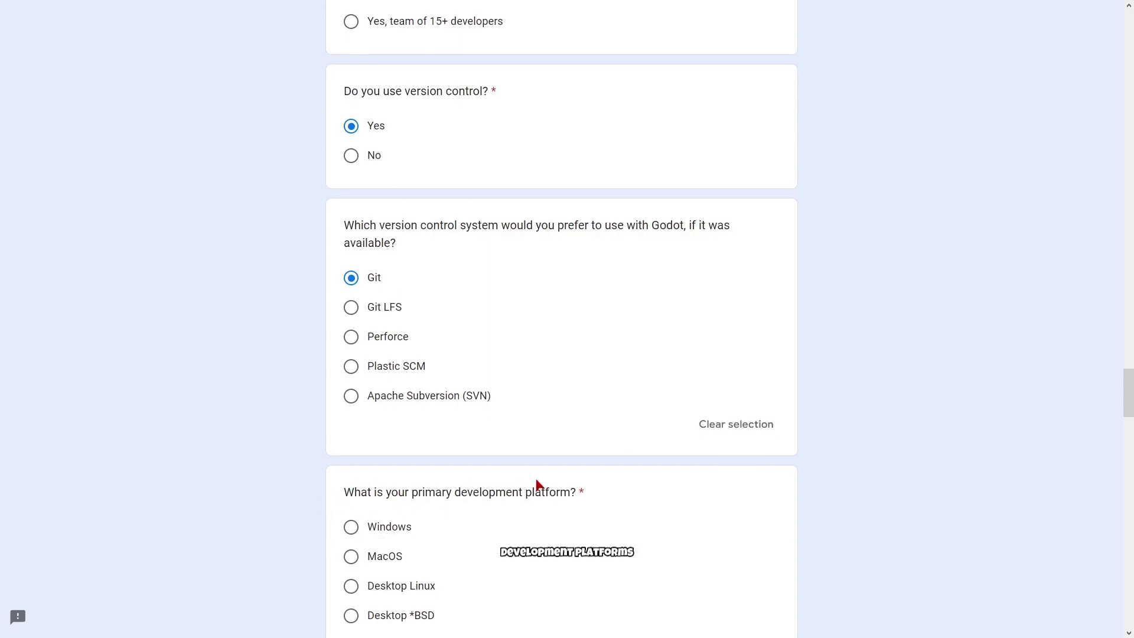
Choose Windows as the primary development platform and Desktop as the hardware used.
{"action": "scroll", "coordinate": [461, 473], "scroll_direction": "down", "scroll_amount": 1}
{"action": "left_click", "coordinate": [351, 453]}
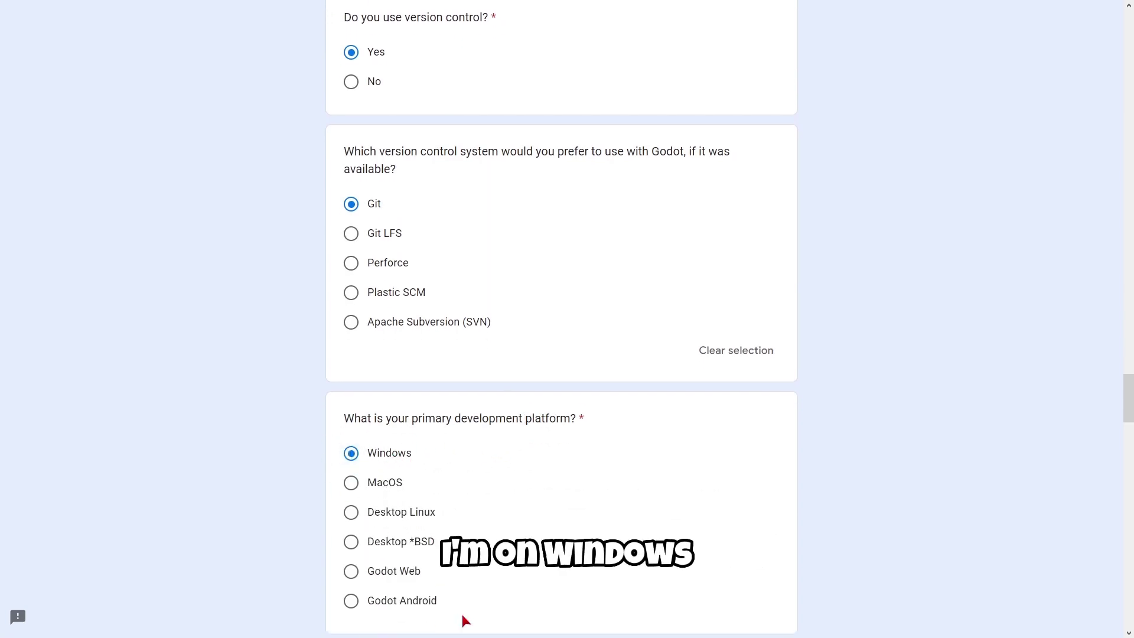
{"action": "key", "text": "super"}
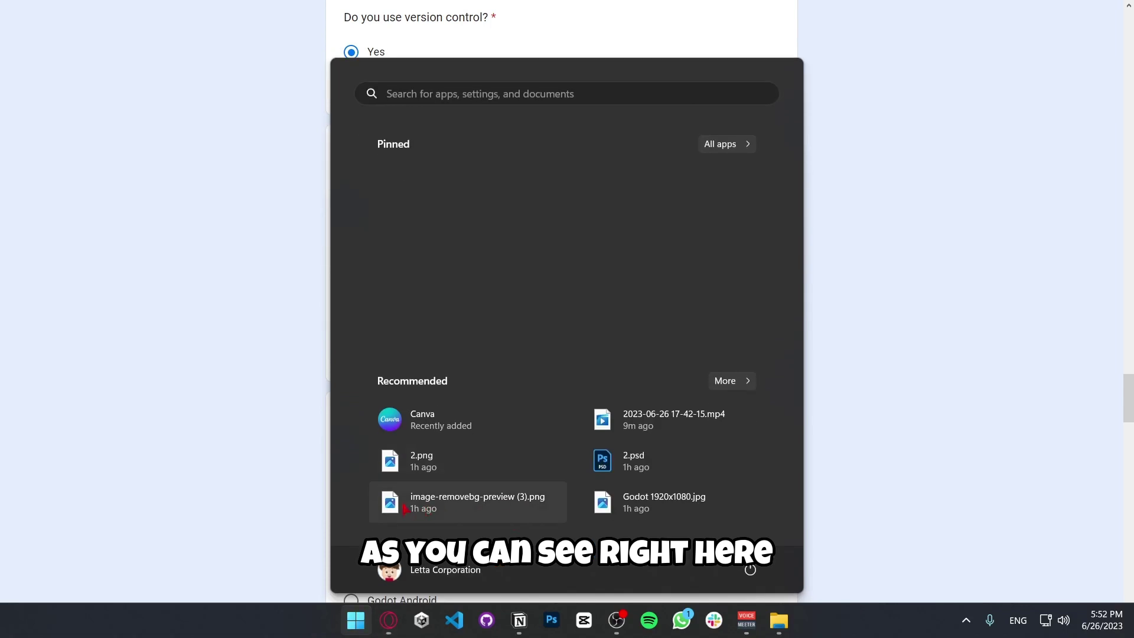
{"action": "key", "text": "super"}
{"action": "scroll", "coordinate": [416, 424], "scroll_direction": "down", "scroll_amount": 1}
{"action": "scroll", "coordinate": [404, 416], "scroll_direction": "down", "scroll_amount": 1}
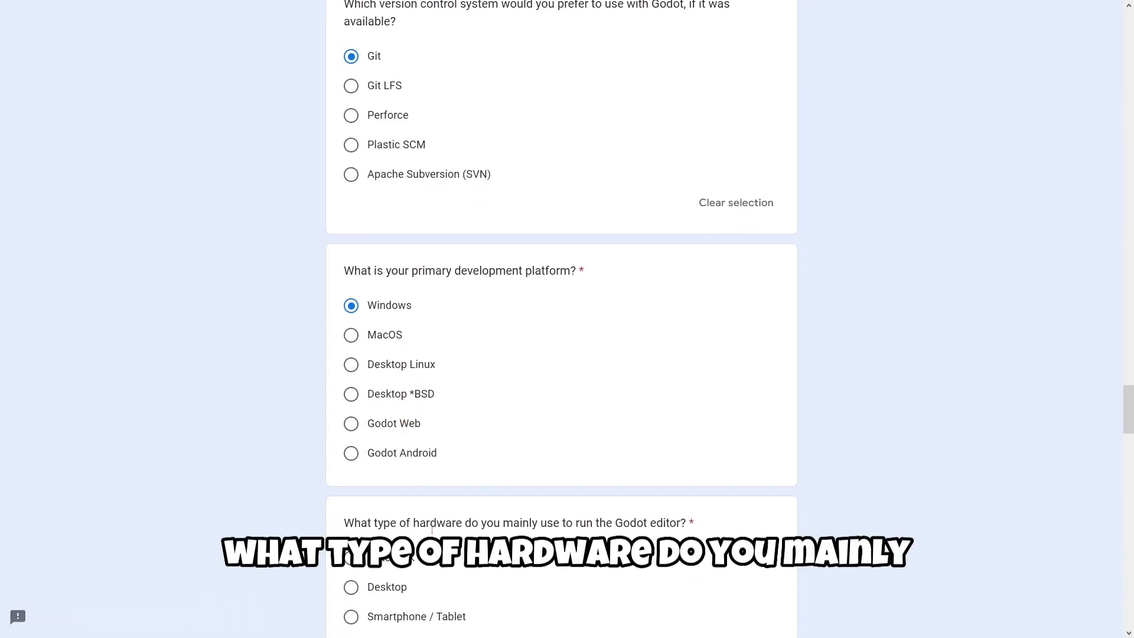
{"action": "scroll", "coordinate": [404, 416], "scroll_direction": "down", "scroll_amount": 1}
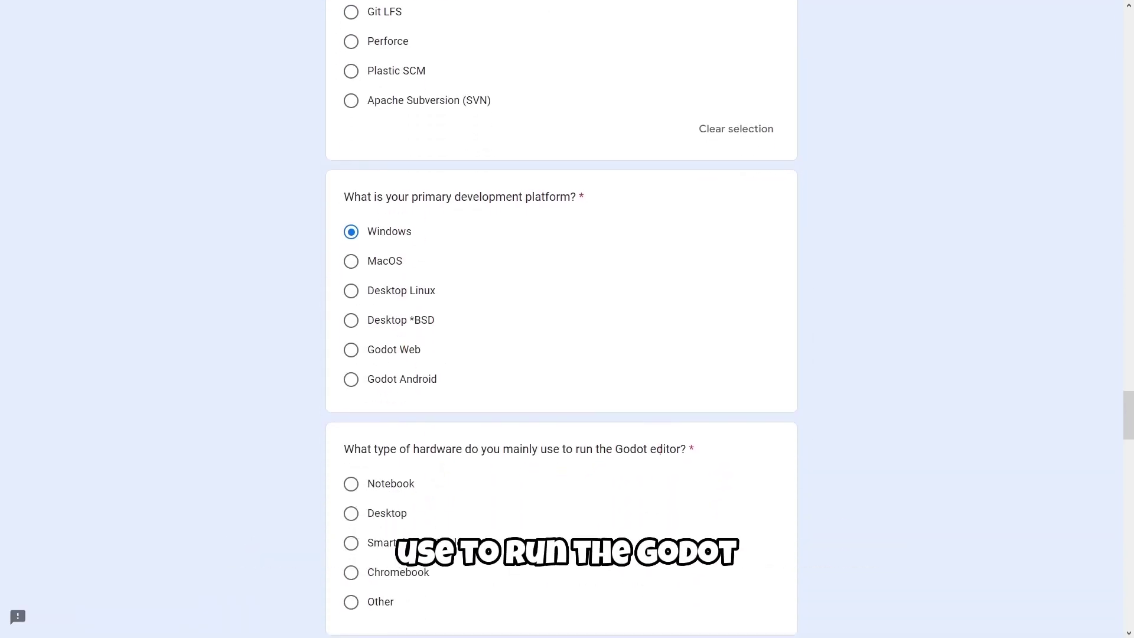
{"action": "scroll", "coordinate": [651, 456], "scroll_direction": "down", "scroll_amount": 1}
{"action": "left_click", "coordinate": [353, 443]}
Choose a low/medium end dedicated GPU, No raytracing support, and hardware bought 2-5 years ago.
{"action": "scroll", "coordinate": [566, 378], "scroll_direction": "down", "scroll_amount": 2}
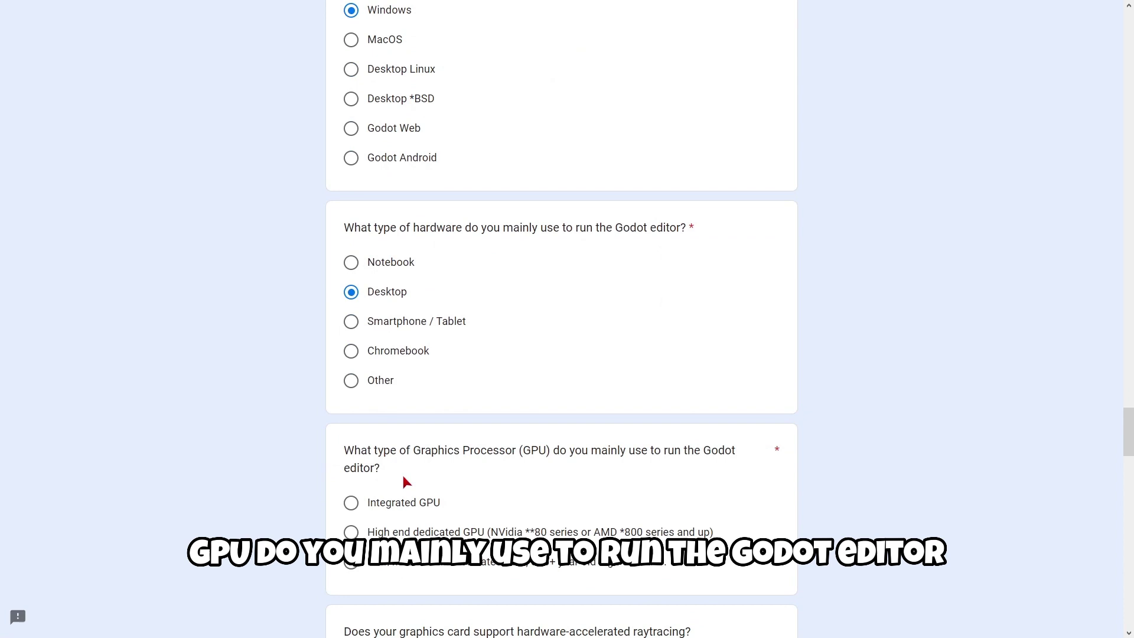
{"action": "scroll", "coordinate": [391, 462], "scroll_direction": "down", "scroll_amount": 1}
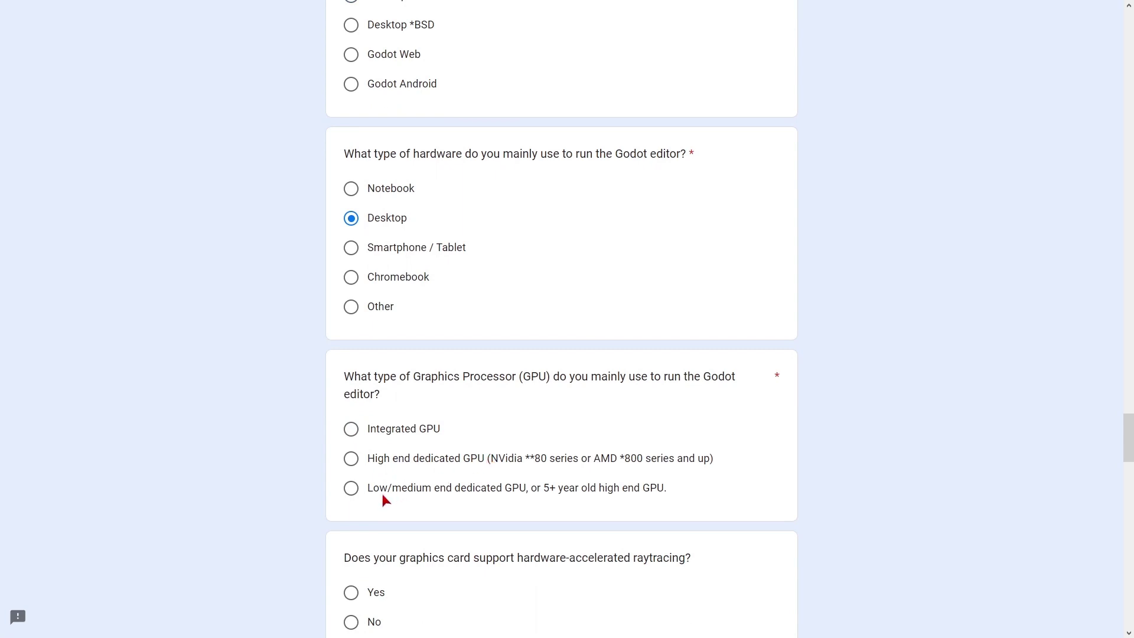
{"action": "left_click", "coordinate": [352, 497]}
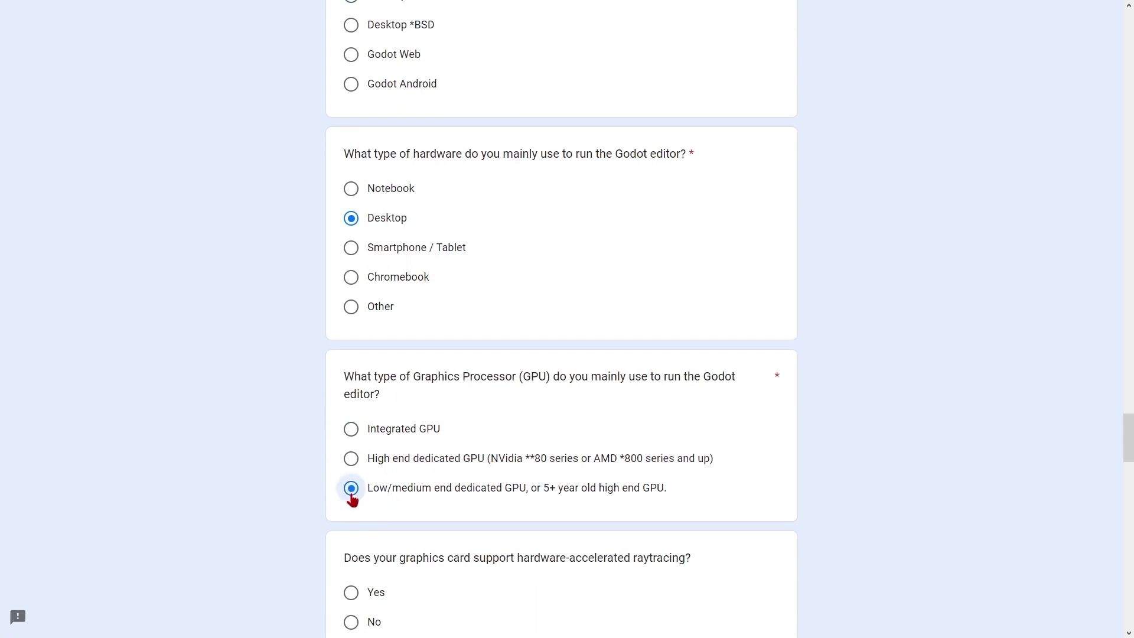
{"action": "scroll", "coordinate": [352, 500], "scroll_direction": "down", "scroll_amount": 3}
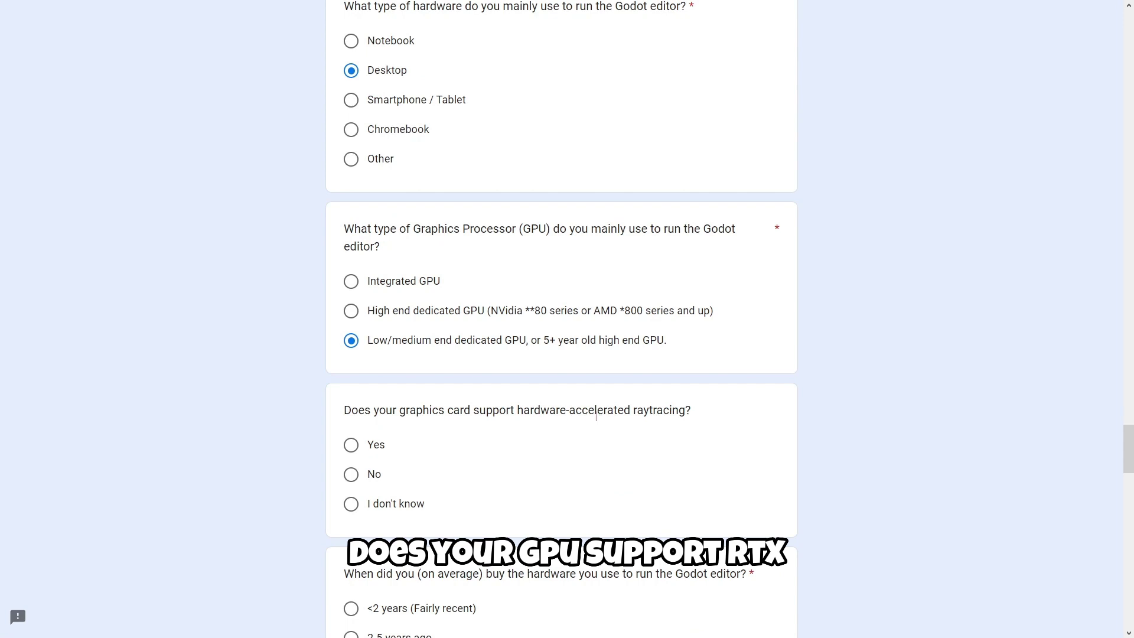
{"action": "left_click", "coordinate": [351, 476]}
{"action": "scroll", "coordinate": [552, 400], "scroll_direction": "down", "scroll_amount": 3}
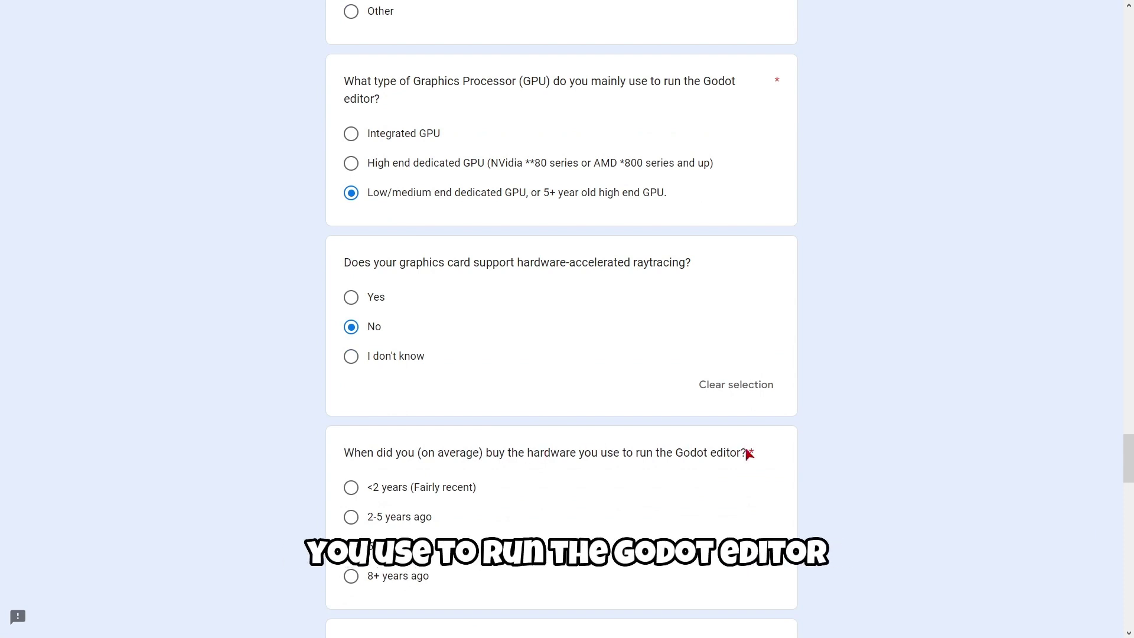
{"action": "scroll", "coordinate": [438, 427], "scroll_direction": "down", "scroll_amount": 1}
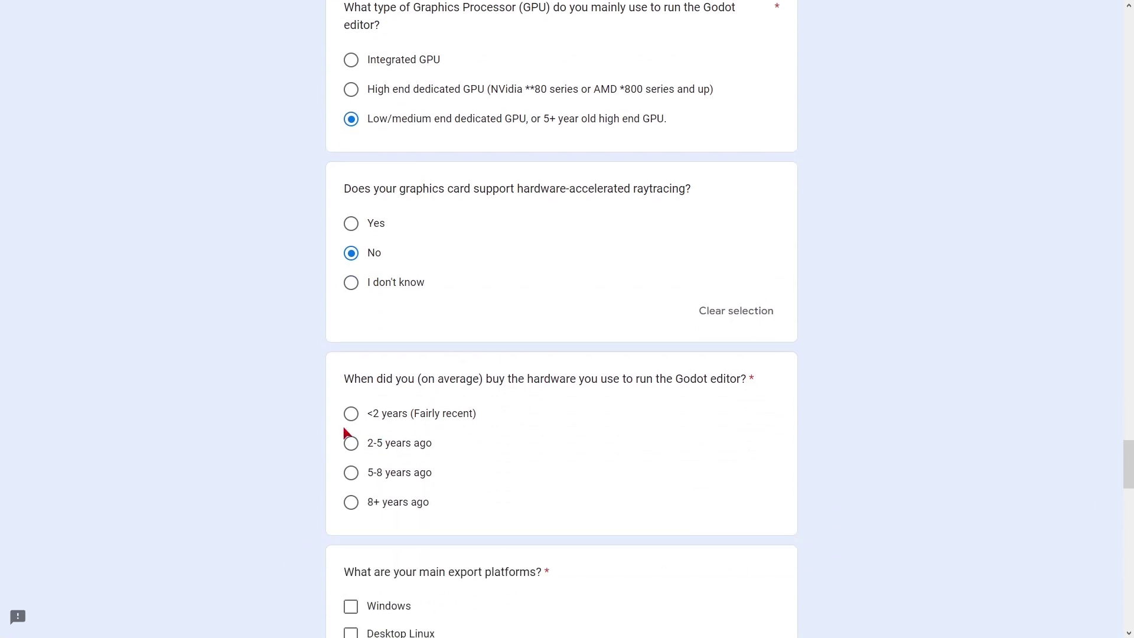
{"action": "left_click", "coordinate": [352, 446]}
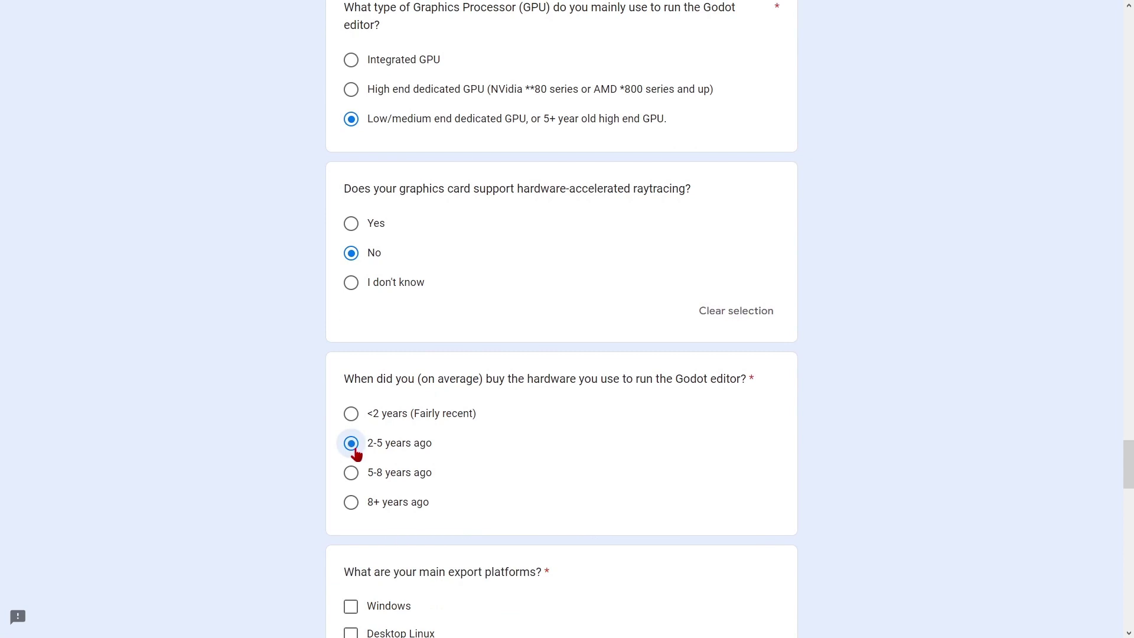
Tick Windows and HTML5 as the main export platforms.
{"action": "scroll", "coordinate": [282, 371], "scroll_direction": "down", "scroll_amount": 3}
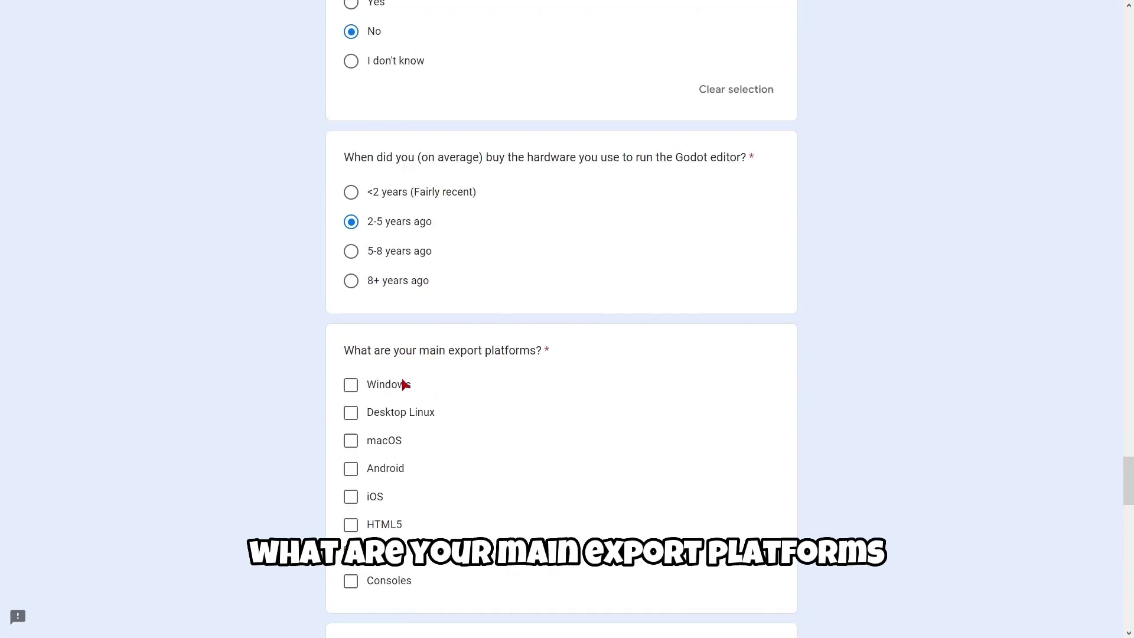
{"action": "left_click", "coordinate": [354, 385]}
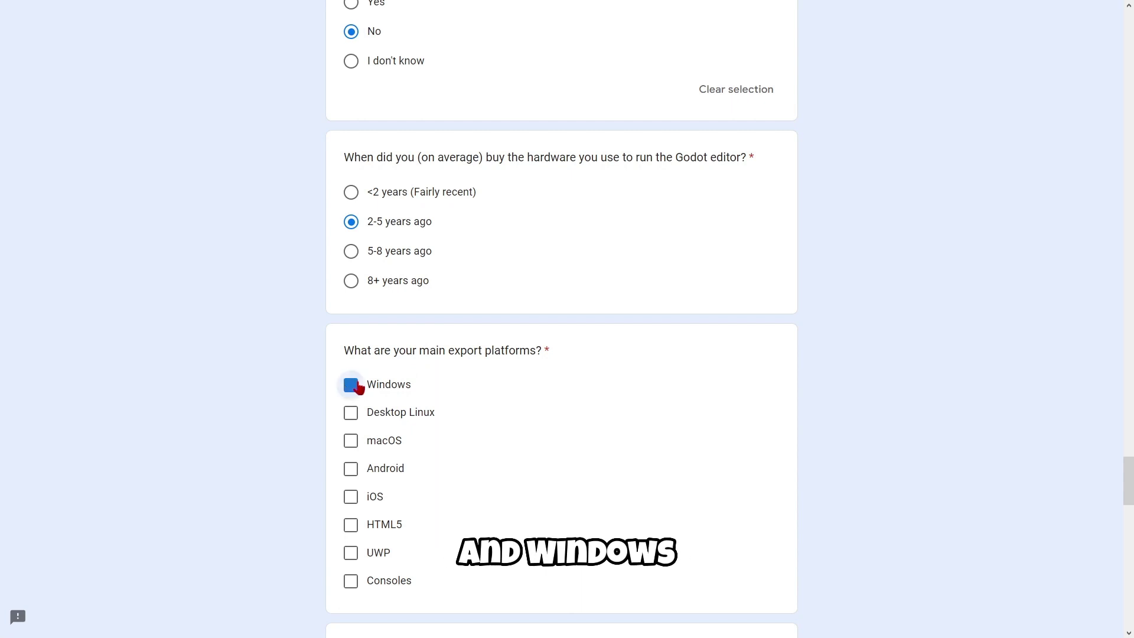
{"action": "left_click", "coordinate": [351, 527]}
Select Godot 4.1 development releases as the most-run version after briefly switching to 4.0.
{"action": "scroll", "coordinate": [412, 477], "scroll_direction": "down", "scroll_amount": 3}
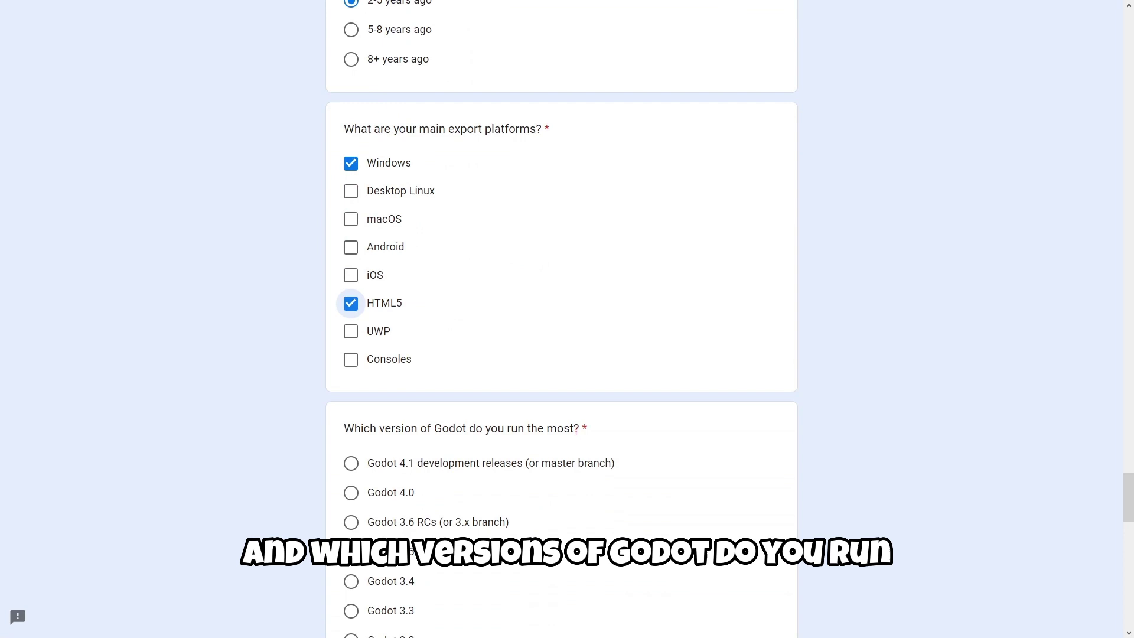
{"action": "scroll", "coordinate": [576, 431], "scroll_direction": "down", "scroll_amount": 1}
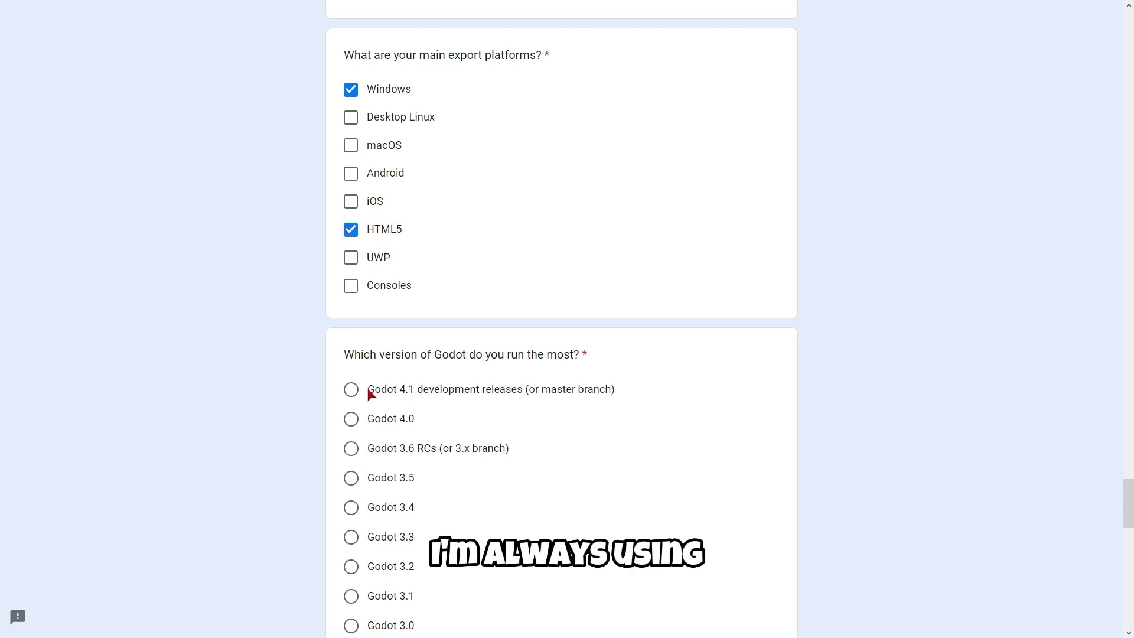
{"action": "left_click_drag", "start_coordinate": [369, 395], "coordinate": [417, 392]}
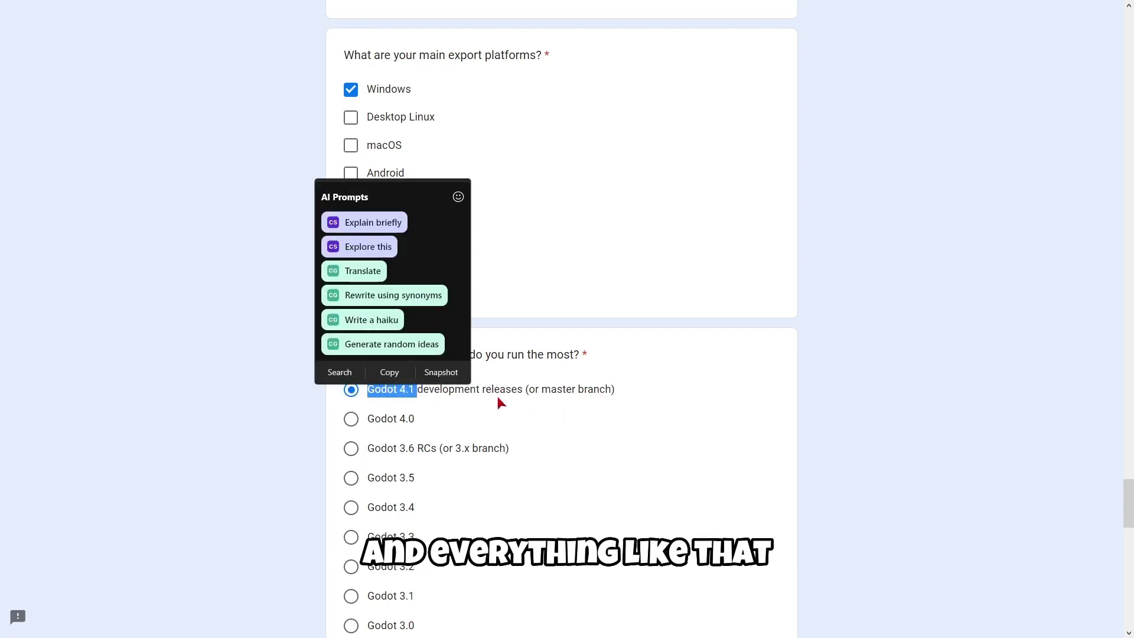
{"action": "left_click", "coordinate": [353, 419]}
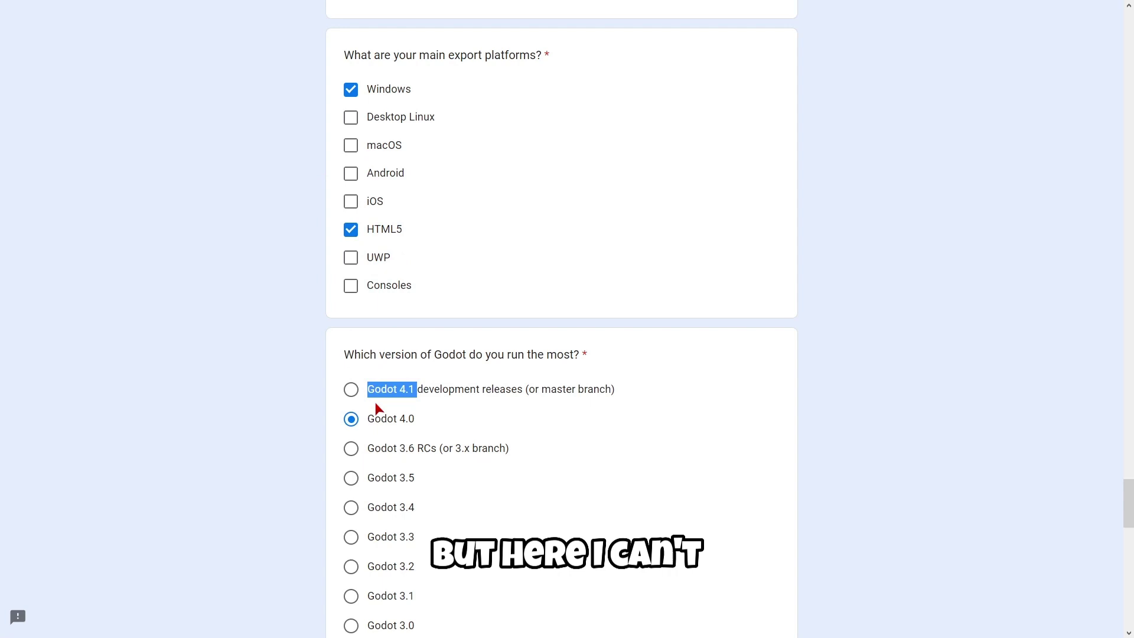
{"action": "left_click", "coordinate": [349, 396]}
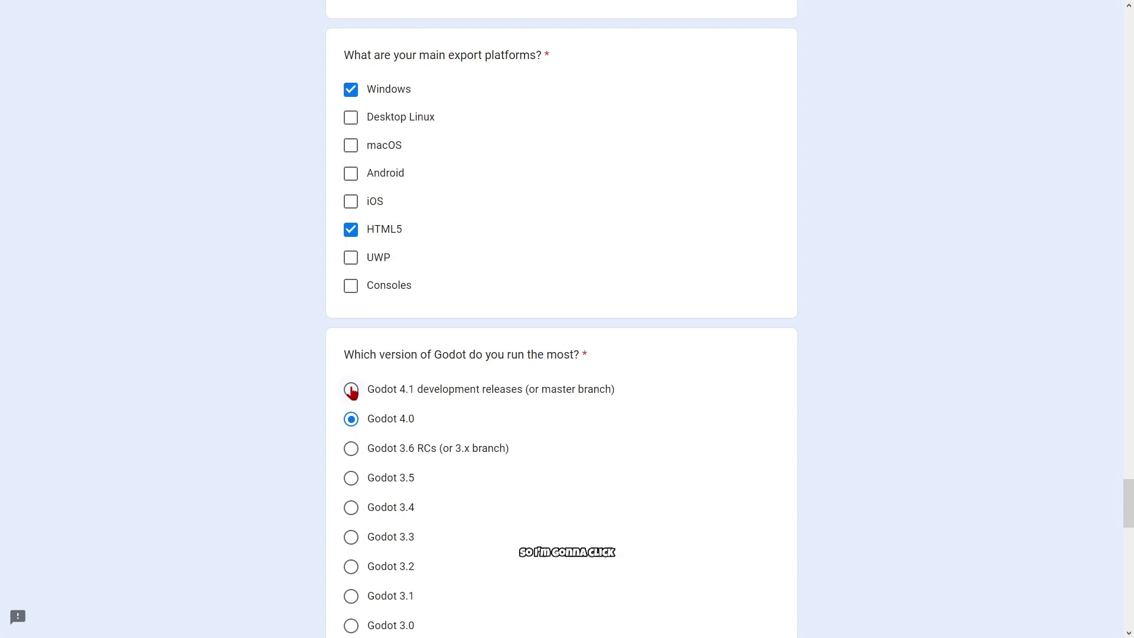
{"action": "left_click", "coordinate": [352, 391]}
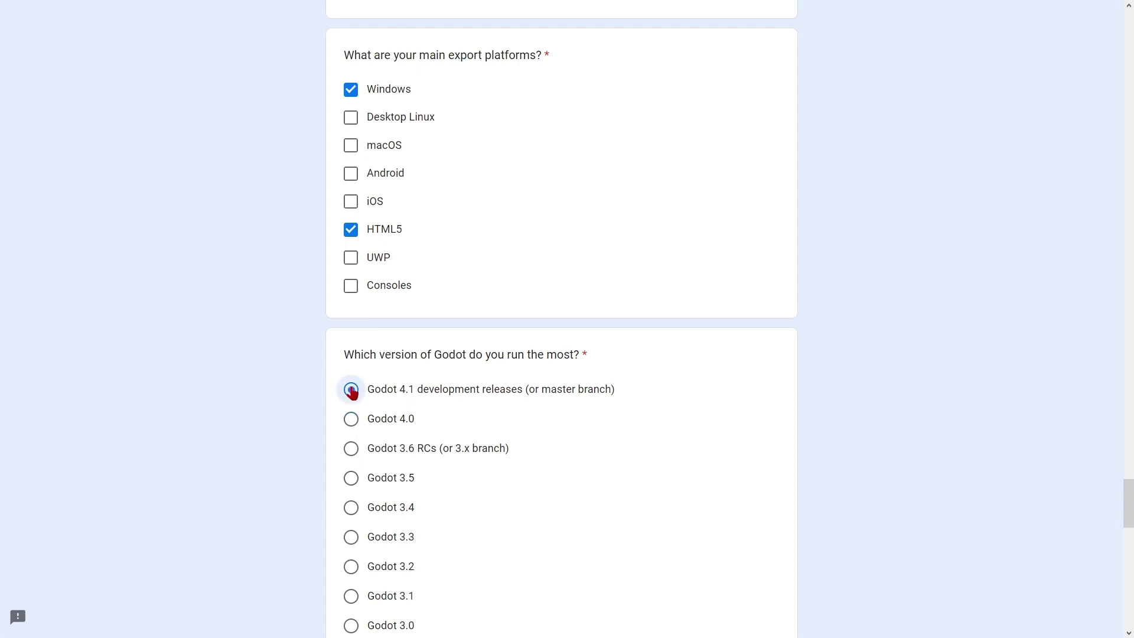
{"action": "scroll", "coordinate": [500, 434], "scroll_direction": "down", "scroll_amount": 5}
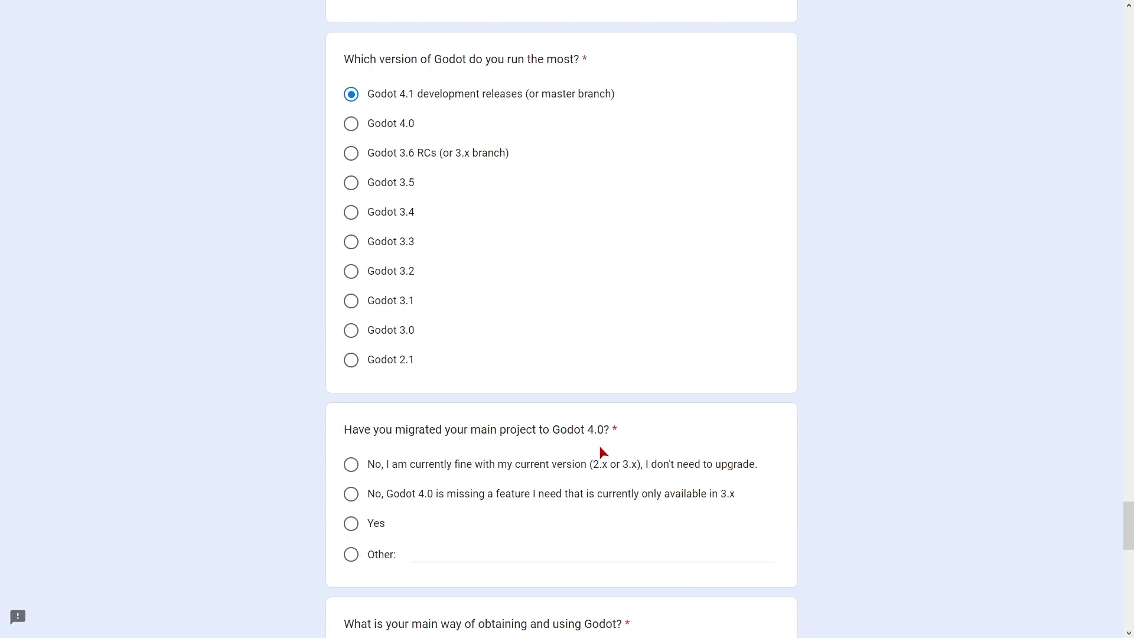
Answer that the main project isn't migrated and Godot is downloaded as the official-website binary.
{"action": "left_click", "coordinate": [352, 466]}
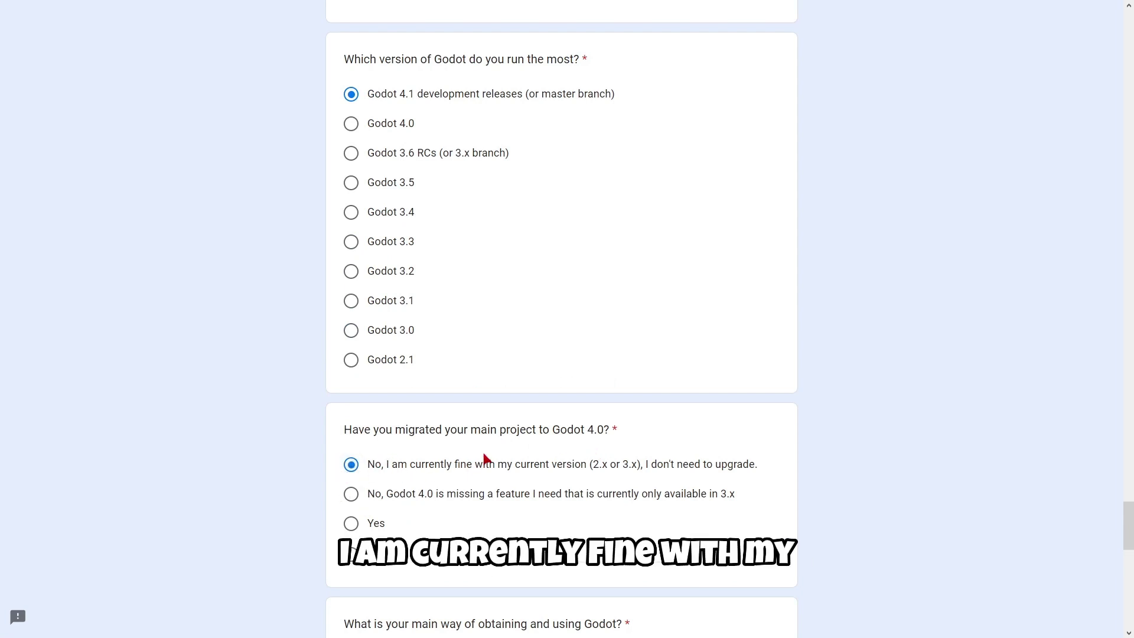
{"action": "scroll", "coordinate": [548, 459], "scroll_direction": "down", "scroll_amount": 5}
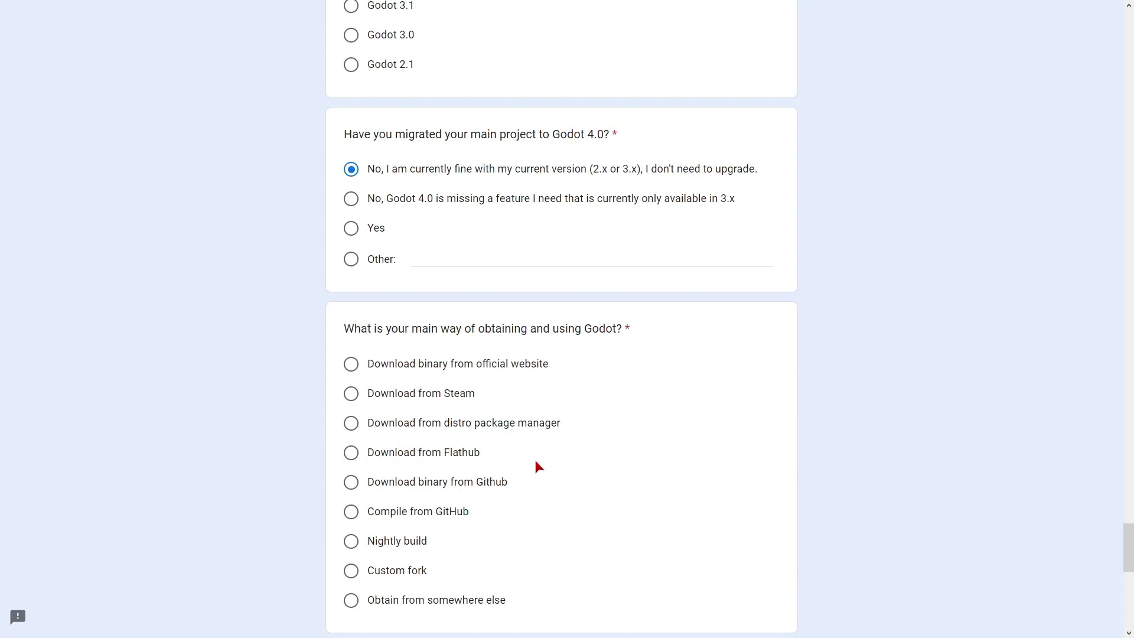
{"action": "scroll", "coordinate": [609, 335], "scroll_direction": "down", "scroll_amount": 1}
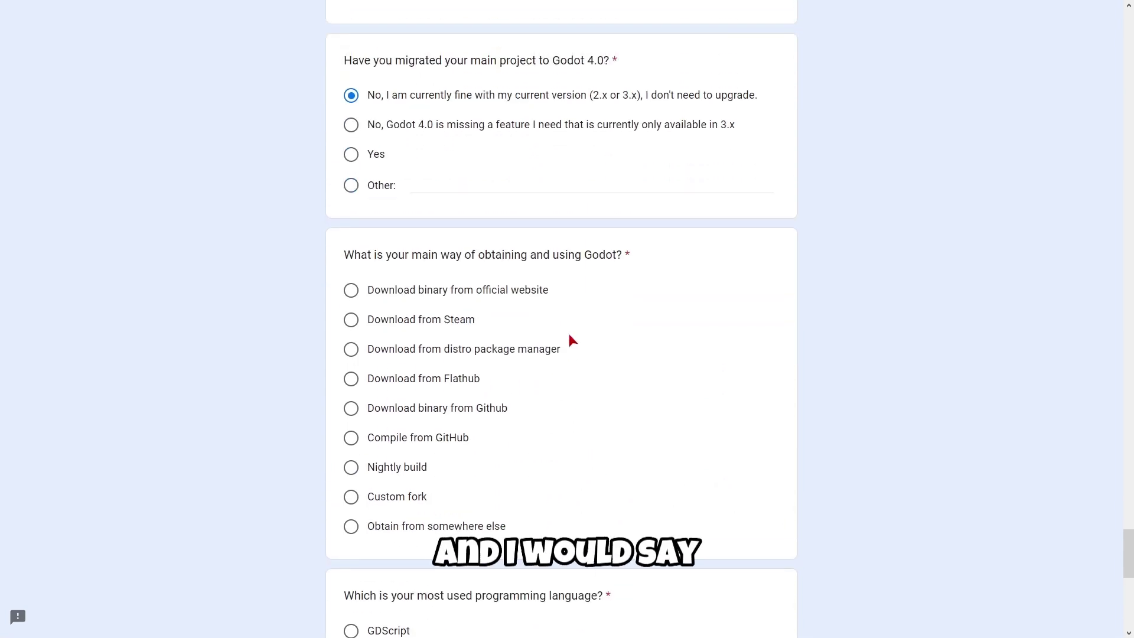
{"action": "left_click", "coordinate": [351, 294]}
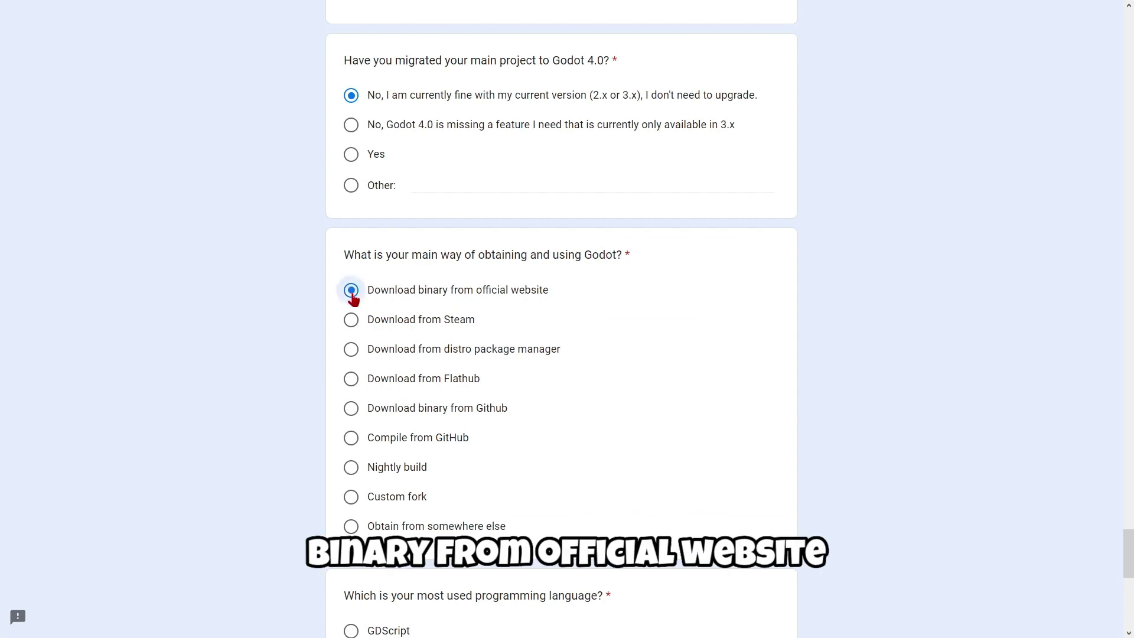
{"action": "scroll", "coordinate": [353, 299], "scroll_direction": "down", "scroll_amount": 4}
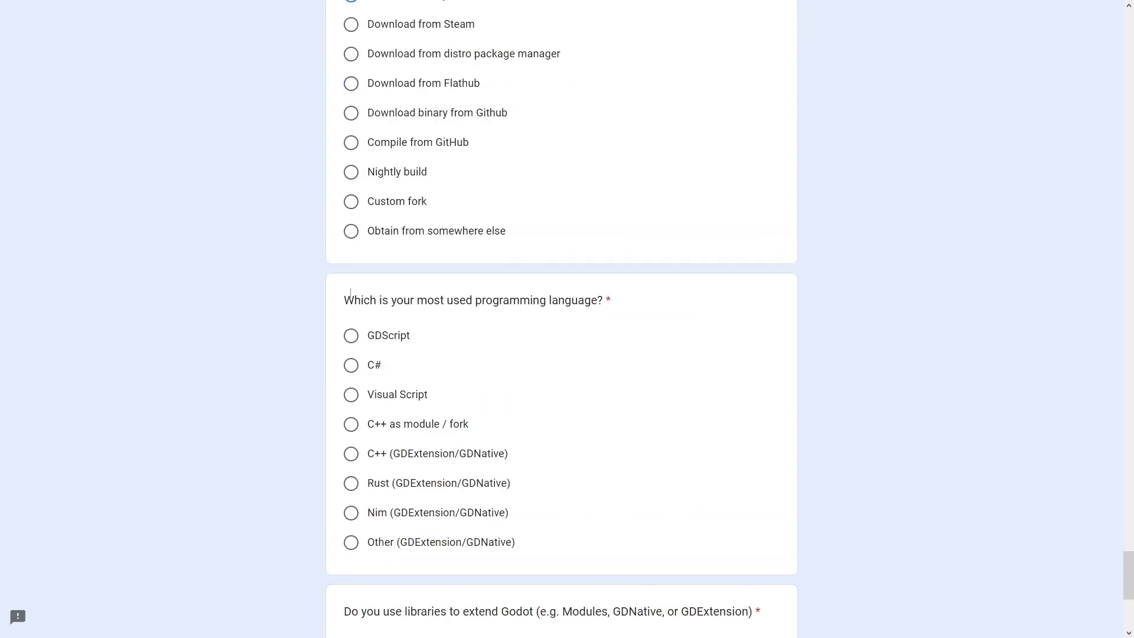
Pick GDScript as the main language, answer No to extension libraries, and continue.
{"action": "left_click", "coordinate": [353, 338]}
{"action": "scroll", "coordinate": [355, 338], "scroll_direction": "down", "scroll_amount": 2}
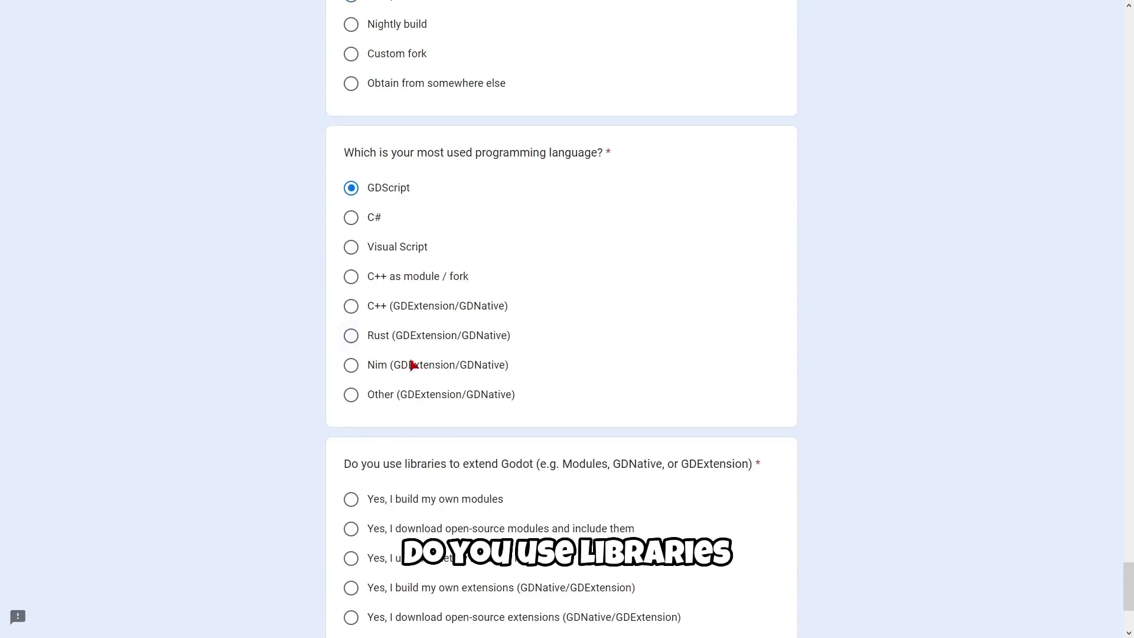
{"action": "scroll", "coordinate": [520, 381], "scroll_direction": "down", "scroll_amount": 1}
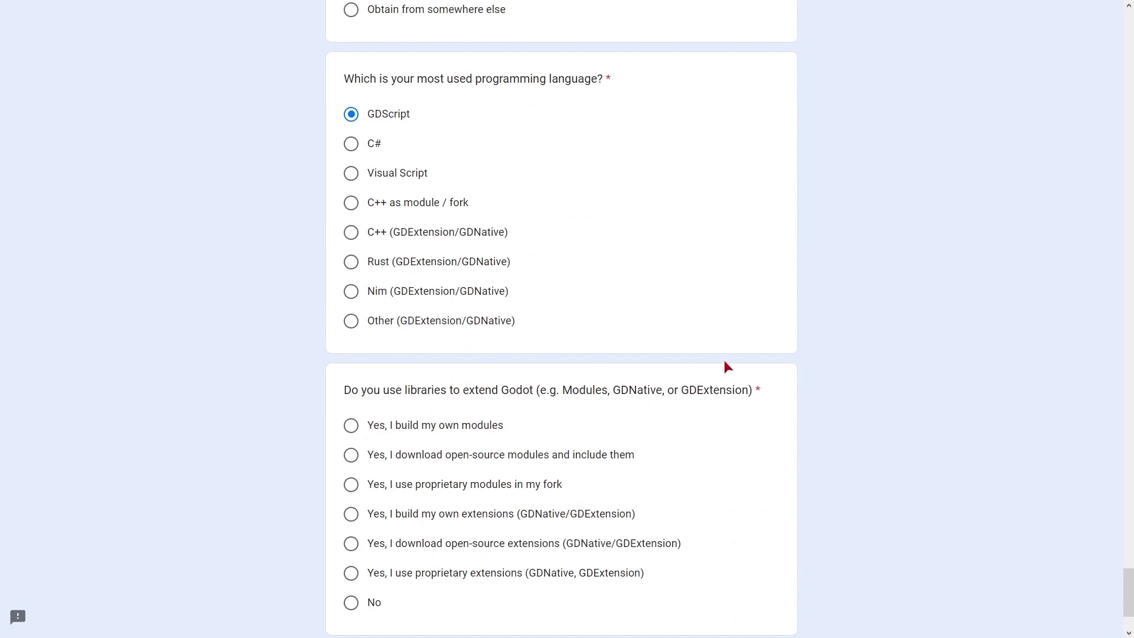
{"action": "scroll", "coordinate": [724, 364], "scroll_direction": "down", "scroll_amount": 1}
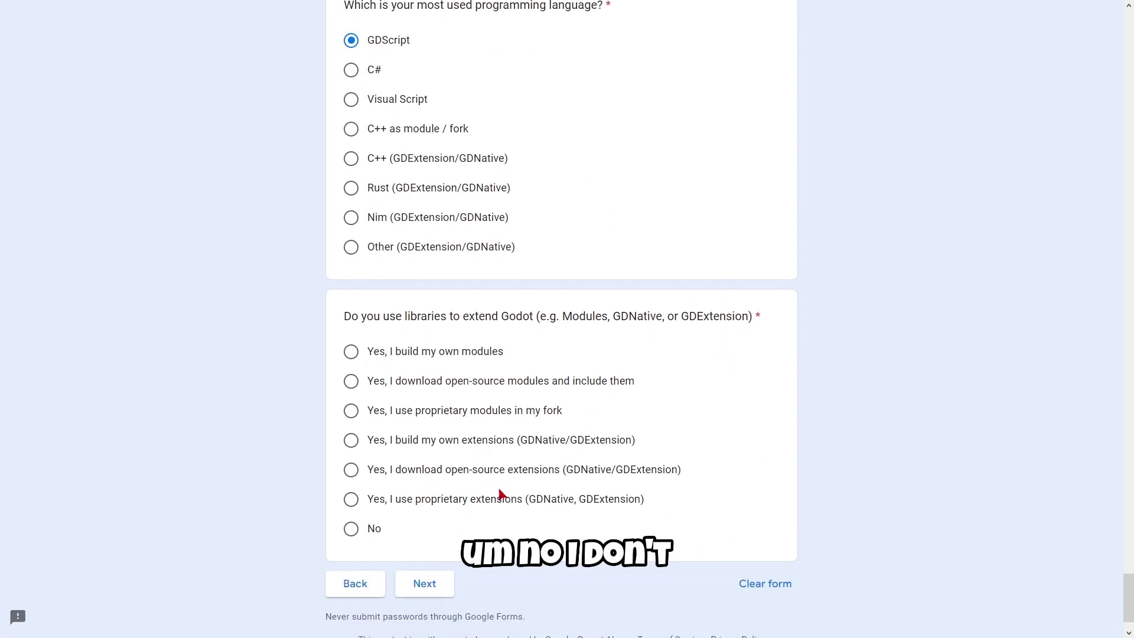
{"action": "left_click", "coordinate": [348, 529]}
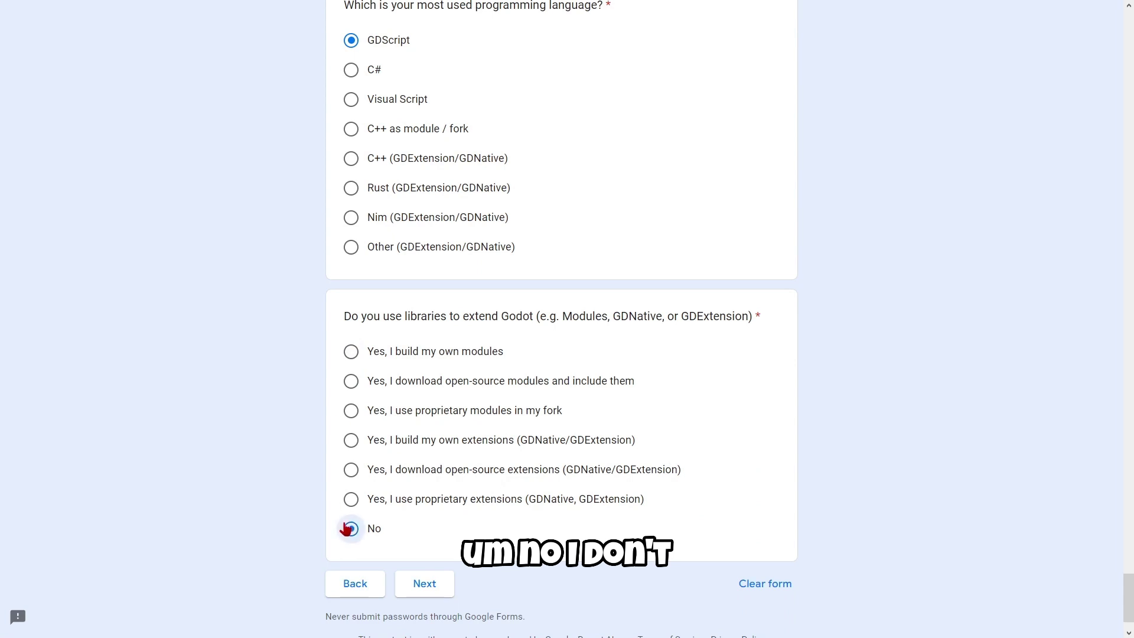
{"action": "left_click", "coordinate": [414, 583]}
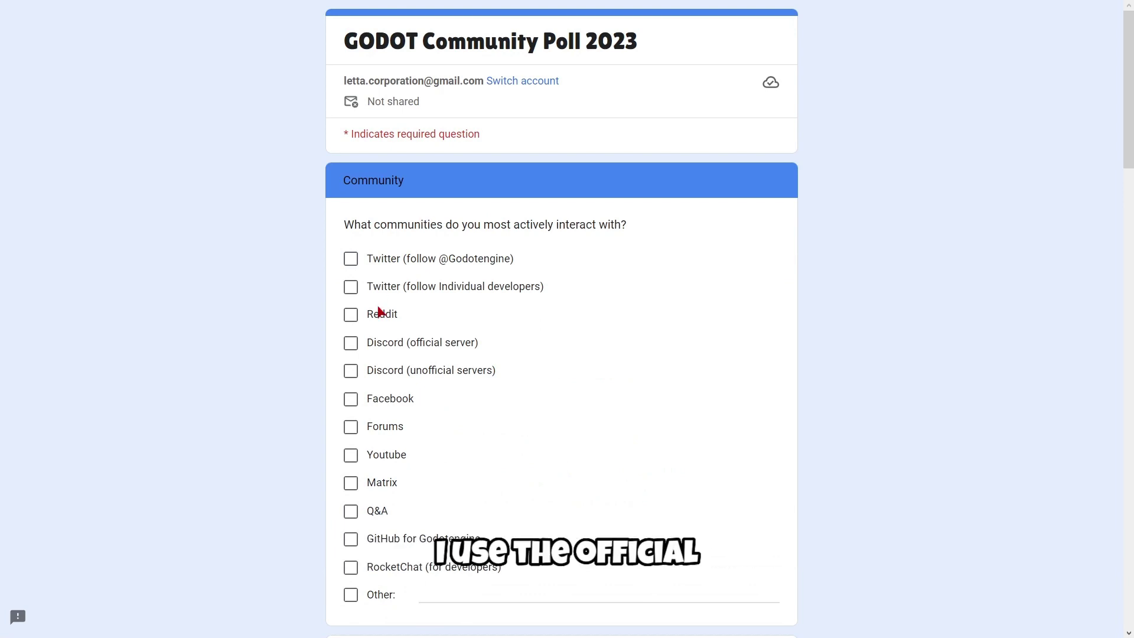
Tick the official Discord, unofficial Discord servers and YouTube as communities.
{"action": "left_click", "coordinate": [352, 345]}
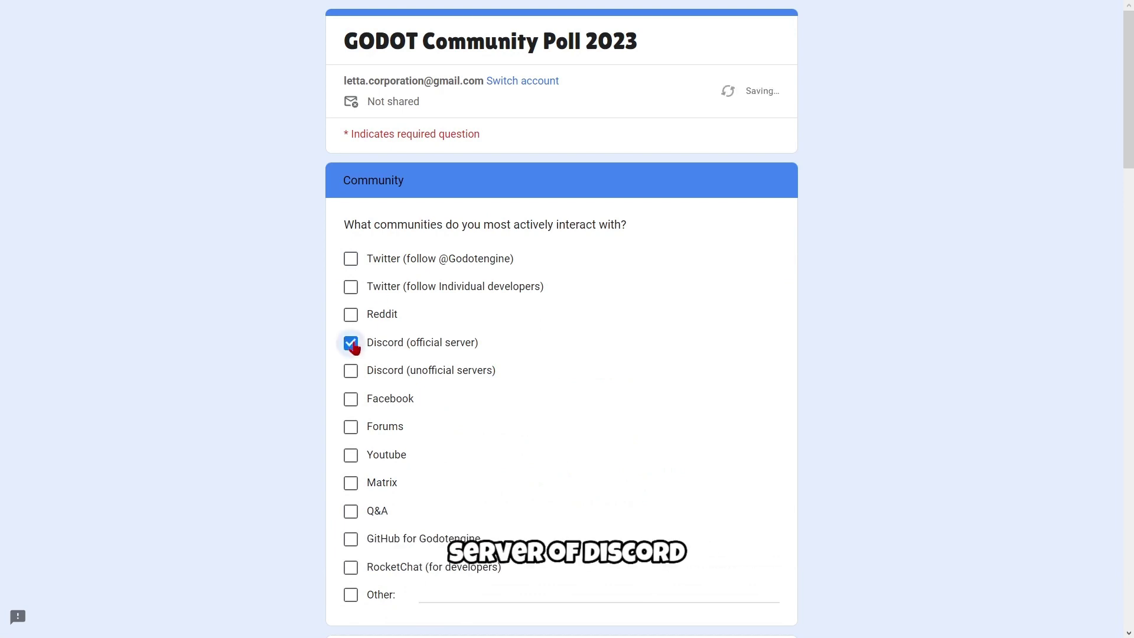
{"action": "left_click", "coordinate": [352, 377]}
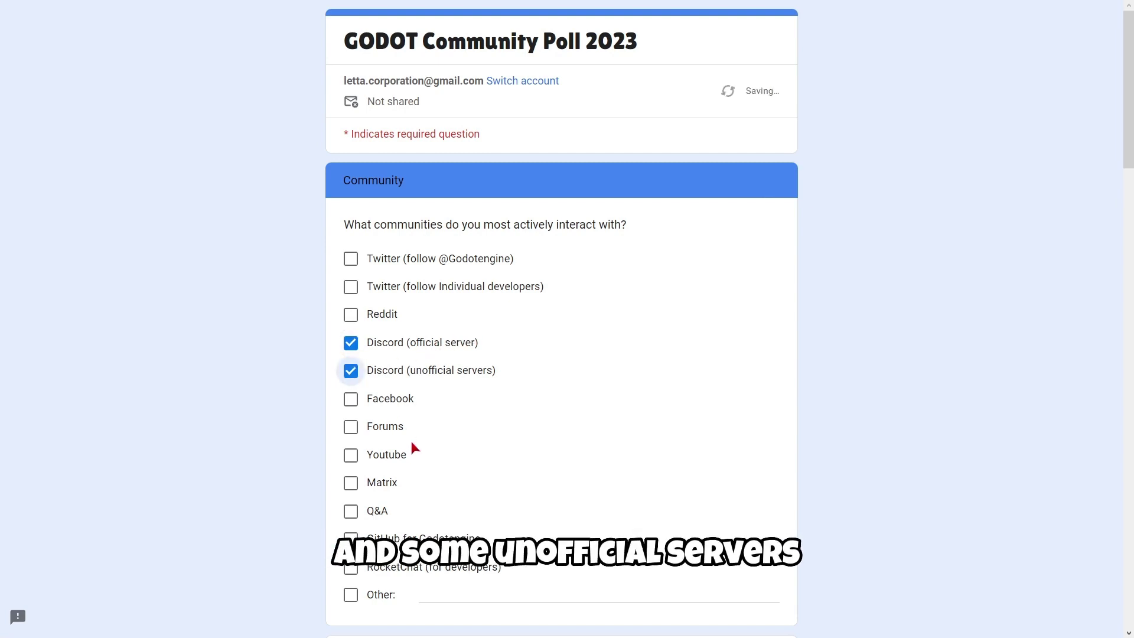
{"action": "left_click", "coordinate": [349, 460]}
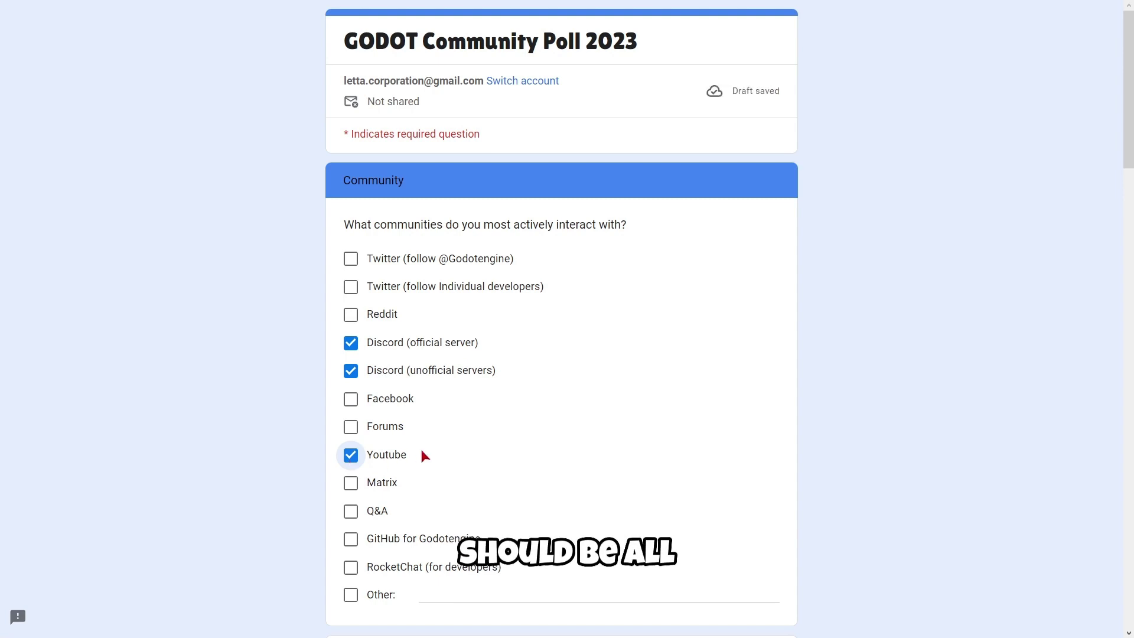
{"action": "scroll", "coordinate": [424, 455], "scroll_direction": "down", "scroll_amount": 3}
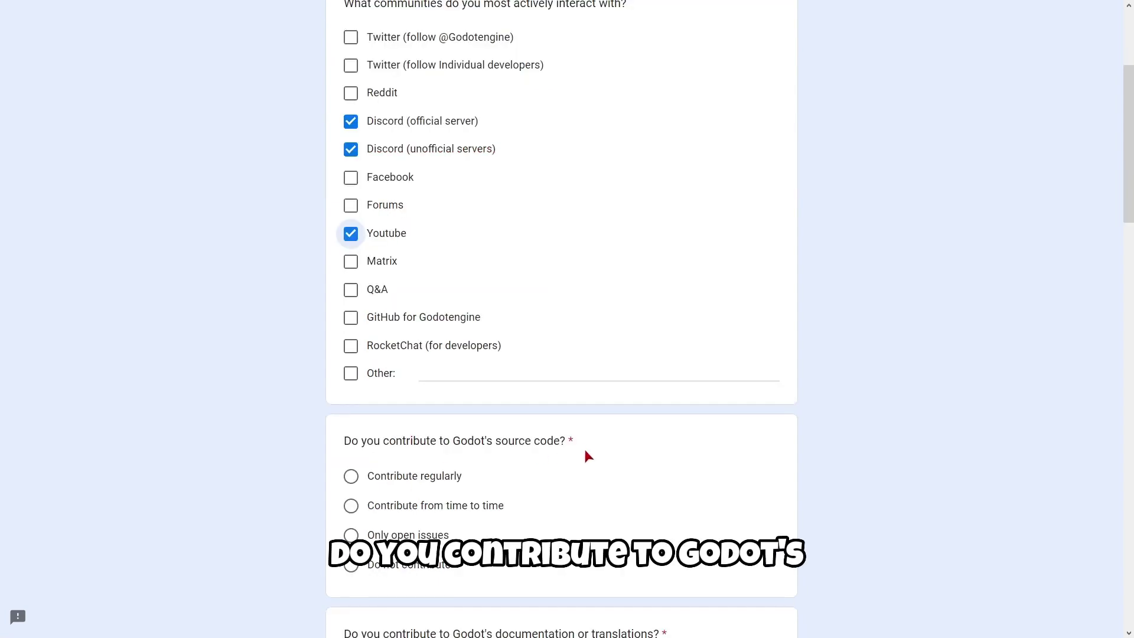
Answer not contributing source code, documentation or translations, and rarely helping others in support.
{"action": "left_click", "coordinate": [351, 565]}
{"action": "scroll", "coordinate": [499, 488], "scroll_direction": "down", "scroll_amount": 2}
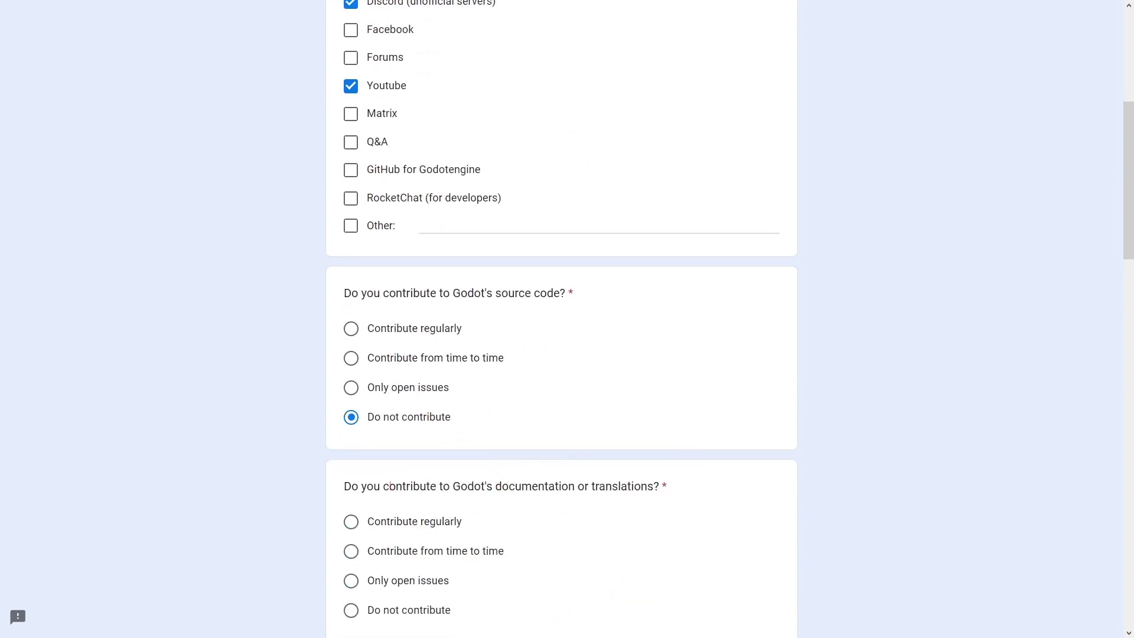
{"action": "scroll", "coordinate": [633, 454], "scroll_direction": "down", "scroll_amount": 1}
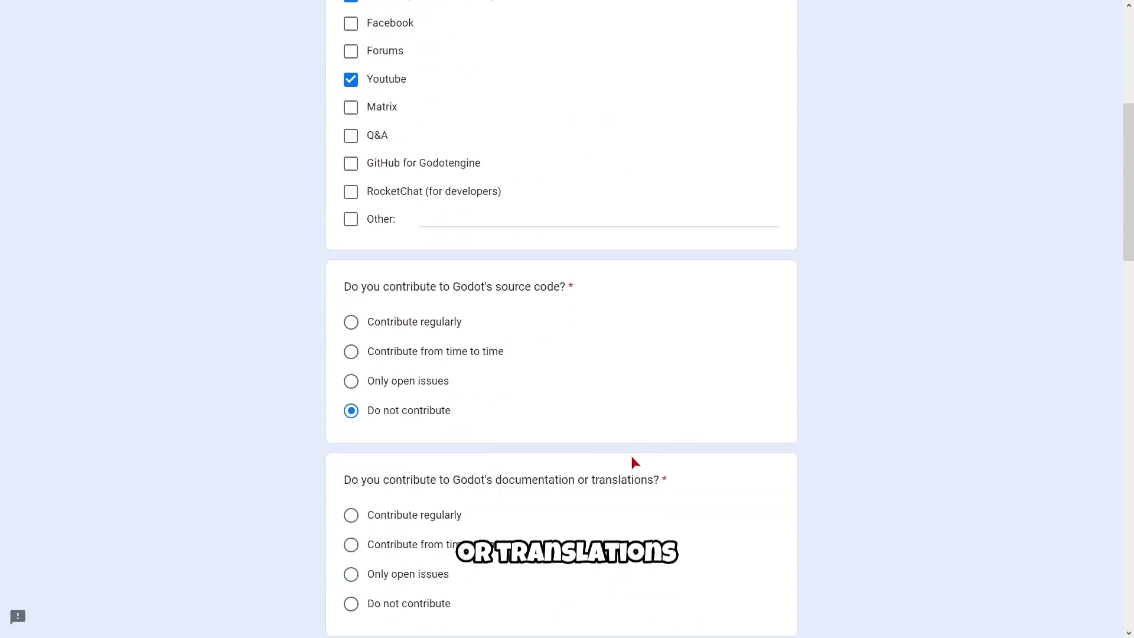
{"action": "left_click", "coordinate": [351, 538]}
{"action": "scroll", "coordinate": [467, 492], "scroll_direction": "down", "scroll_amount": 2}
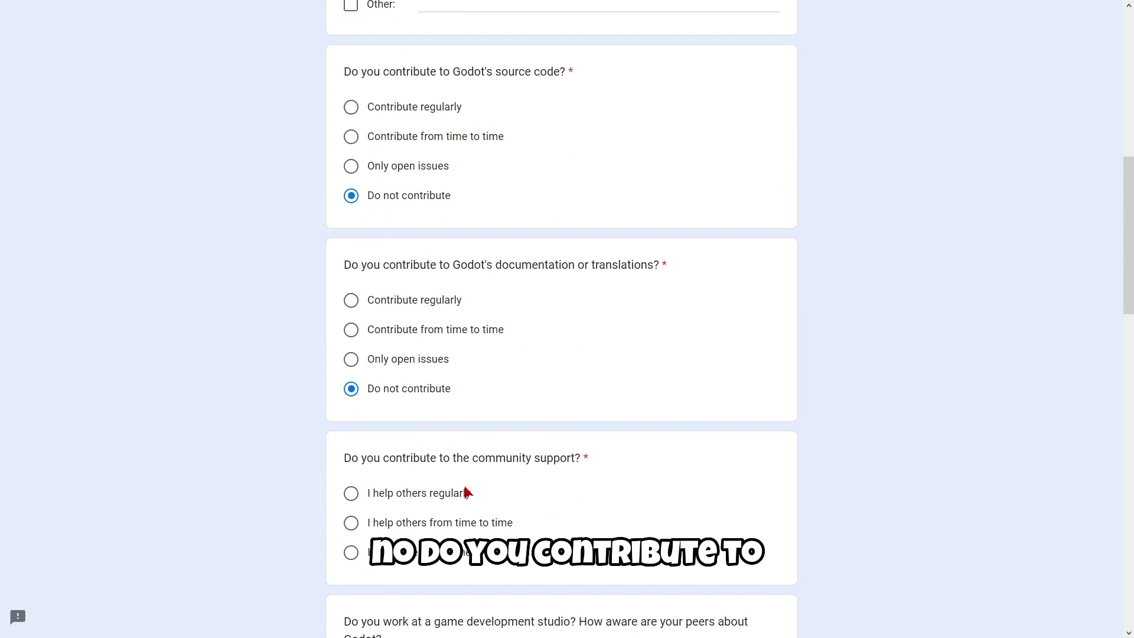
{"action": "left_click", "coordinate": [351, 553]}
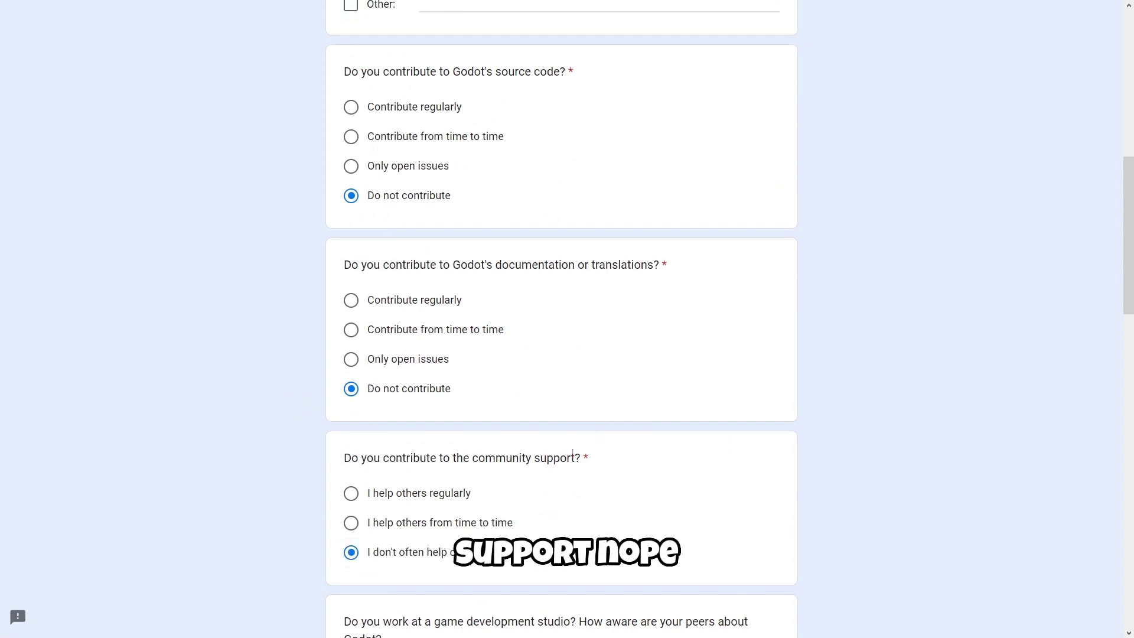
{"action": "scroll", "coordinate": [577, 449], "scroll_direction": "down", "scroll_amount": 2}
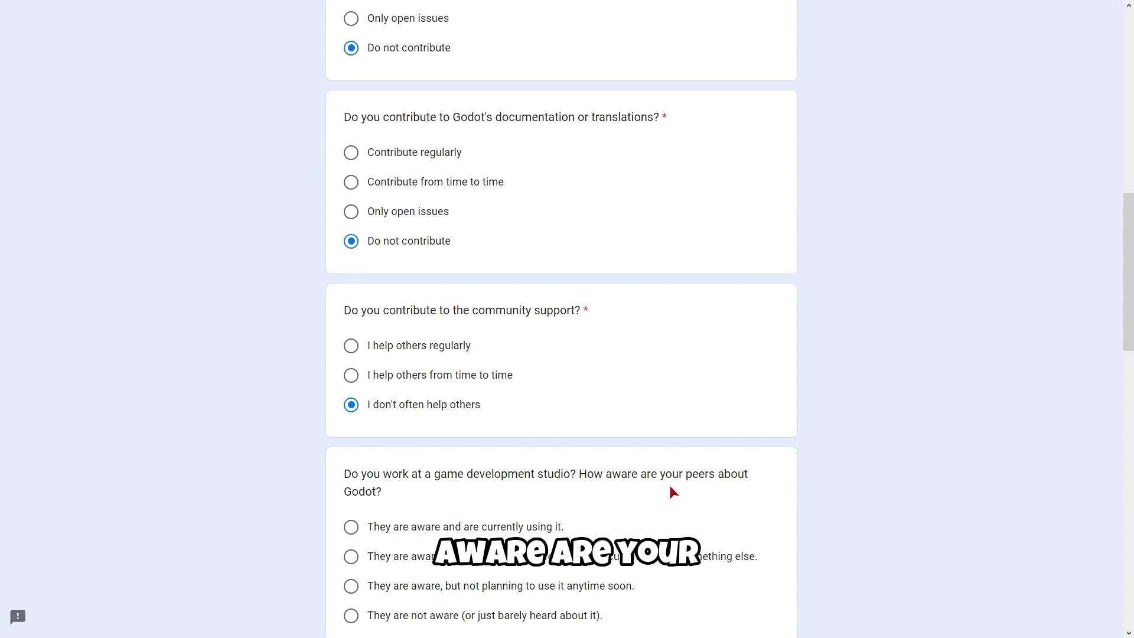
{"action": "scroll", "coordinate": [413, 532], "scroll_direction": "down", "scroll_amount": 1}
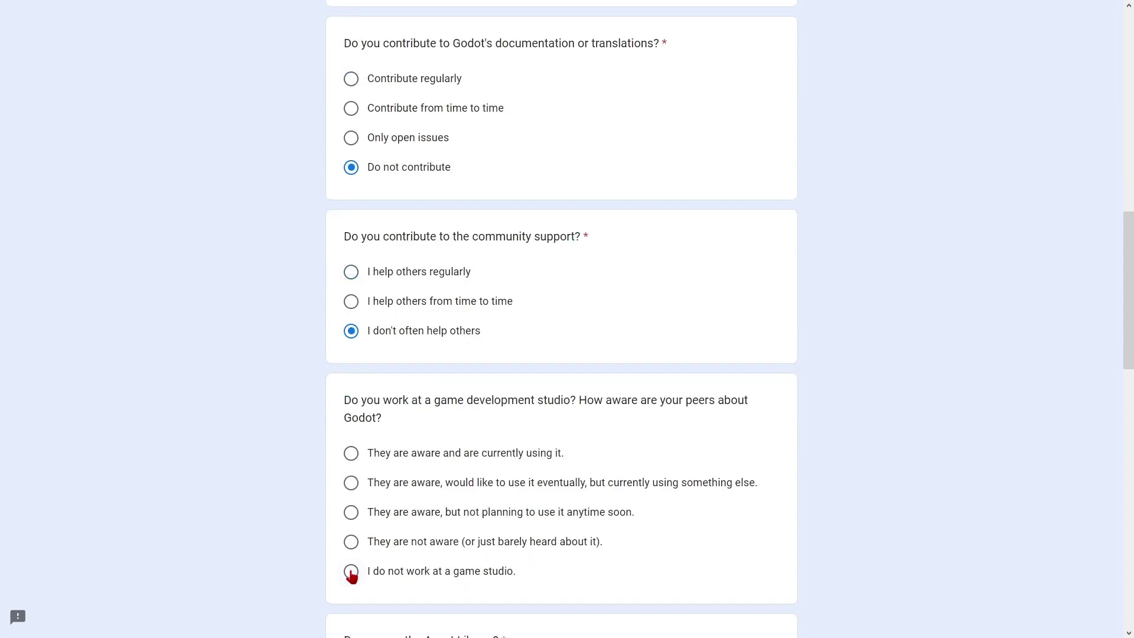
Answer 'I do not work at a game studio' and 'No, never' for Asset Library use.
{"action": "left_click", "coordinate": [352, 572]}
{"action": "scroll", "coordinate": [526, 455], "scroll_direction": "down", "scroll_amount": 3}
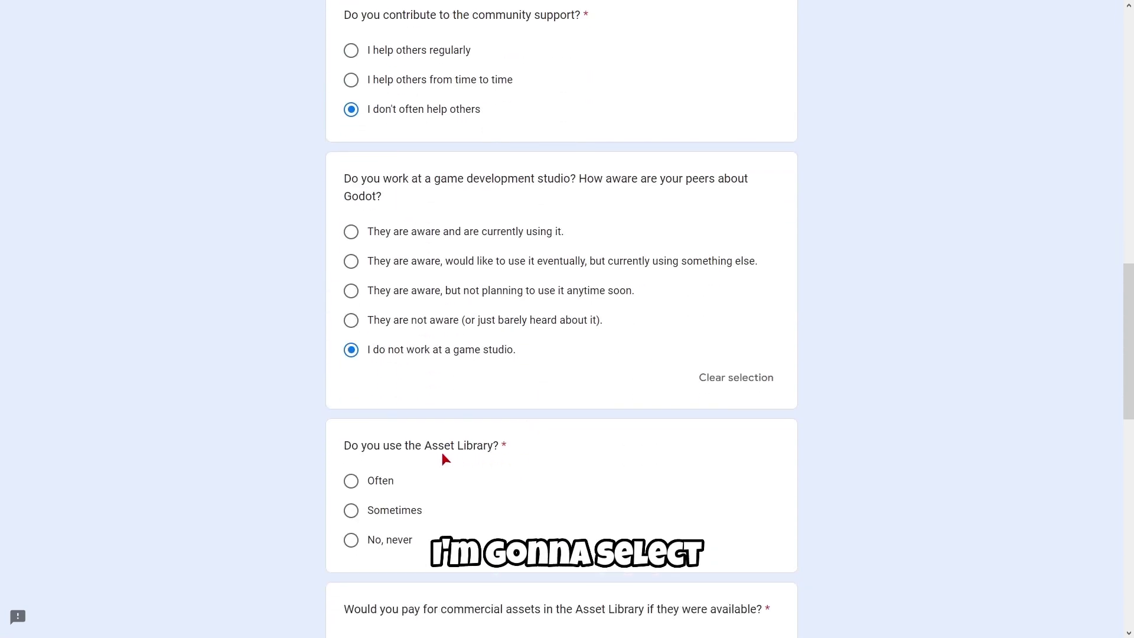
{"action": "left_click", "coordinate": [352, 541]}
{"action": "scroll", "coordinate": [436, 429], "scroll_direction": "down", "scroll_amount": 3}
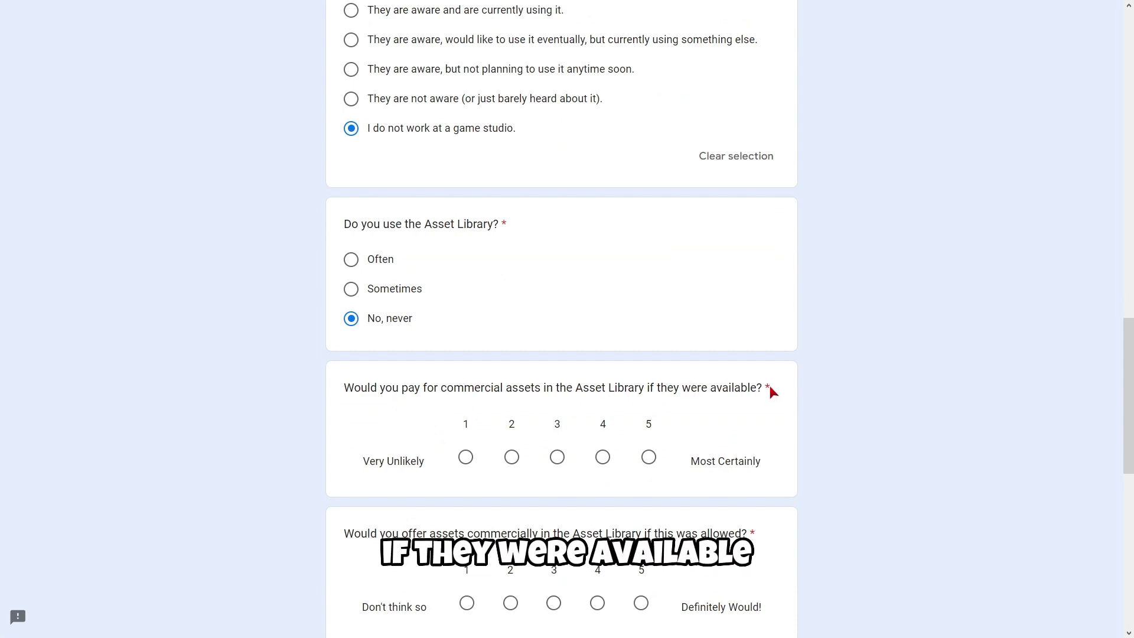
Rate both paying for and offering commercial assets as 1.
{"action": "left_click", "coordinate": [468, 458]}
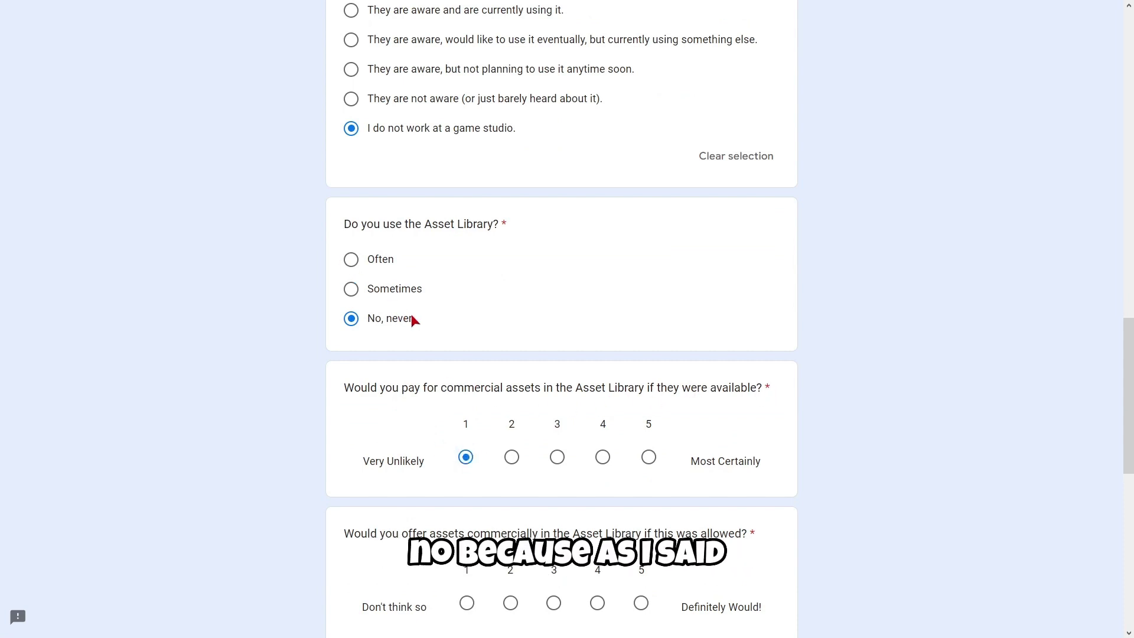
{"action": "scroll", "coordinate": [416, 285], "scroll_direction": "down", "scroll_amount": 1}
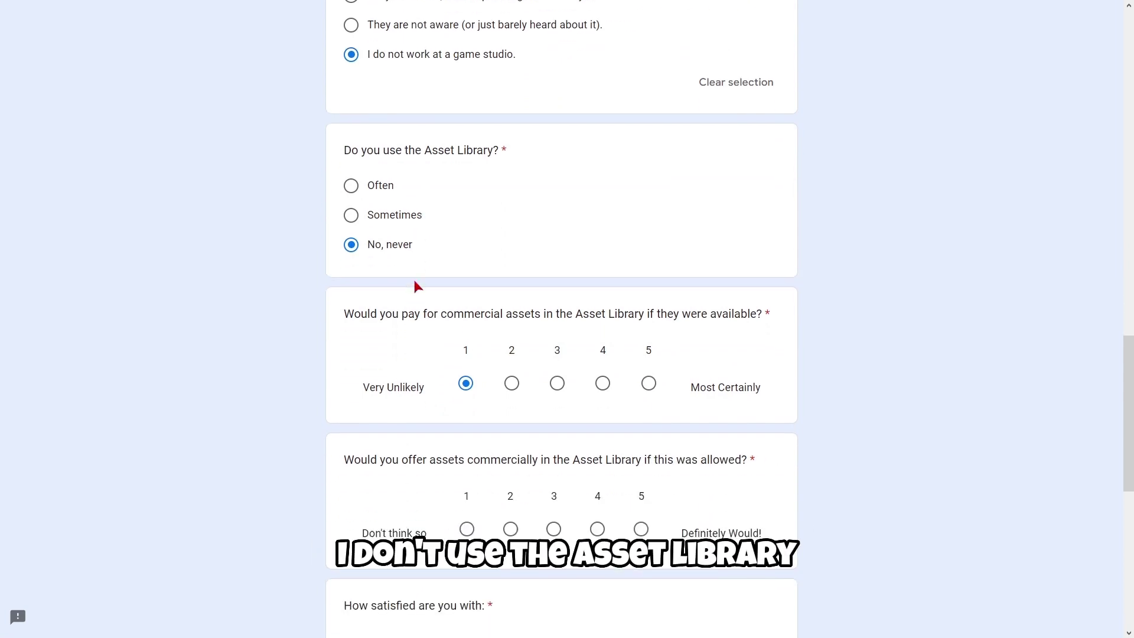
{"action": "scroll", "coordinate": [405, 358], "scroll_direction": "down", "scroll_amount": 1}
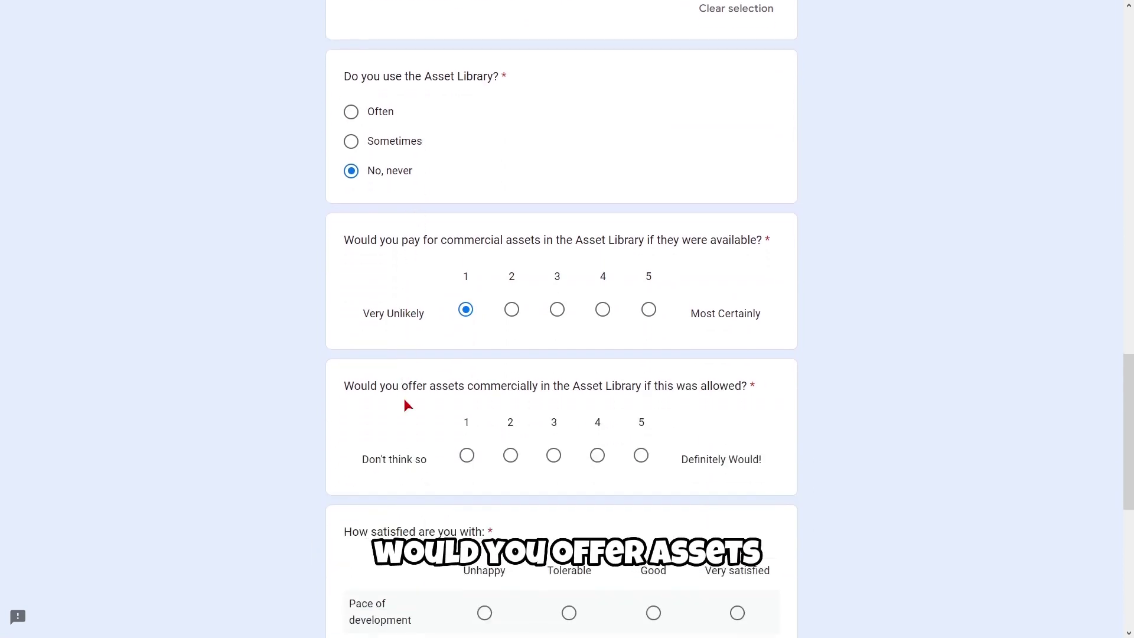
{"action": "left_click", "coordinate": [466, 459]}
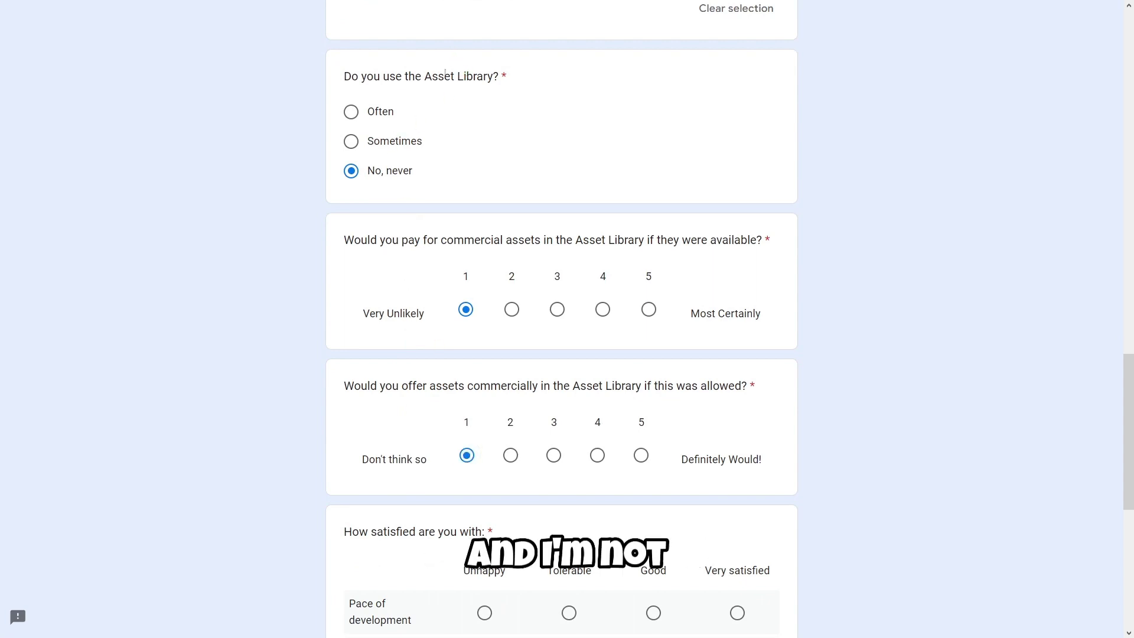
{"action": "scroll", "coordinate": [425, 118], "scroll_direction": "down", "scroll_amount": 1}
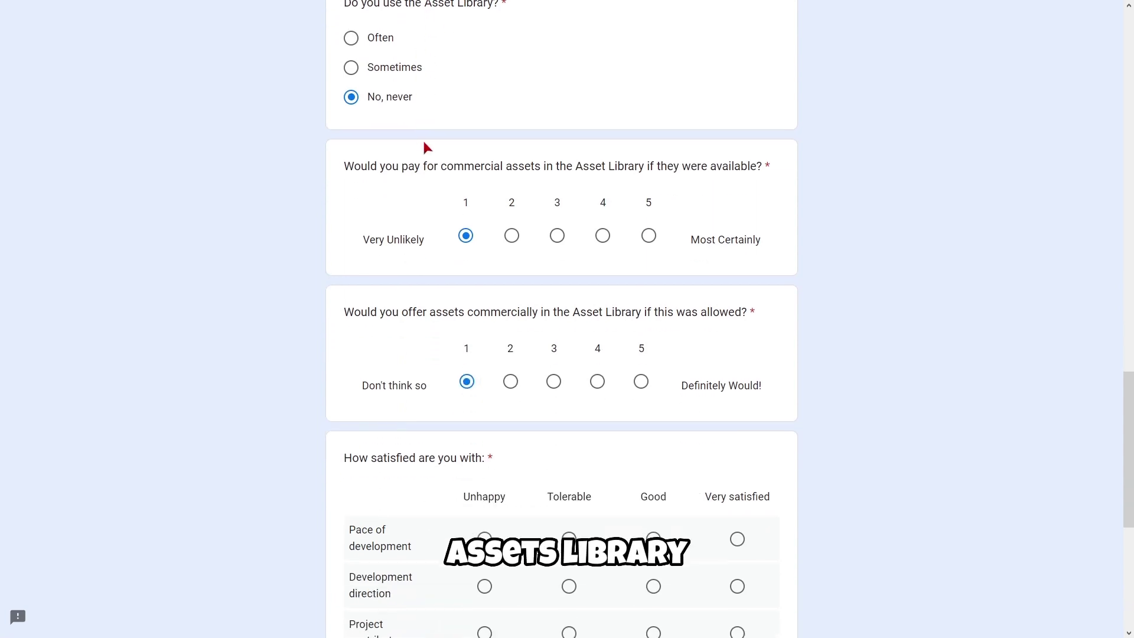
{"action": "scroll", "coordinate": [426, 148], "scroll_direction": "down", "scroll_amount": 2}
Rate pace, direction, contributors and leadership as Good in the satisfaction grid.
{"action": "scroll", "coordinate": [451, 308], "scroll_direction": "down", "scroll_amount": 1}
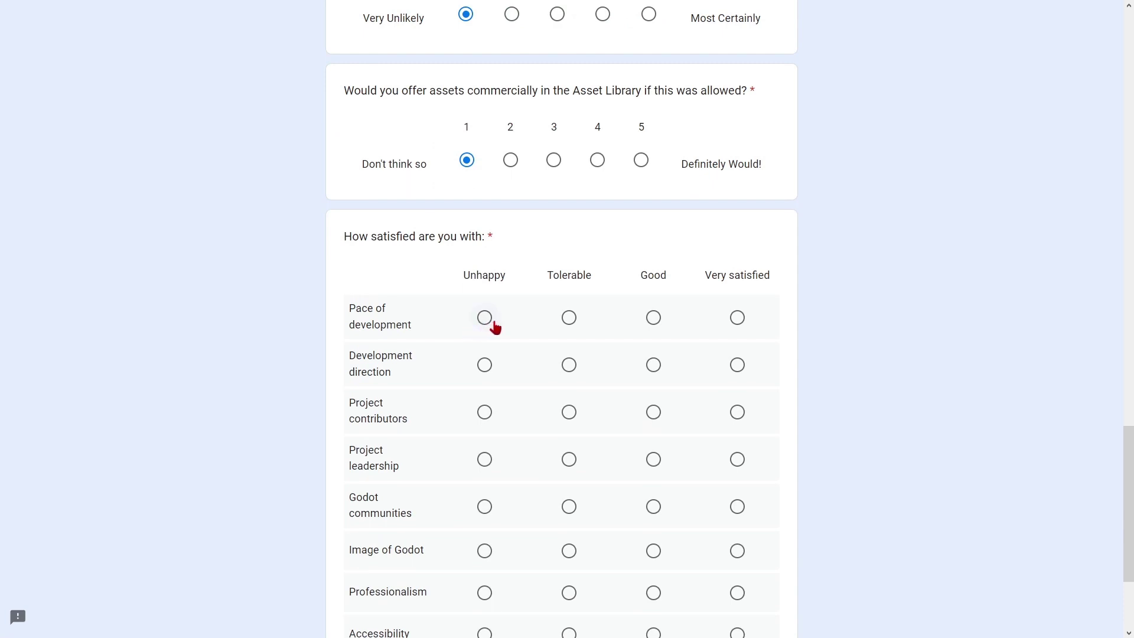
{"action": "left_click", "coordinate": [657, 323]}
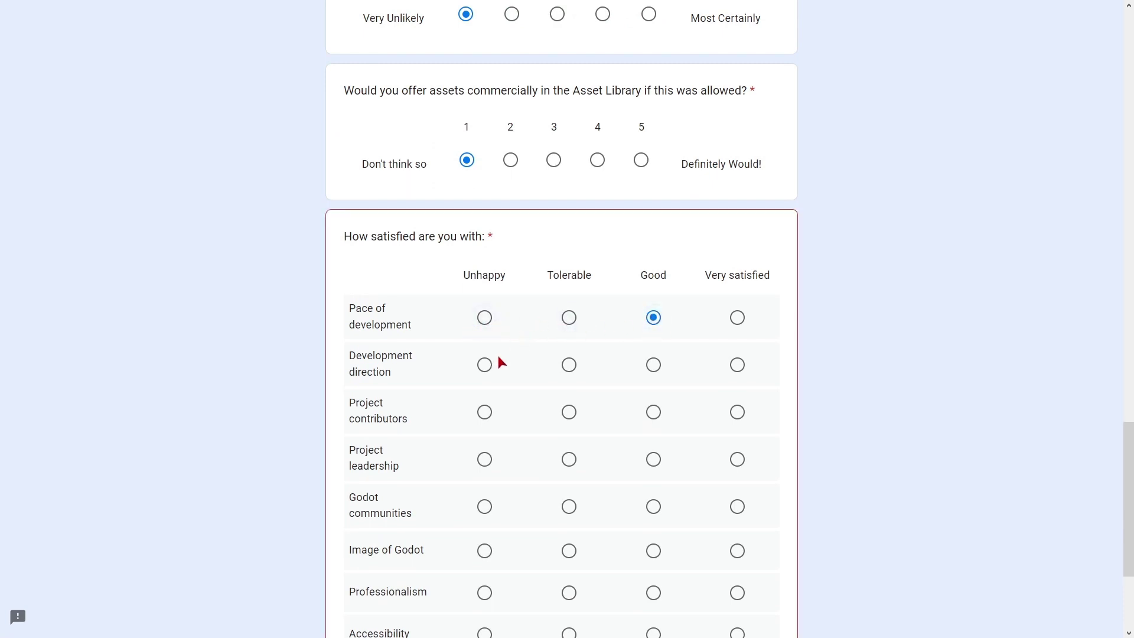
{"action": "left_click", "coordinate": [655, 362]}
{"action": "left_click", "coordinate": [652, 411]}
{"action": "scroll", "coordinate": [614, 412], "scroll_direction": "down", "scroll_amount": 1}
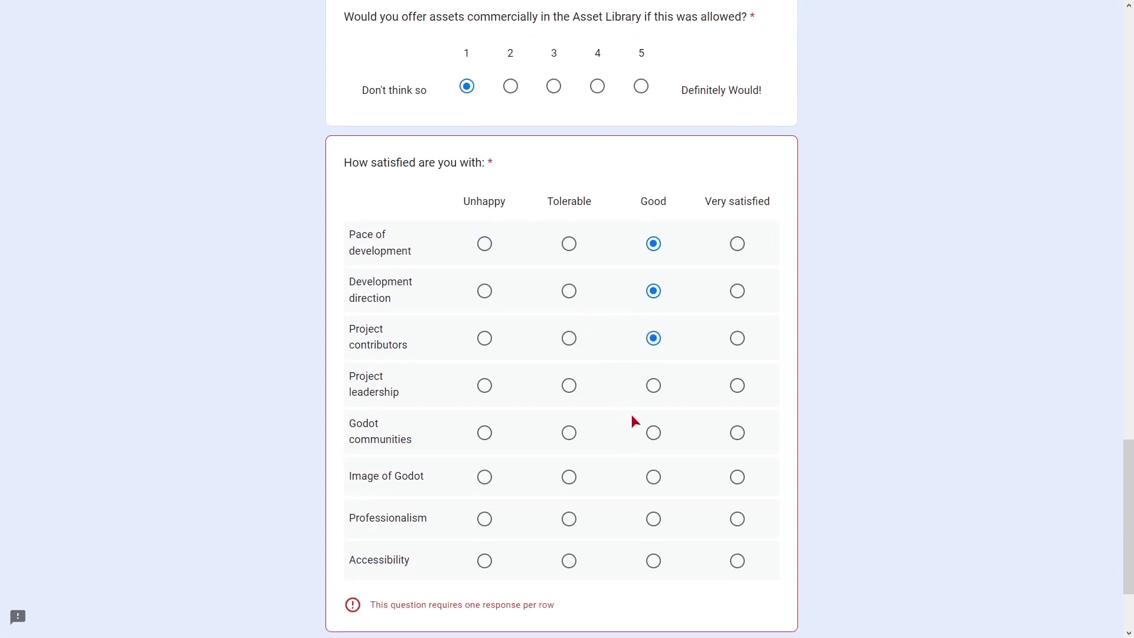
{"action": "left_click", "coordinate": [654, 385]}
Rate communities and accessibility Very satisfied, image Good, professionalism Tolerable, then continue.
{"action": "left_click", "coordinate": [737, 435]}
{"action": "left_click", "coordinate": [653, 477]}
{"action": "scroll", "coordinate": [522, 413], "scroll_direction": "down", "scroll_amount": 1}
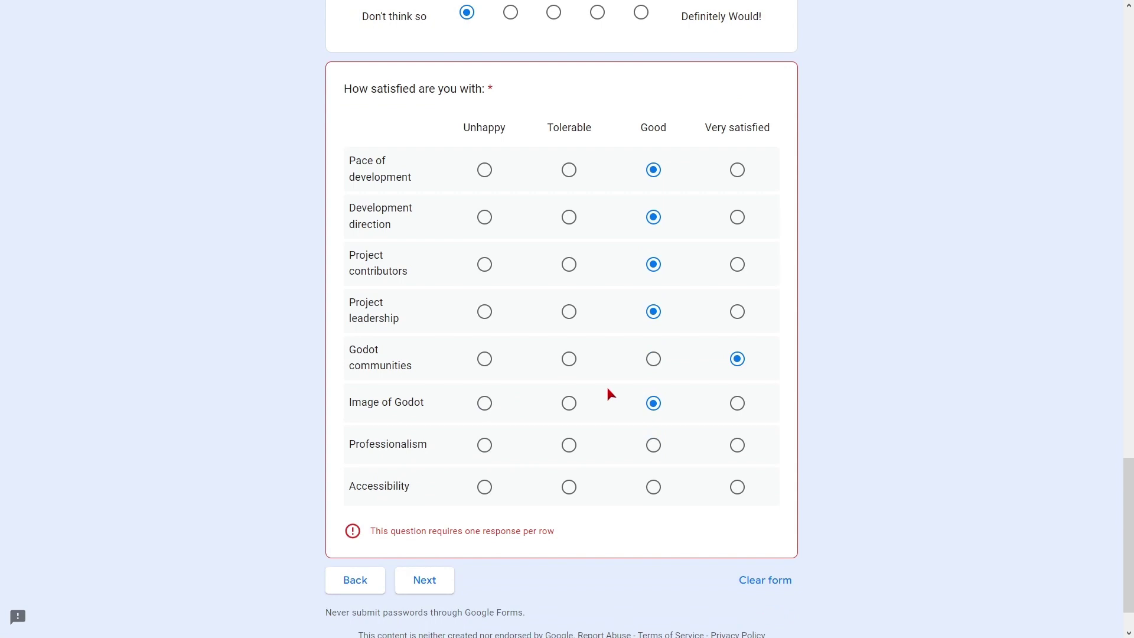
{"action": "left_click", "coordinate": [568, 455]}
{"action": "left_click", "coordinate": [739, 498]}
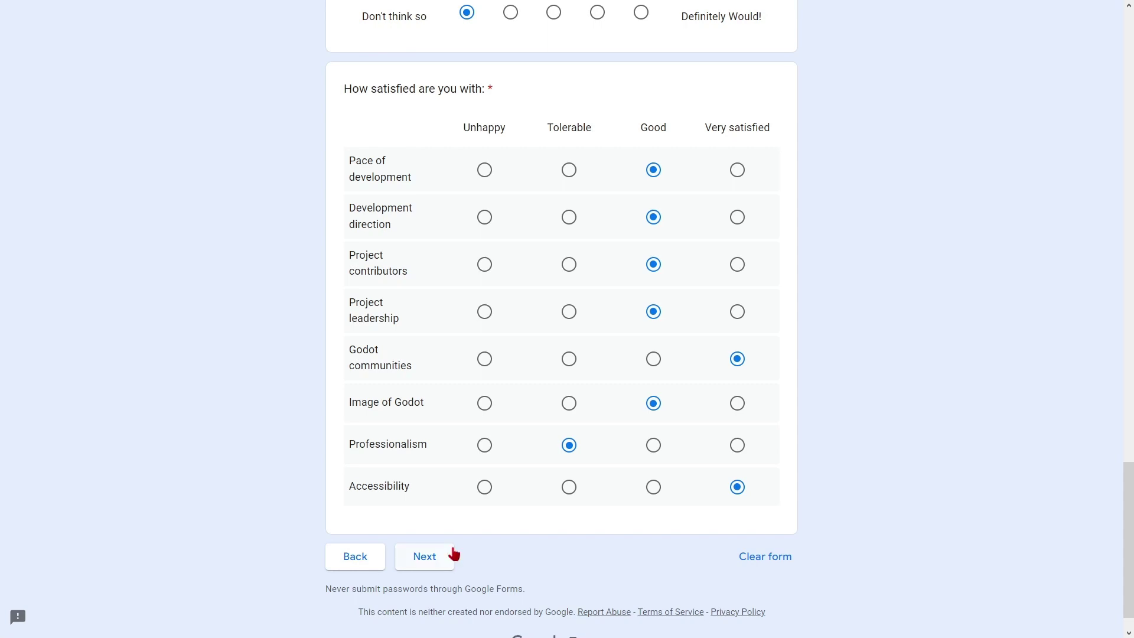
{"action": "left_click", "coordinate": [434, 555]}
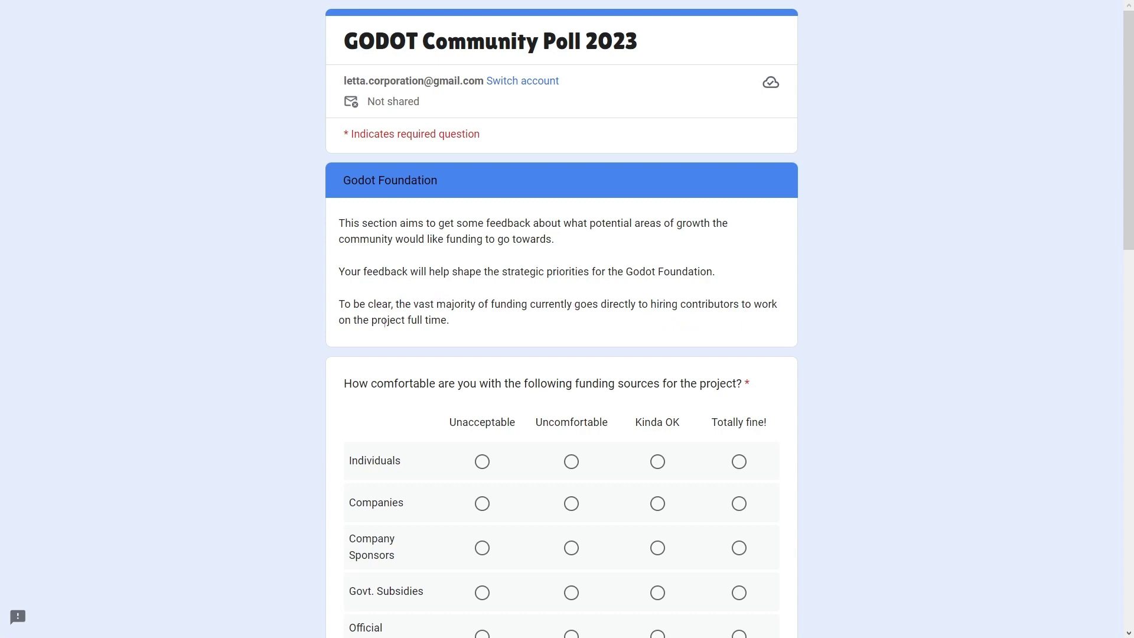
Rate Individuals, Companies, Company Sponsors, Govt. Subsidies and Asset Store % as Totally fine!
{"action": "scroll", "coordinate": [385, 320], "scroll_direction": "down", "scroll_amount": 3}
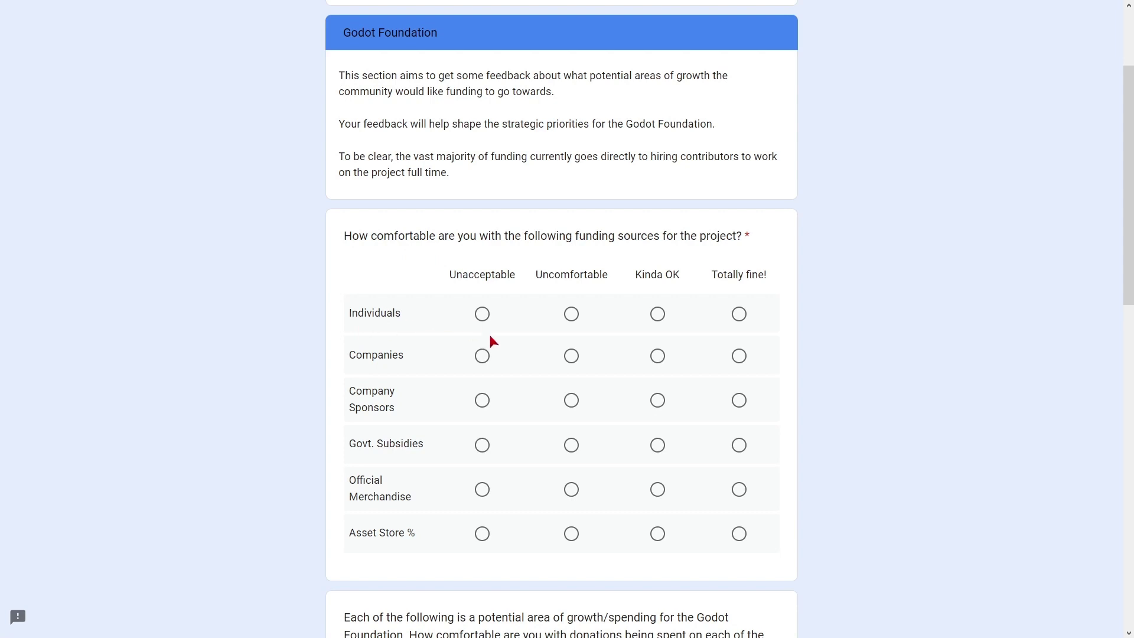
{"action": "left_click", "coordinate": [739, 314]}
{"action": "left_click", "coordinate": [739, 356]}
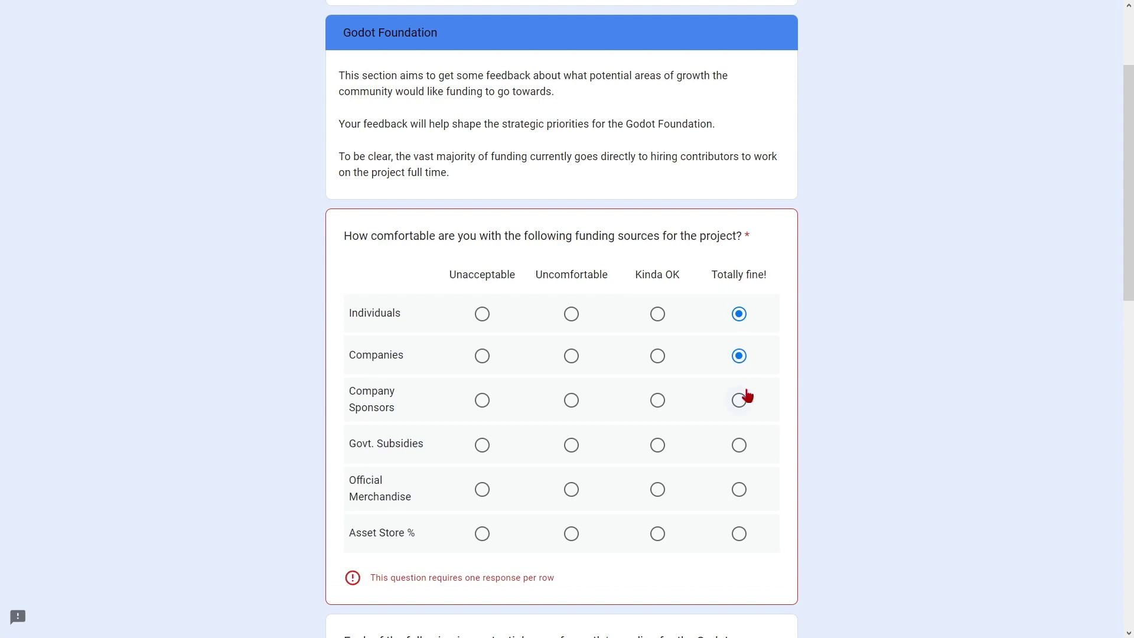
{"action": "left_click", "coordinate": [746, 397]}
{"action": "left_click", "coordinate": [741, 444]}
{"action": "left_click", "coordinate": [739, 534]}
{"action": "scroll", "coordinate": [768, 467], "scroll_direction": "down", "scroll_amount": 3}
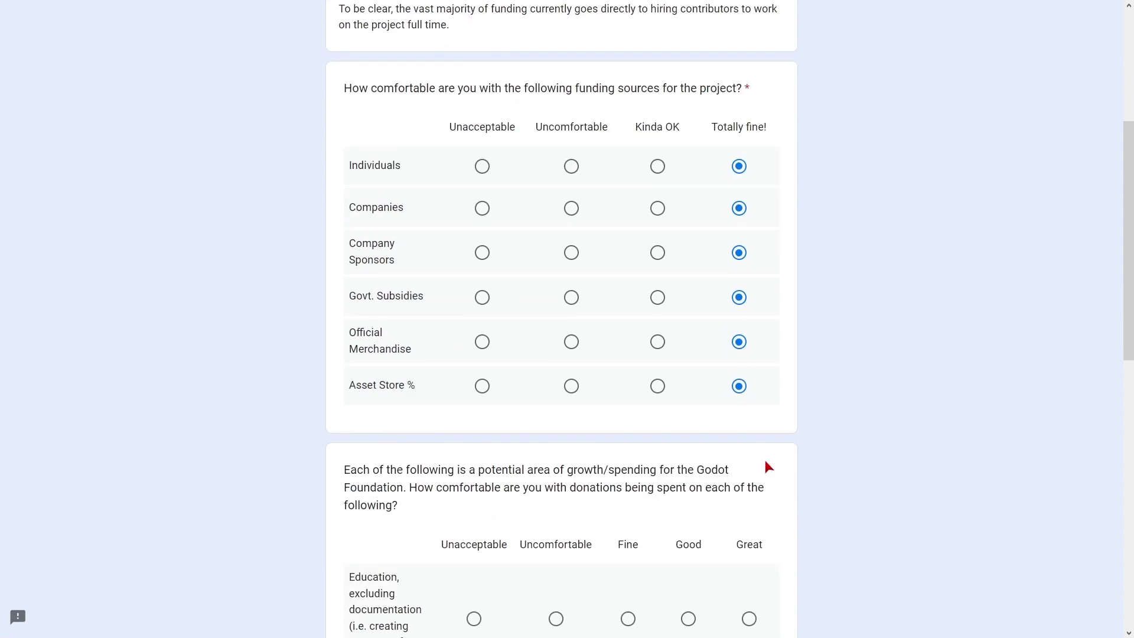
{"action": "scroll", "coordinate": [768, 466], "scroll_direction": "down", "scroll_amount": 3}
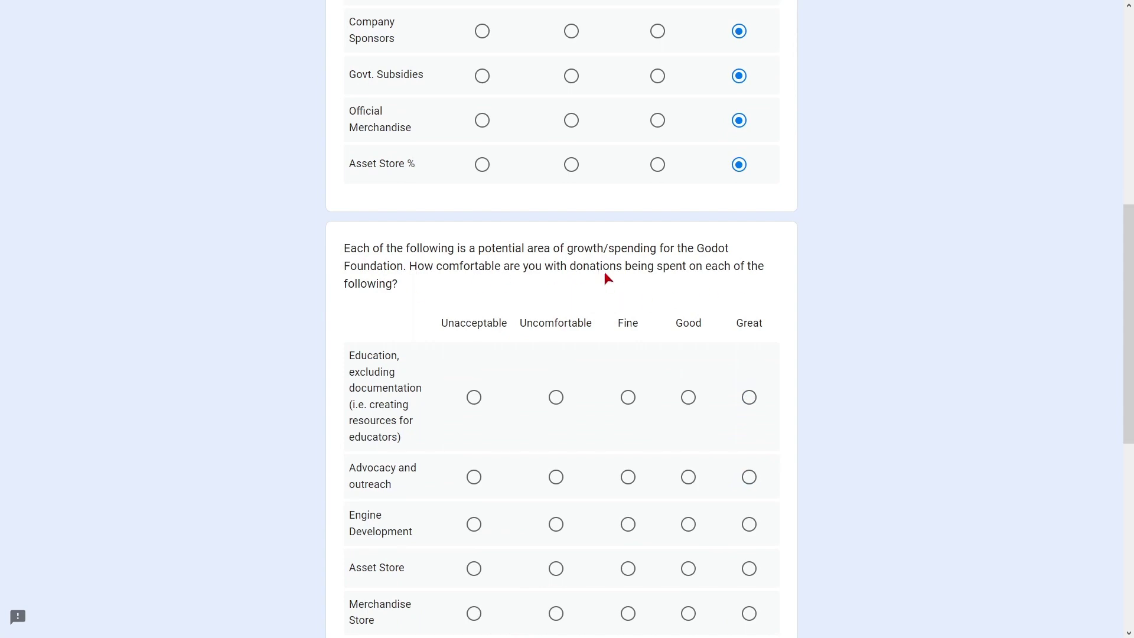
Rate donation spending: education Great, advocacy Good, engine Great, asset store Uncomfortable, merchandise Unacceptable, community Fine.
{"action": "scroll", "coordinate": [605, 273], "scroll_direction": "down", "scroll_amount": 1}
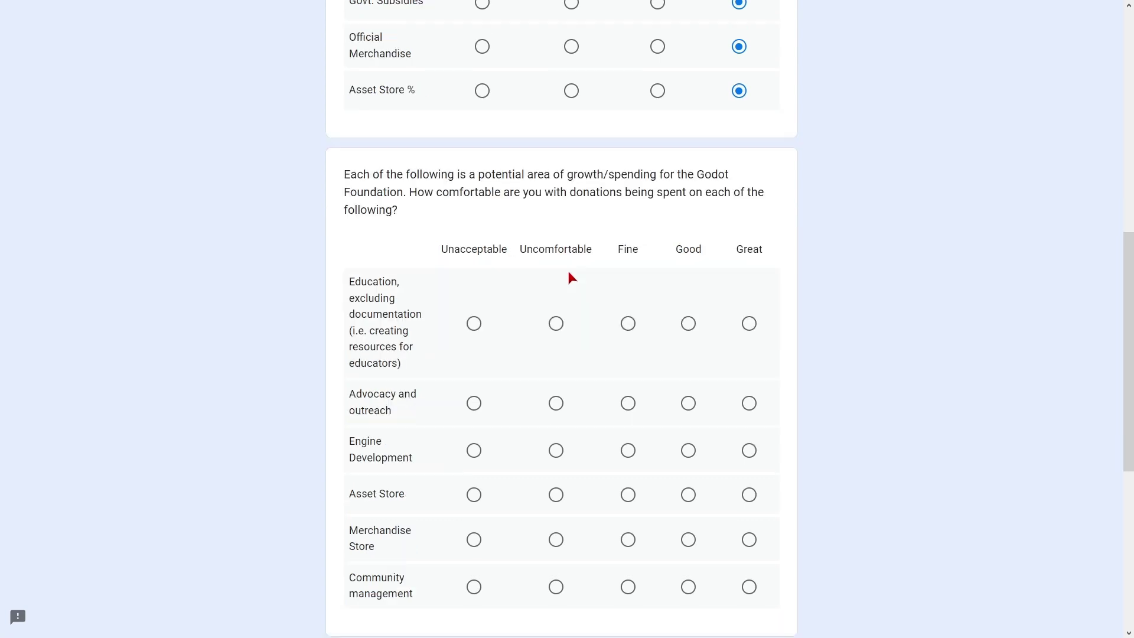
{"action": "left_click", "coordinate": [750, 325]}
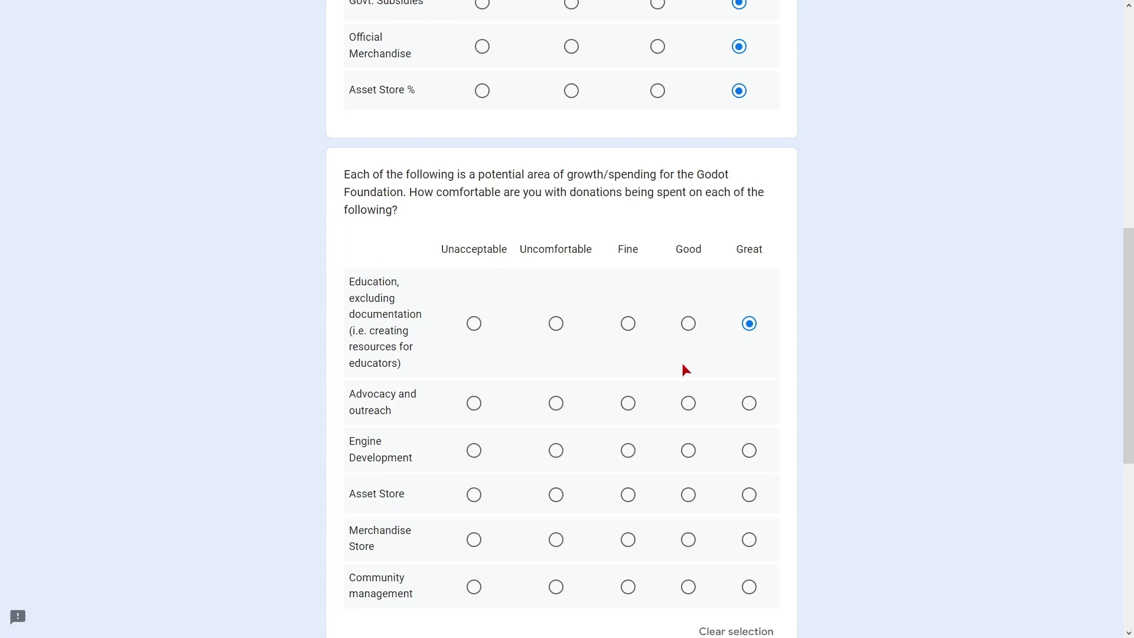
{"action": "left_click", "coordinate": [689, 404]}
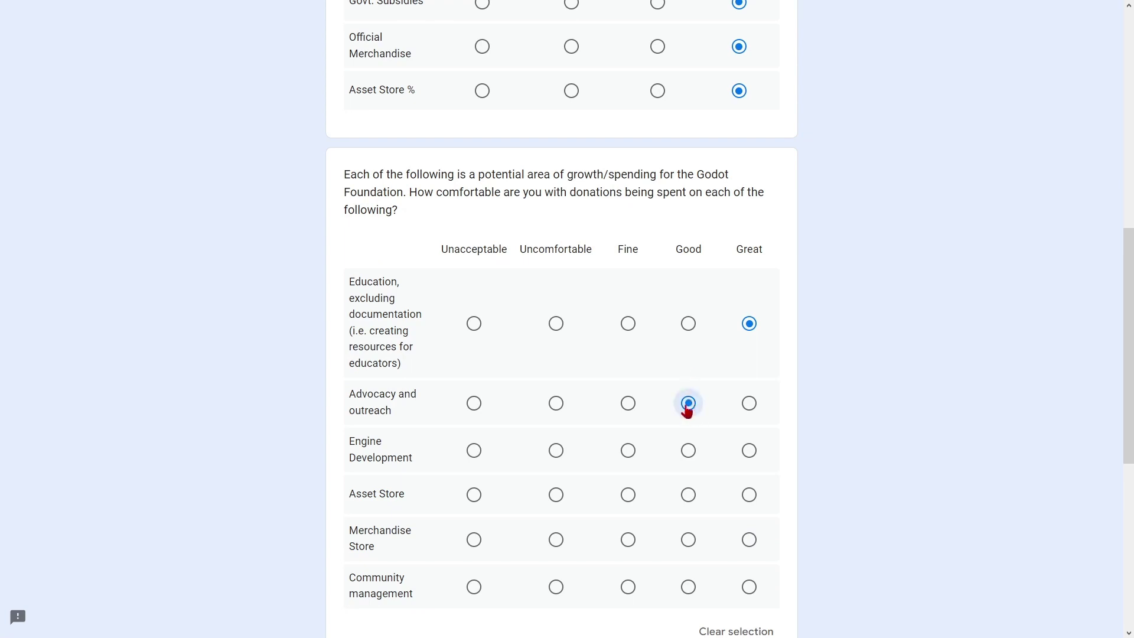
{"action": "left_click", "coordinate": [747, 451]}
{"action": "left_click", "coordinate": [558, 498]}
{"action": "left_click", "coordinate": [468, 547]}
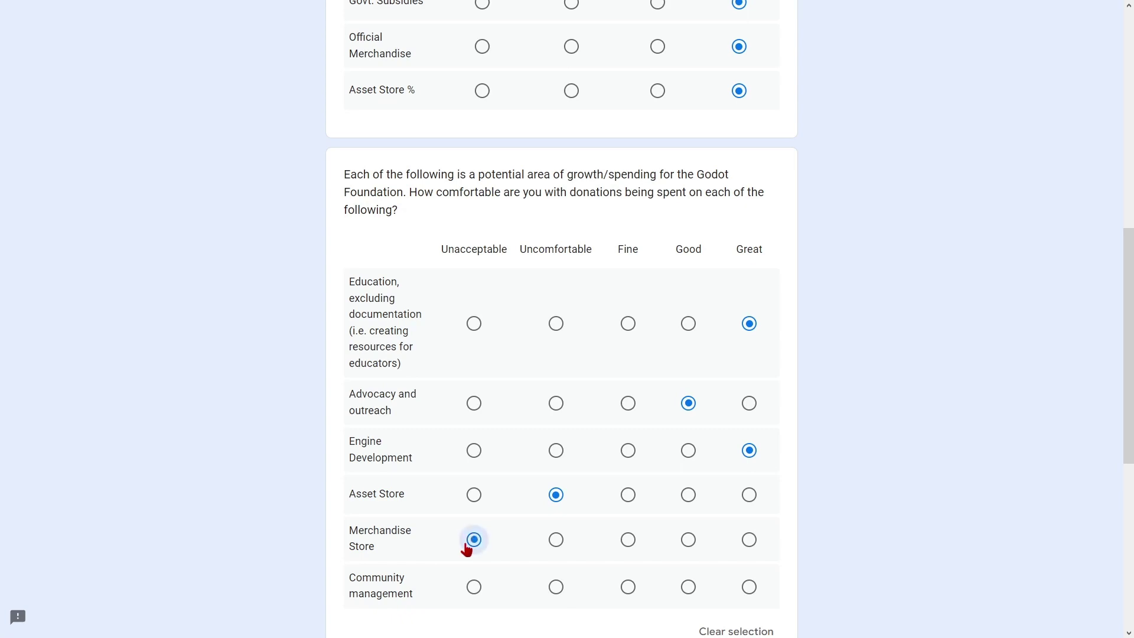
{"action": "scroll", "coordinate": [425, 414], "scroll_direction": "down", "scroll_amount": 1}
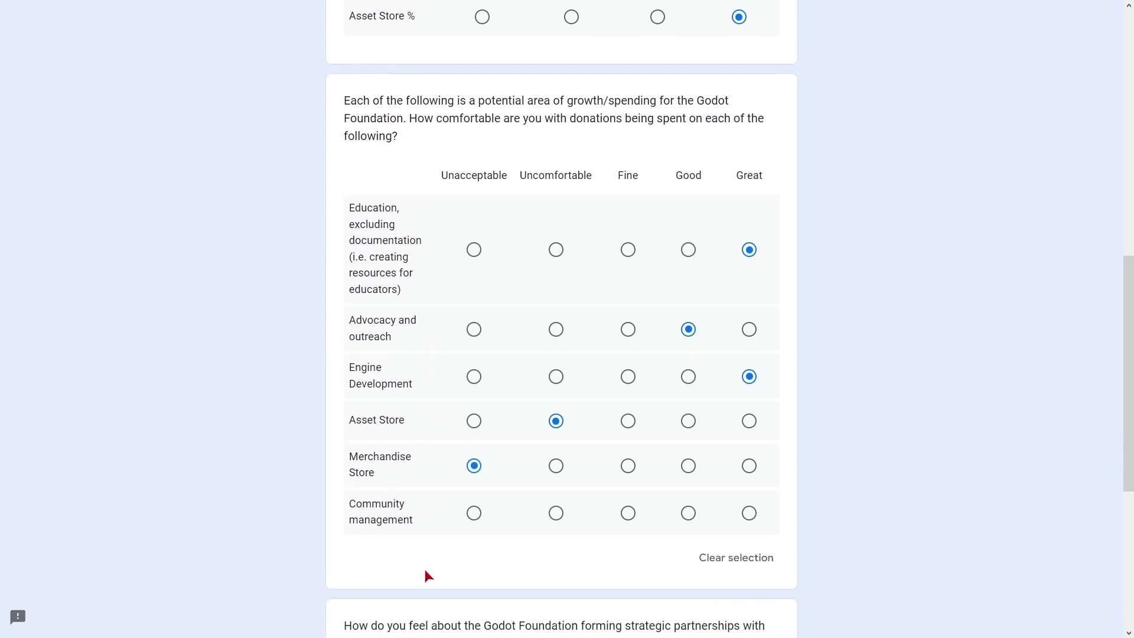
{"action": "left_click", "coordinate": [628, 514]}
Answer 'Great! Please do this more' for strategic partnerships with companies.
{"action": "scroll", "coordinate": [519, 443], "scroll_direction": "down", "scroll_amount": 2}
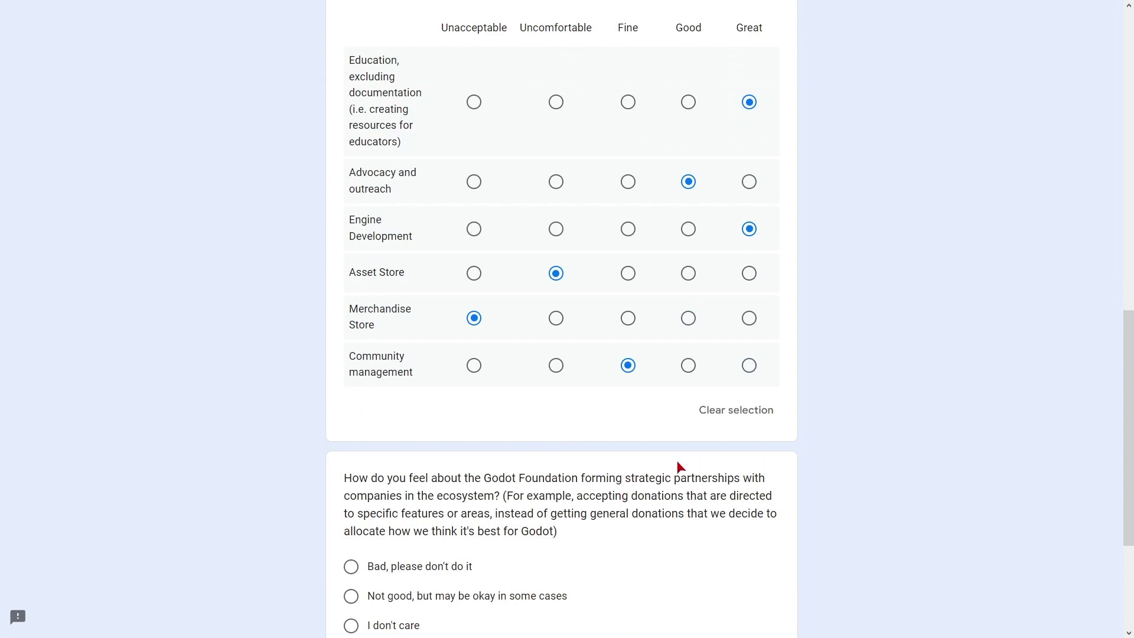
{"action": "scroll", "coordinate": [530, 405], "scroll_direction": "down", "scroll_amount": 1}
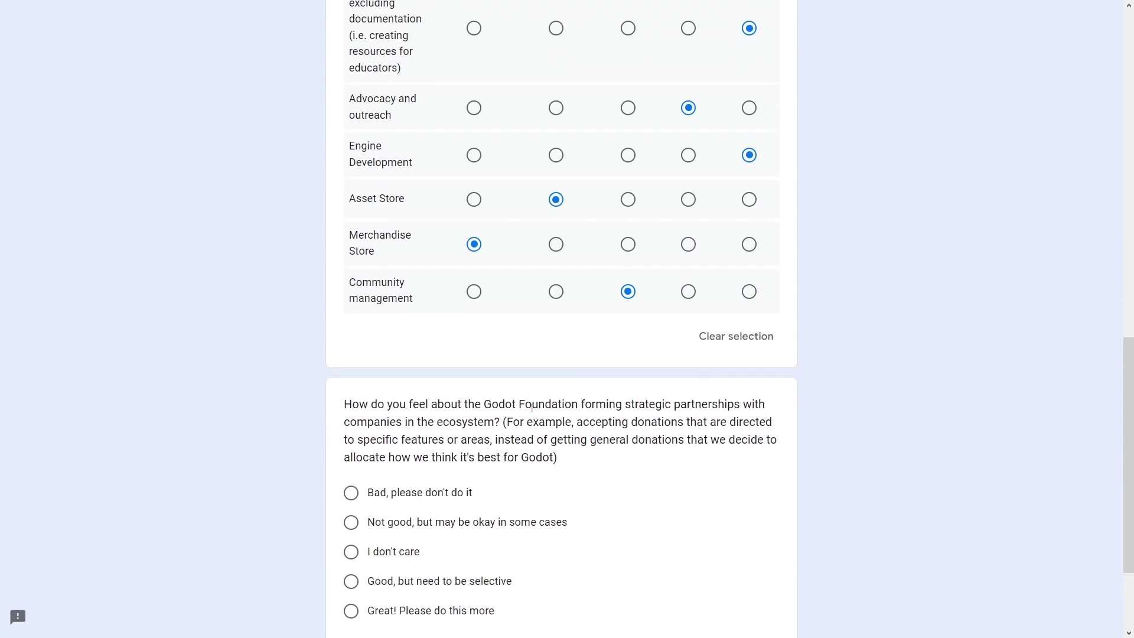
{"action": "scroll", "coordinate": [690, 381], "scroll_direction": "down", "scroll_amount": 2}
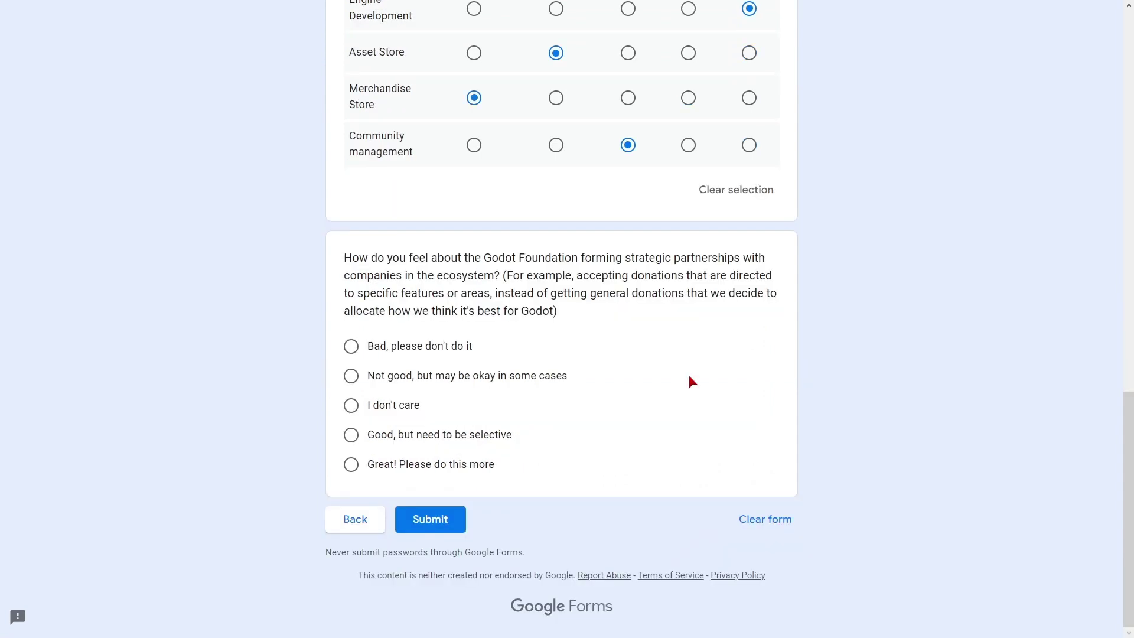
{"action": "left_click", "coordinate": [351, 465]}
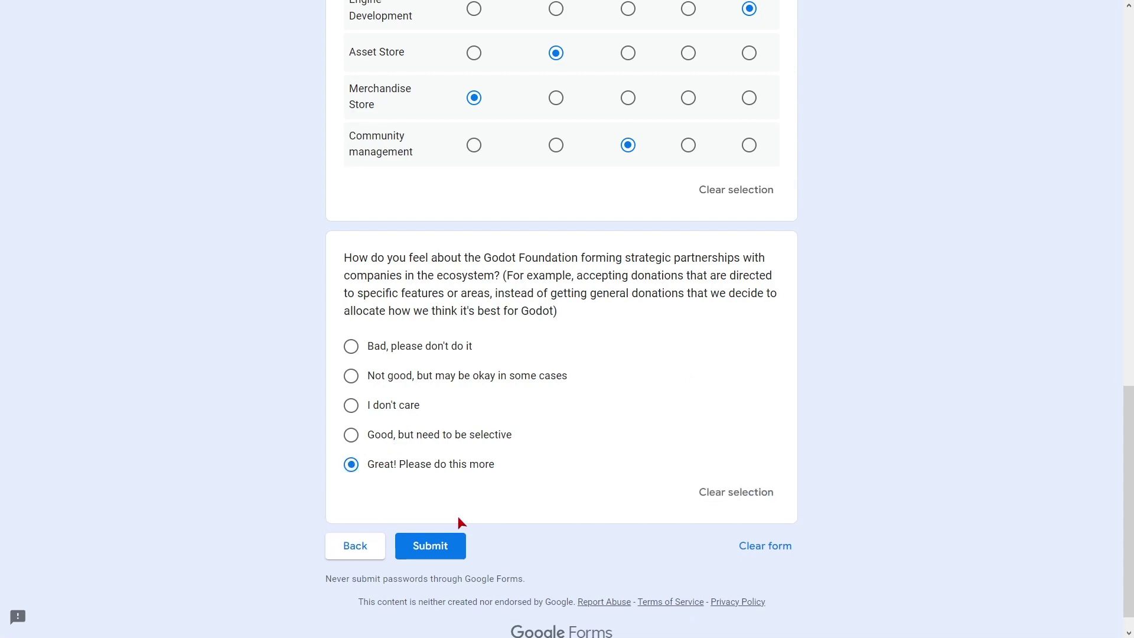
{"action": "left_click", "coordinate": [455, 544]}
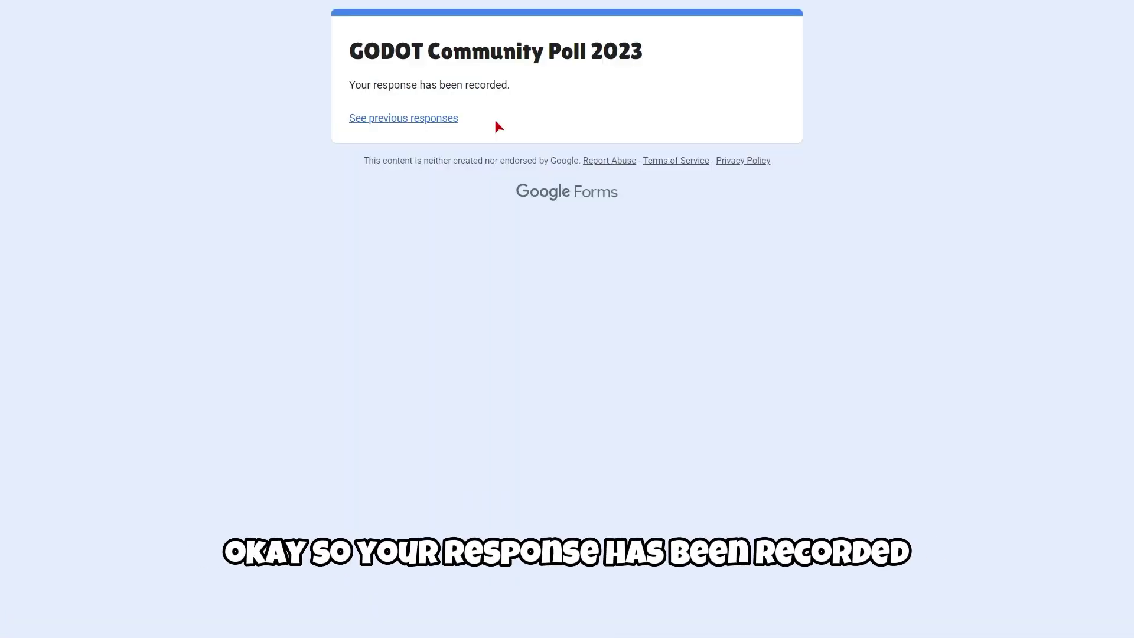